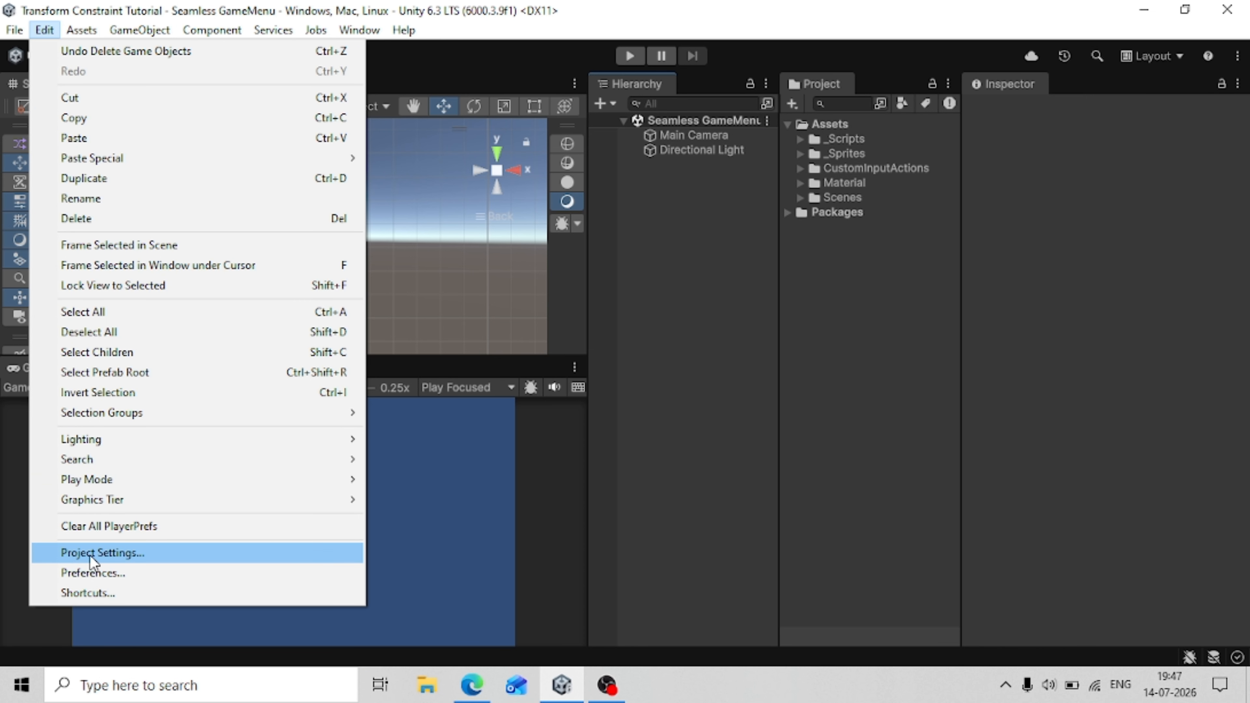
Open the project's Player settings and check Active Input Handling in the Configuration part of Other Settings
left_click(91, 553)
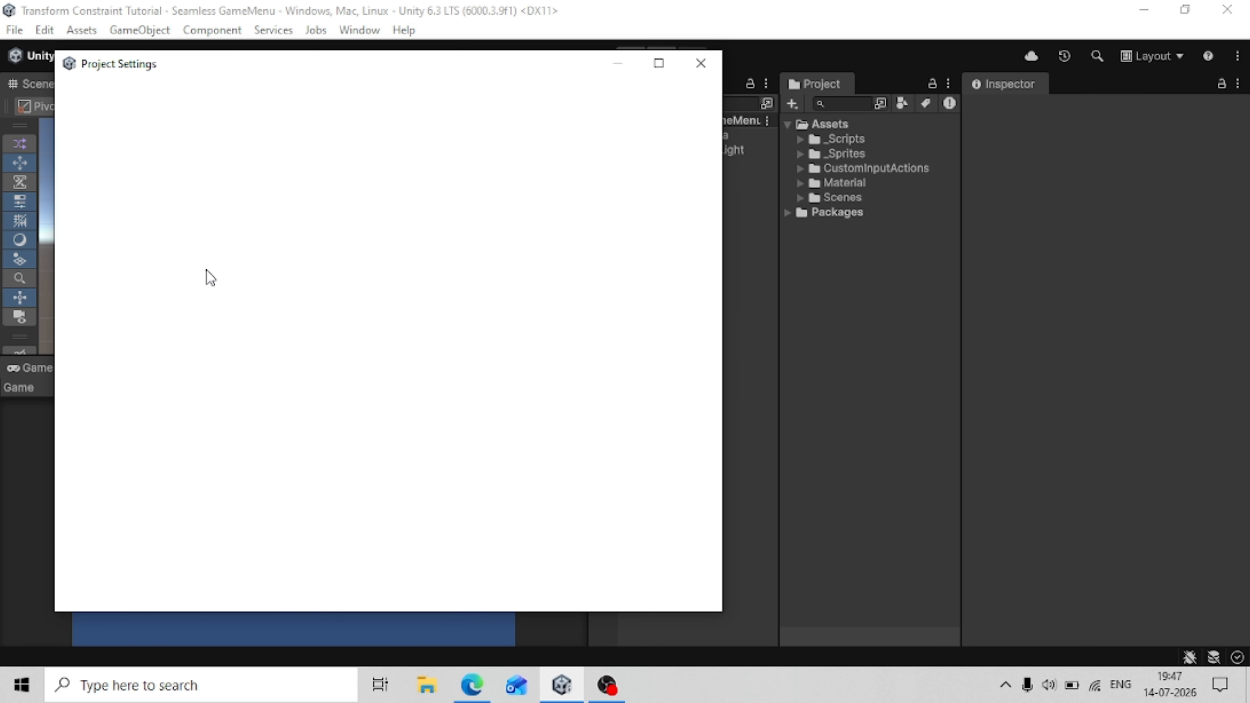
scroll(330, 411, "down", 4)
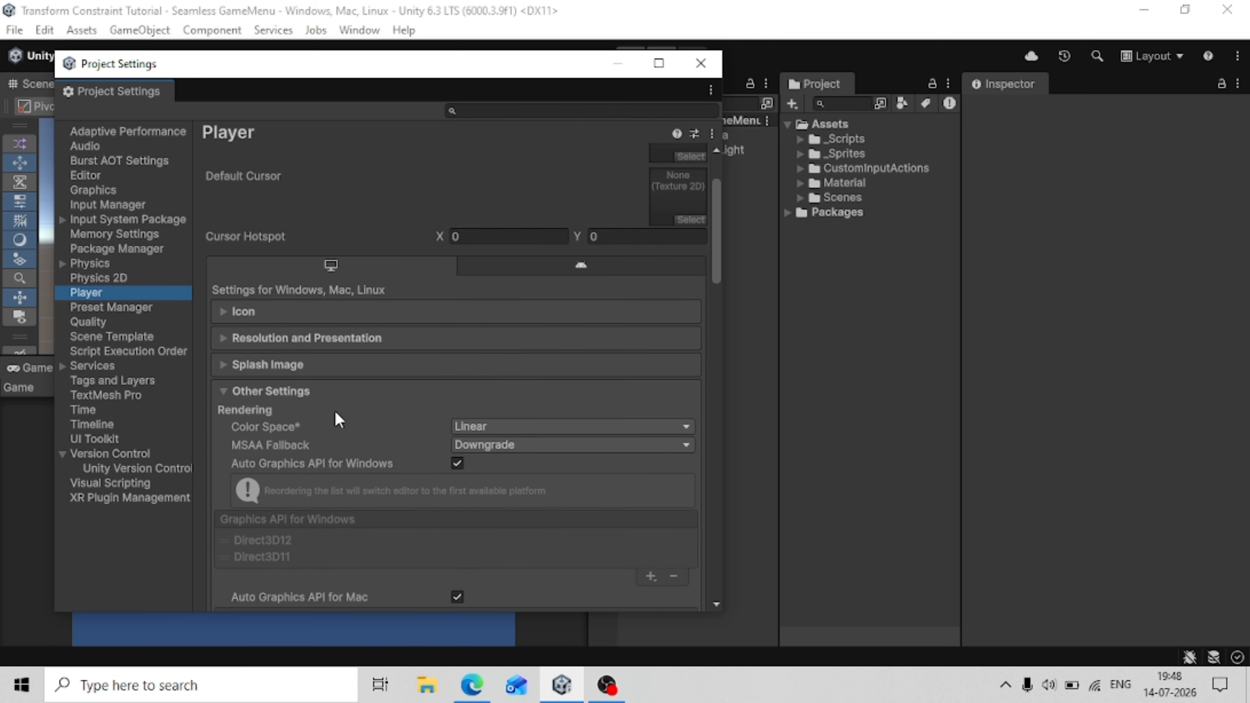
left_click(327, 391)
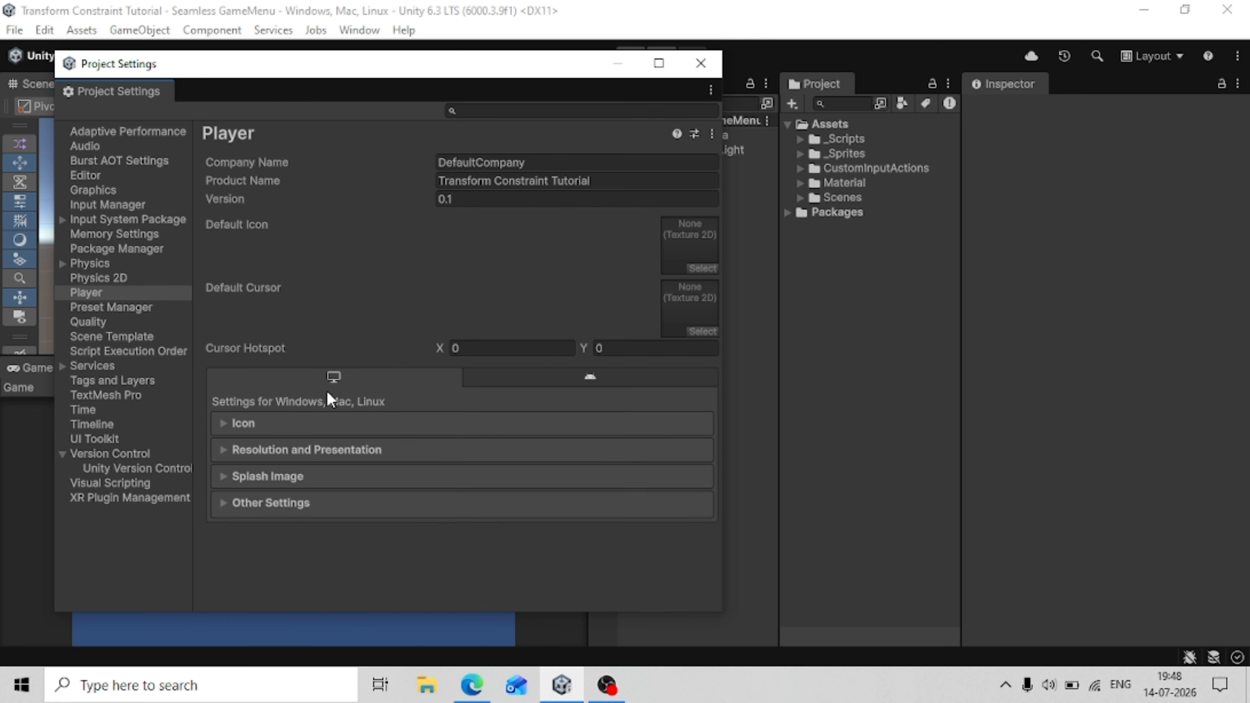
left_click(271, 503)
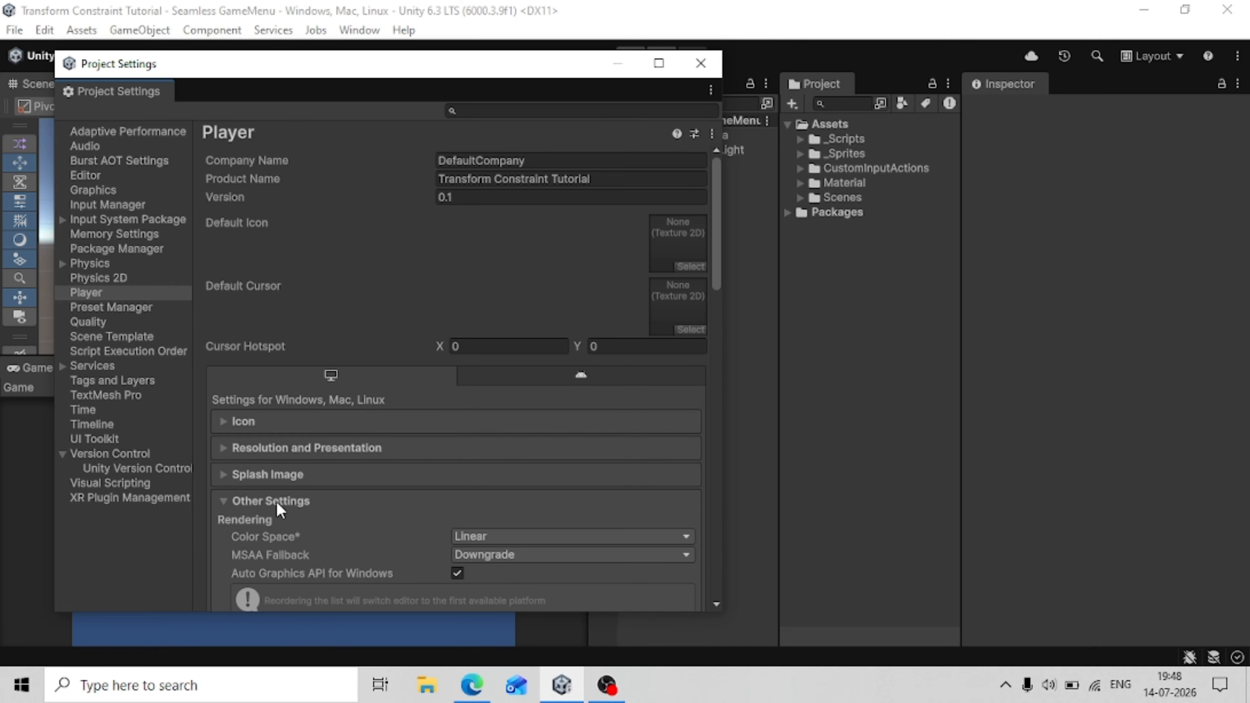
scroll(379, 438, "down", 10)
scroll(385, 438, "down", 9)
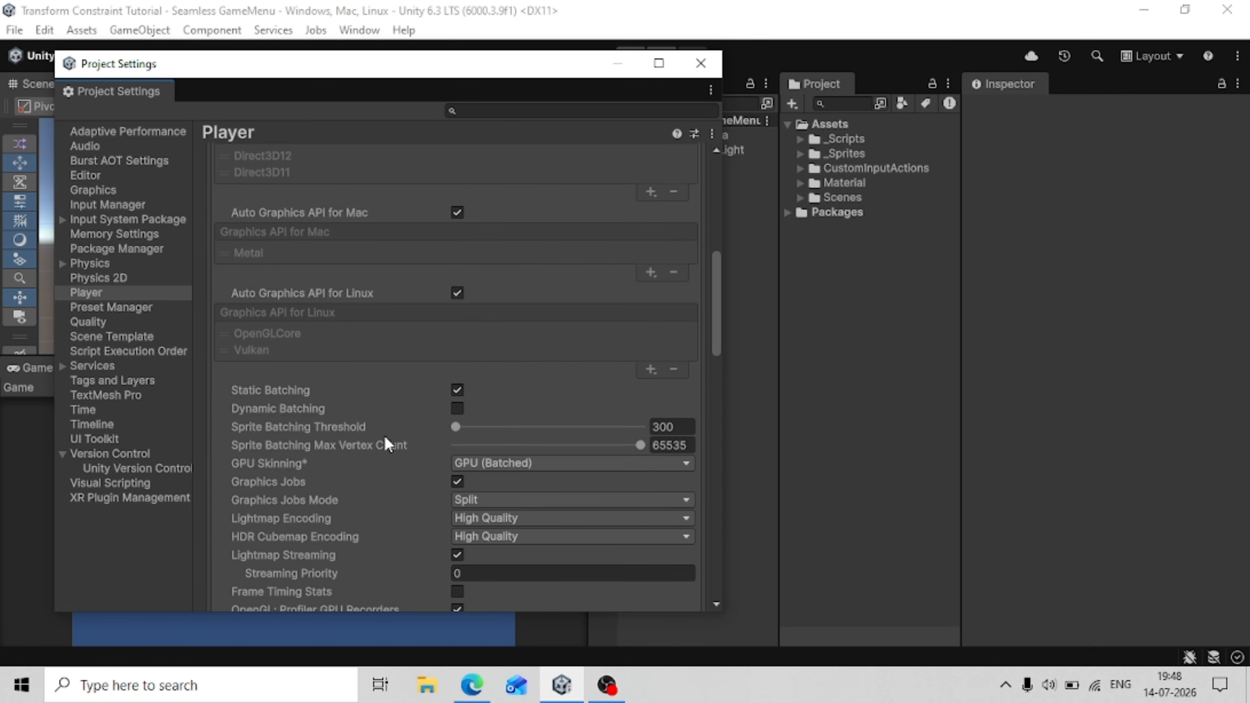
scroll(385, 438, "down", 4)
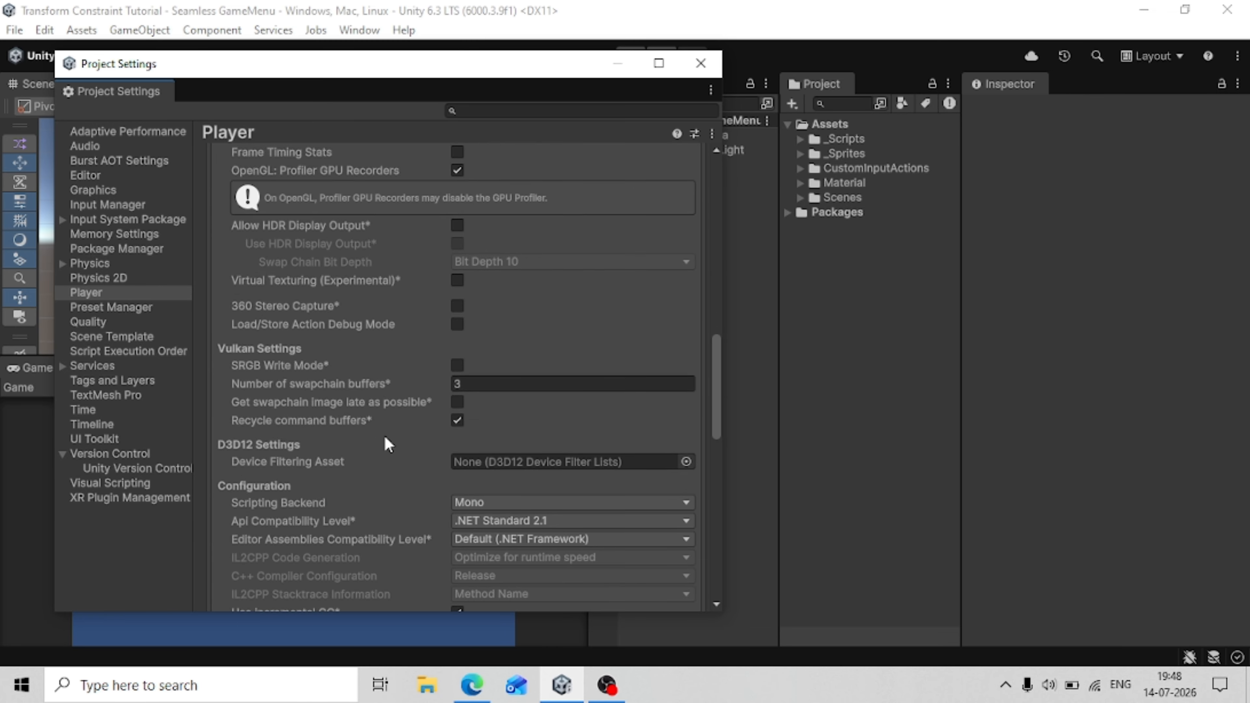
scroll(385, 436, "down", 6)
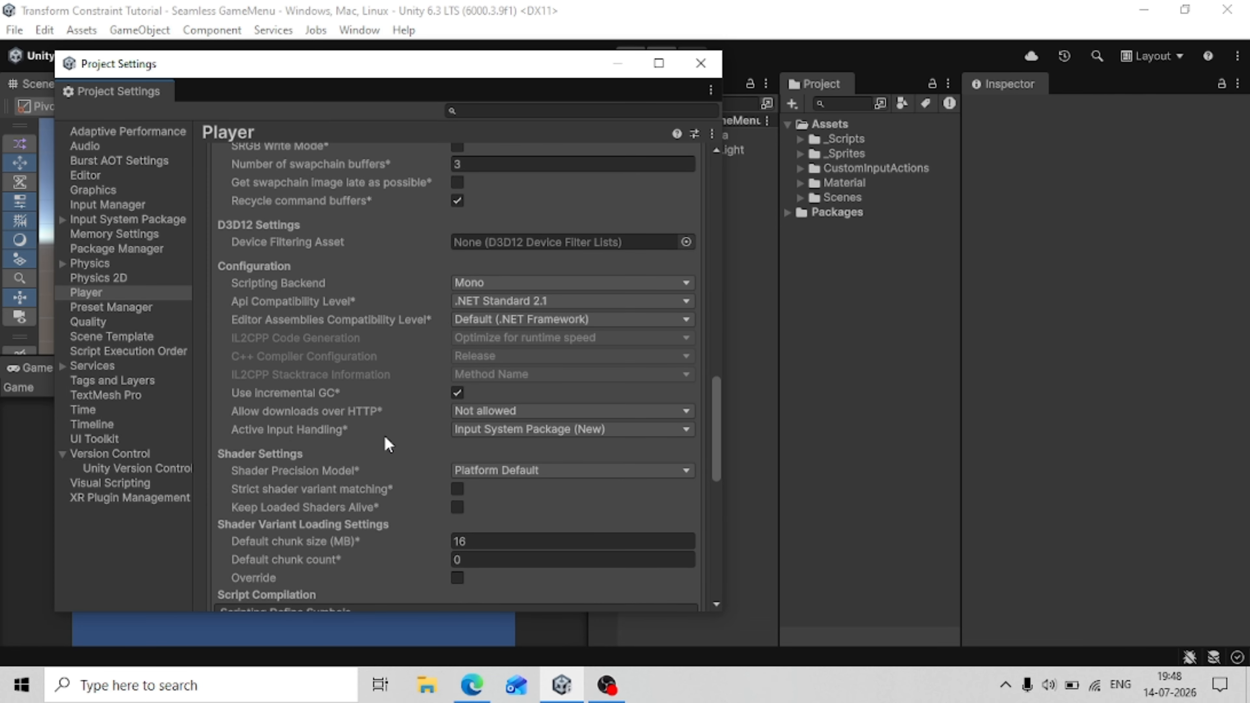
scroll(384, 435, "down", 10)
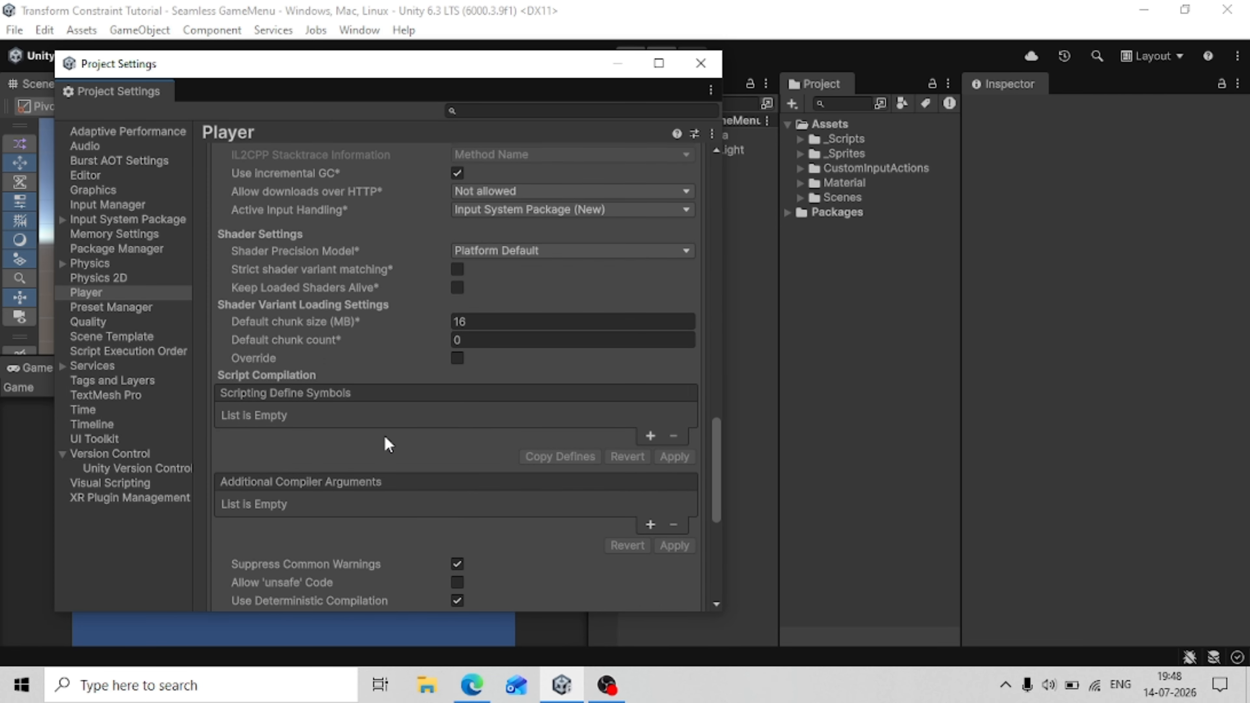
scroll(385, 436, "up", 14)
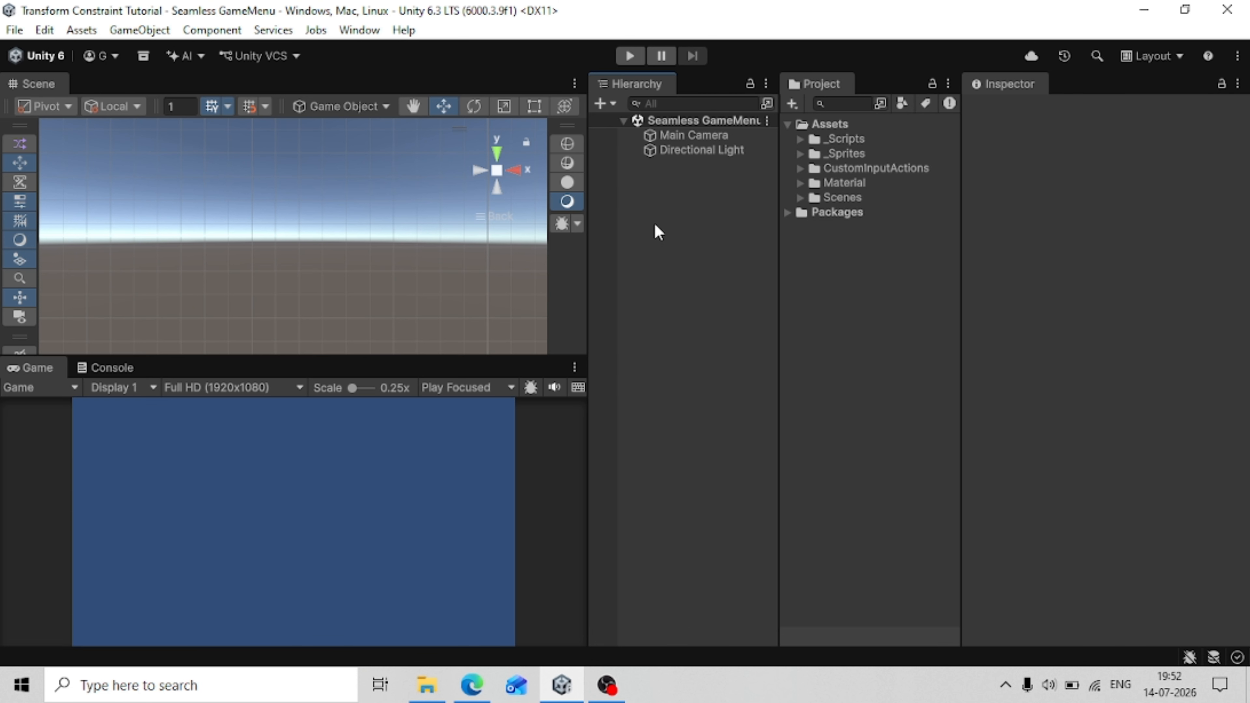
Add a UI Canvas to the Seamless GameMenu scene, keeping its default name
right_click(656, 229)
mouse_move(676, 494)
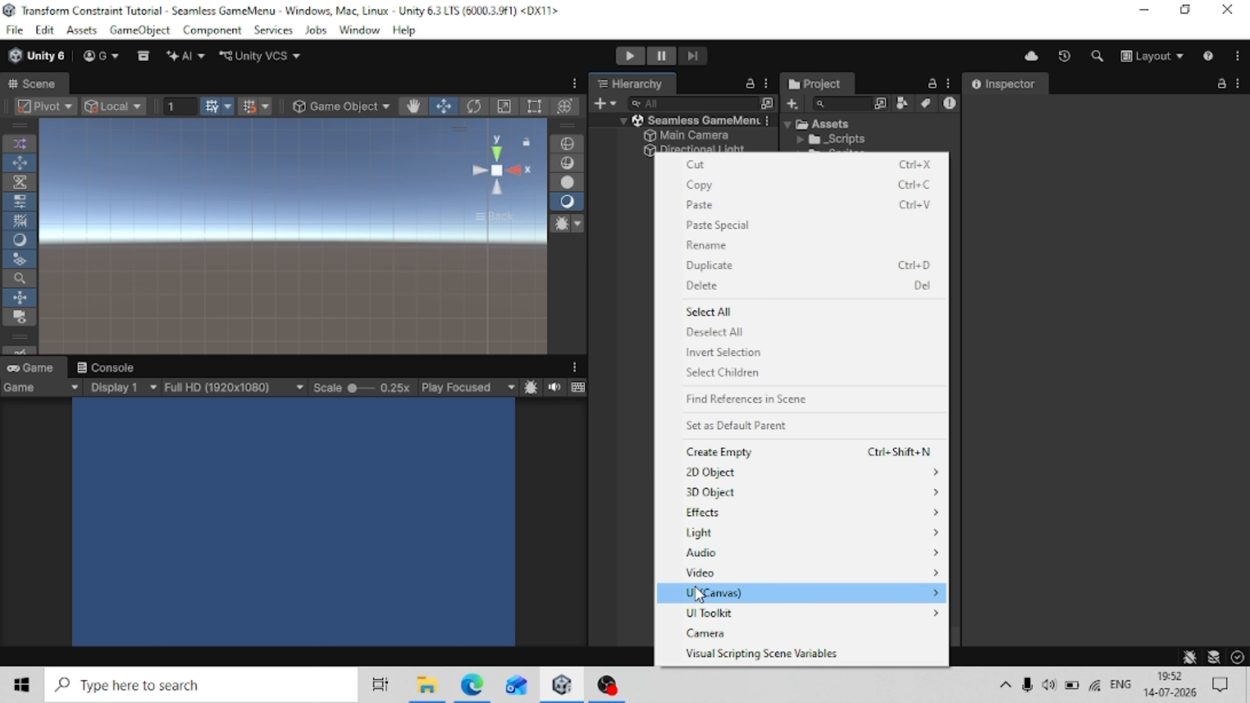
mouse_move(698, 593)
mouse_move(772, 614)
mouse_move(768, 592)
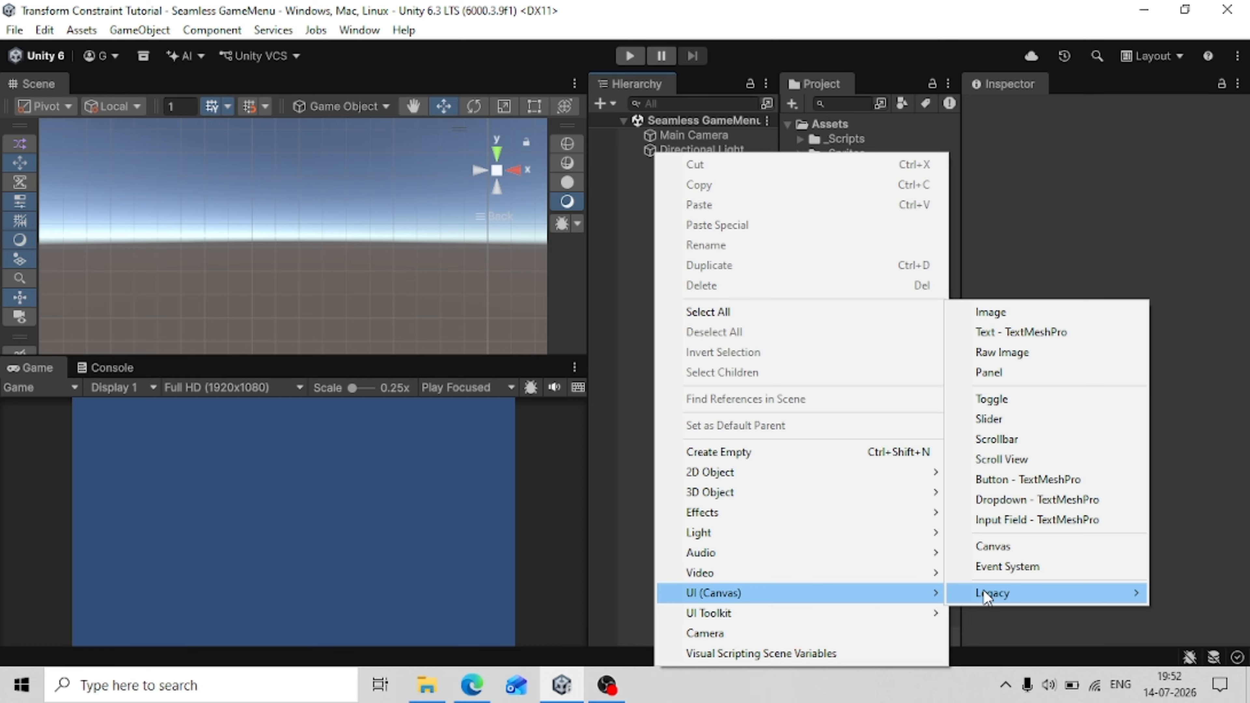
left_click(994, 546)
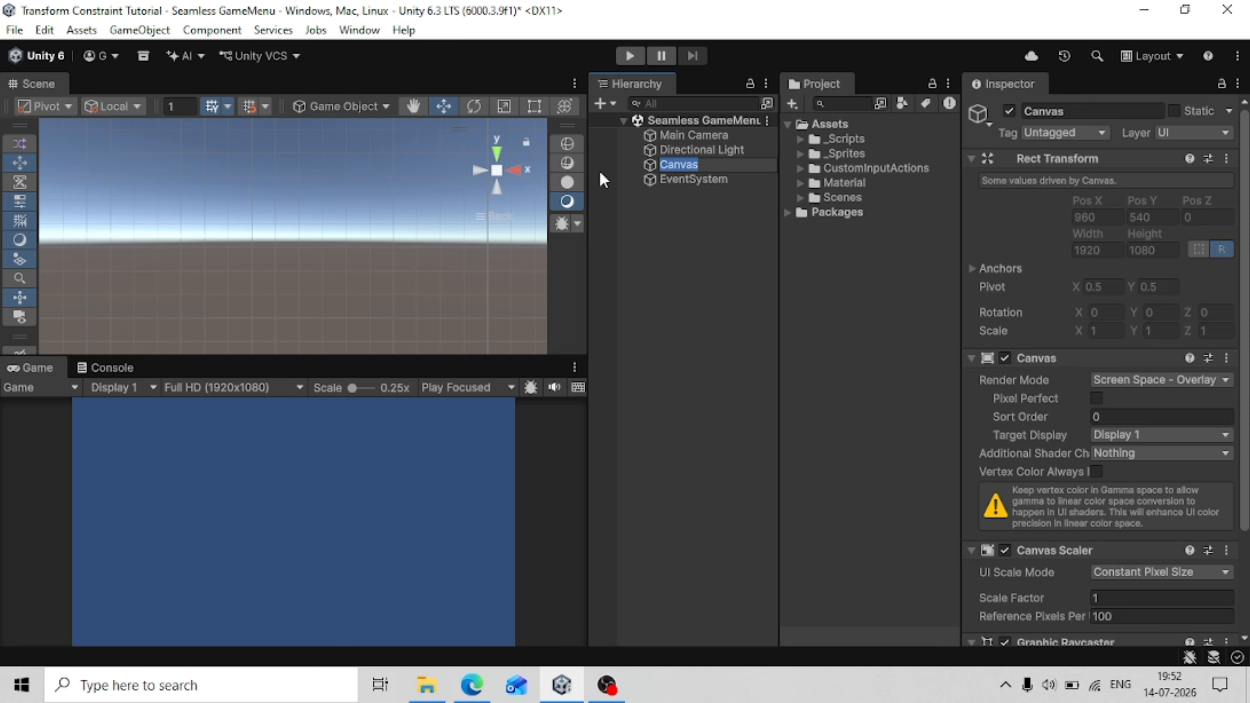
left_click(673, 216)
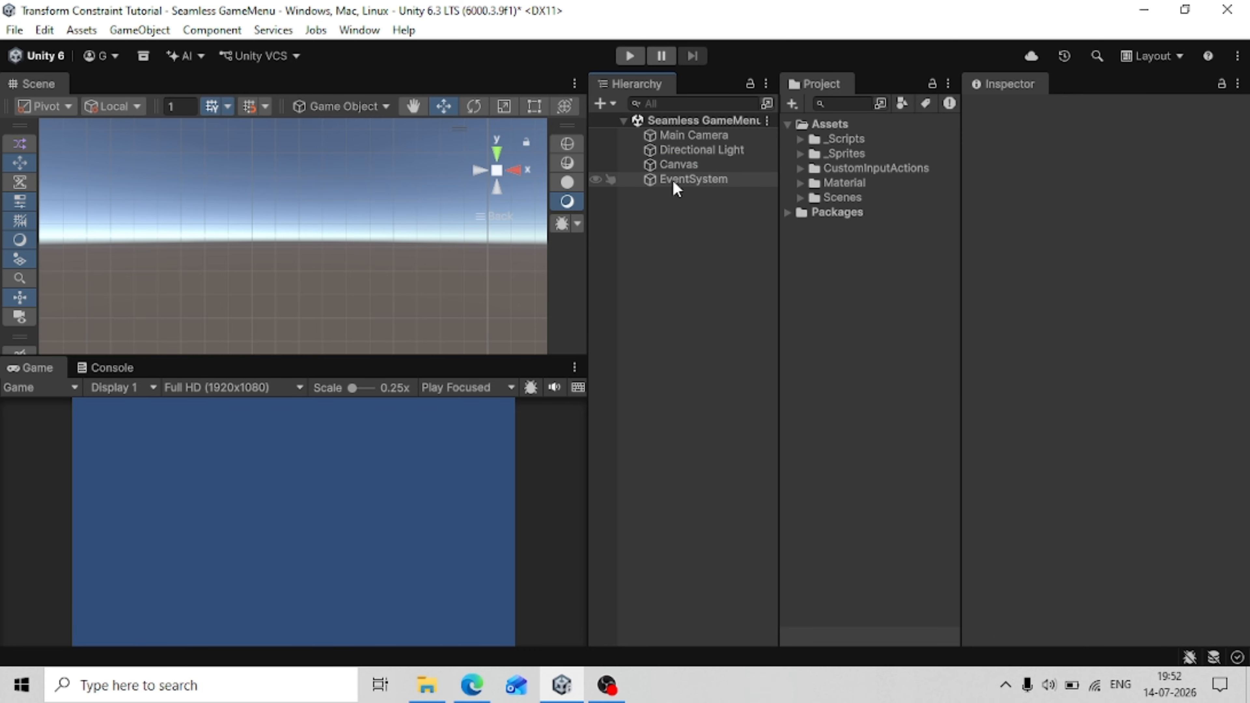
Set the Canvas Scaler to Scale With Screen Size with a reference resolution of 1920 by 1080
left_click(679, 165)
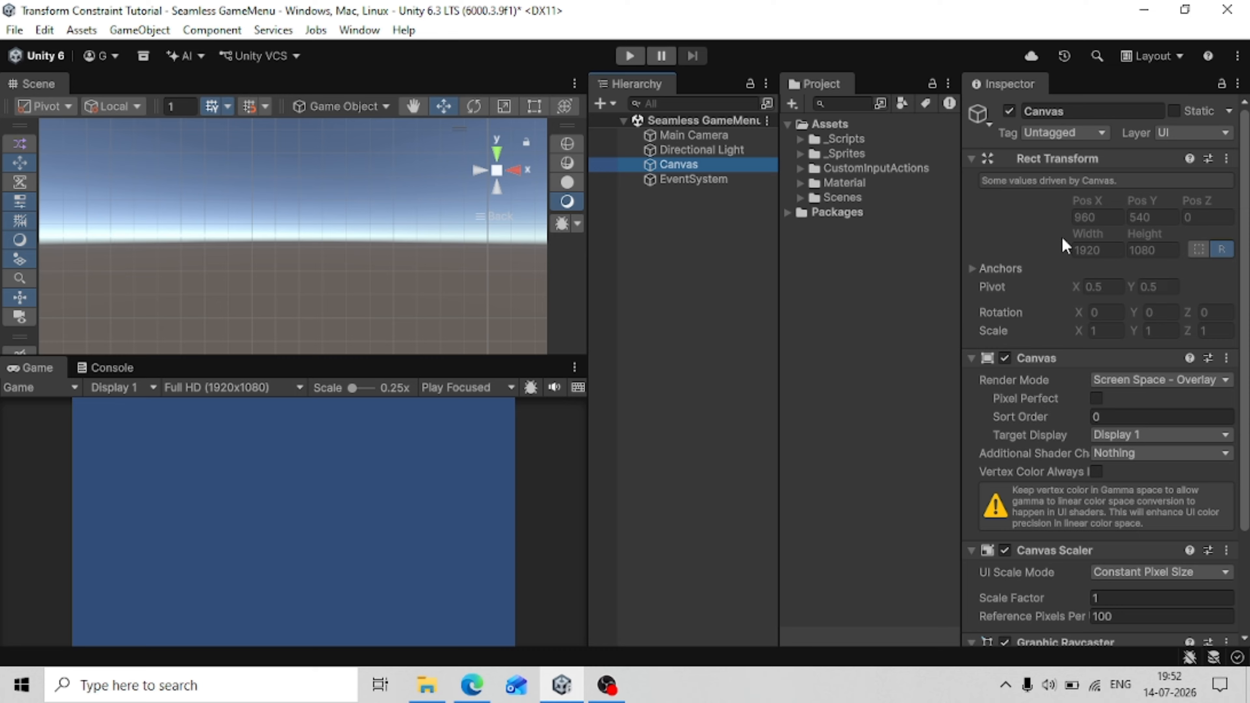
scroll(1061, 232, "down", 3)
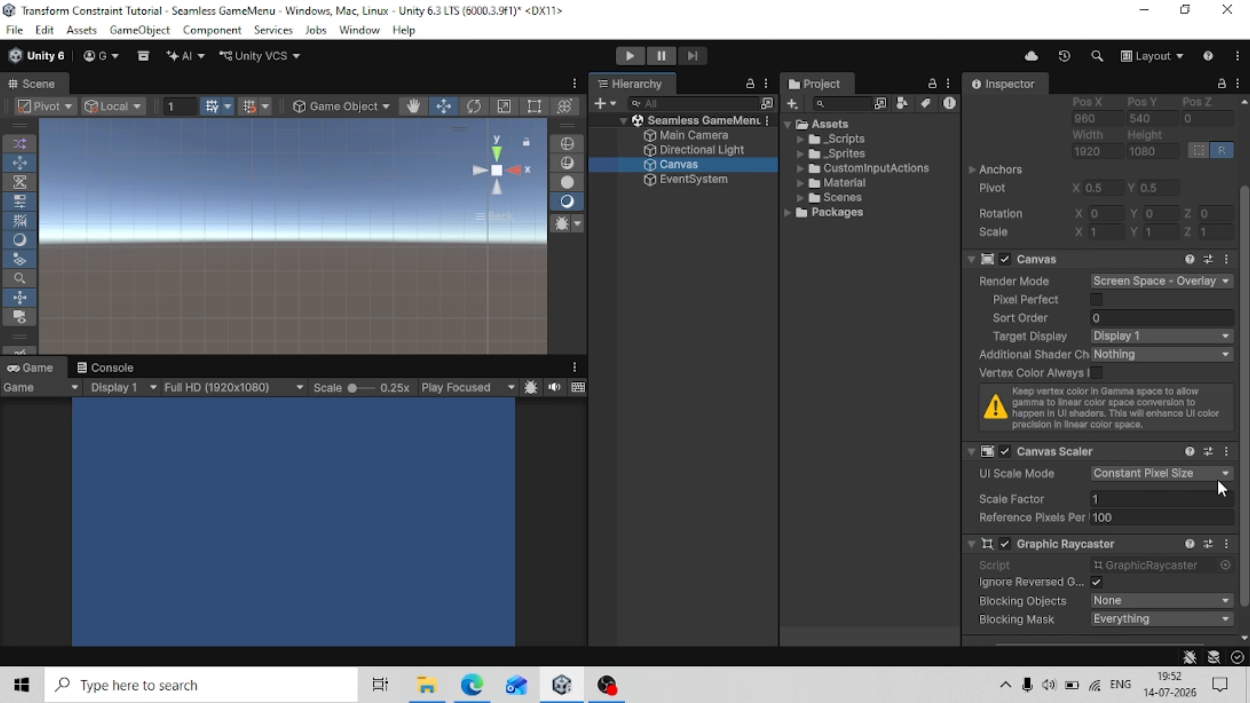
left_click(1165, 474)
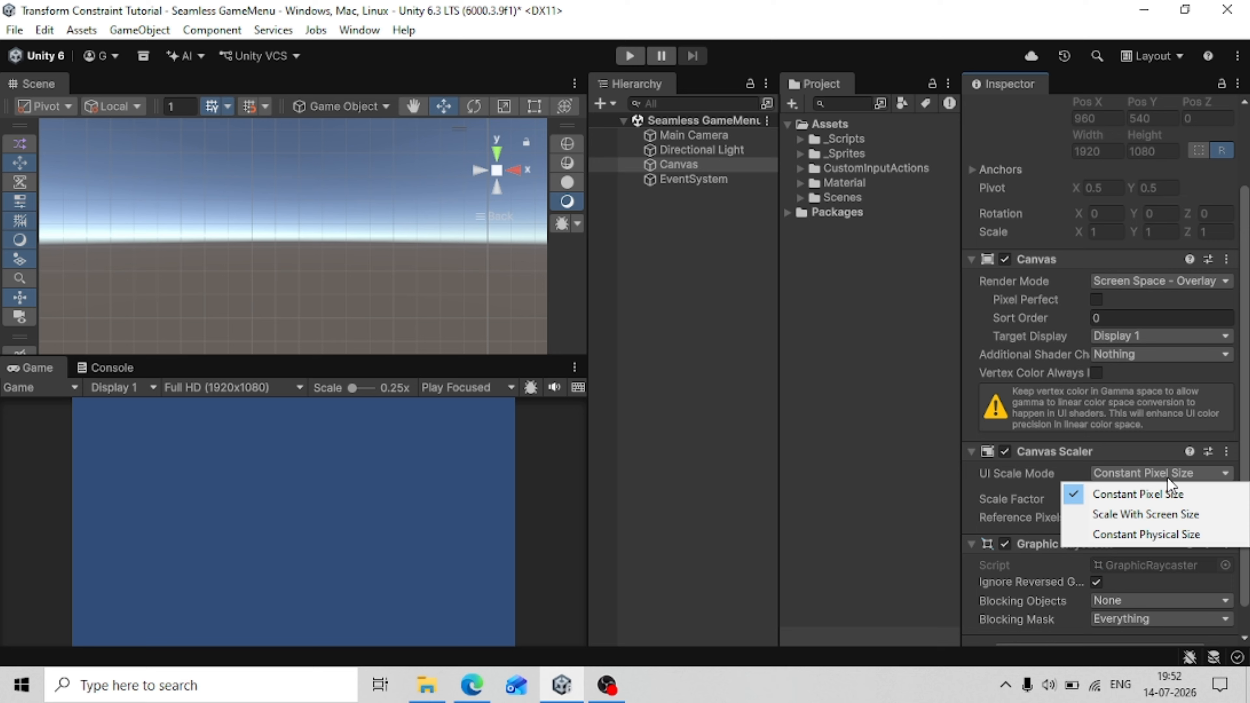
left_click(1153, 525)
left_click(1086, 523)
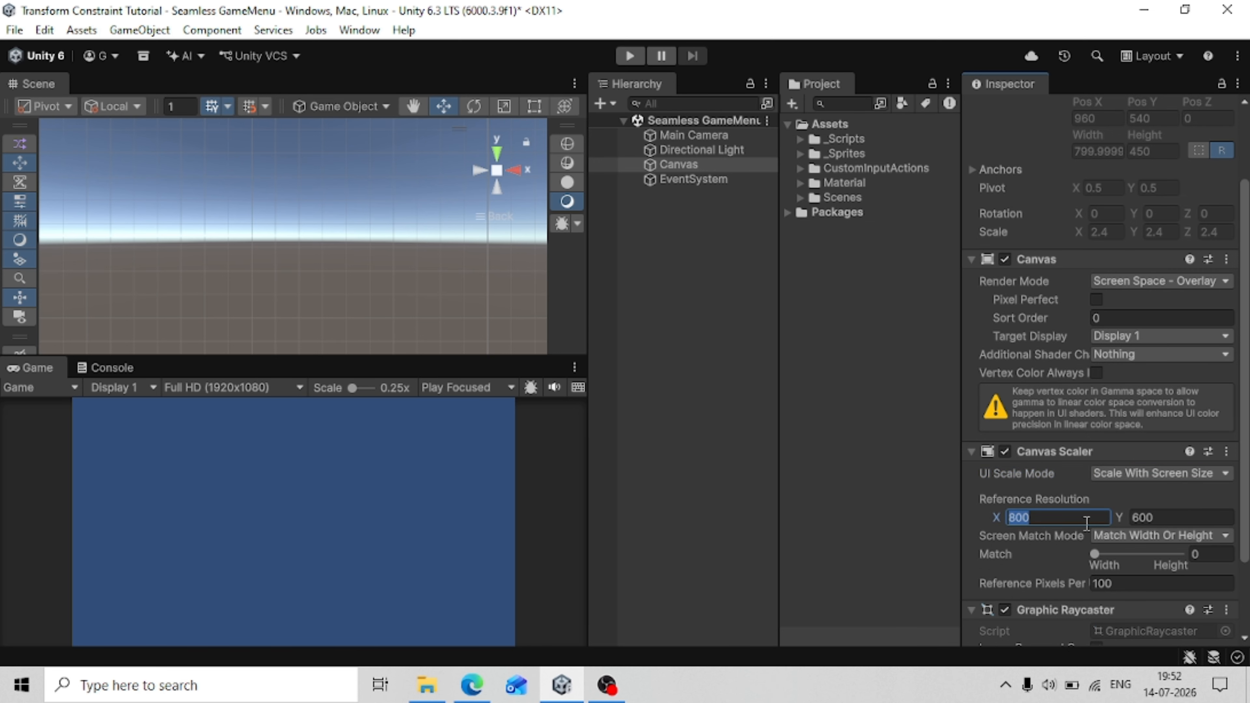
type("1920")
key("Tab")
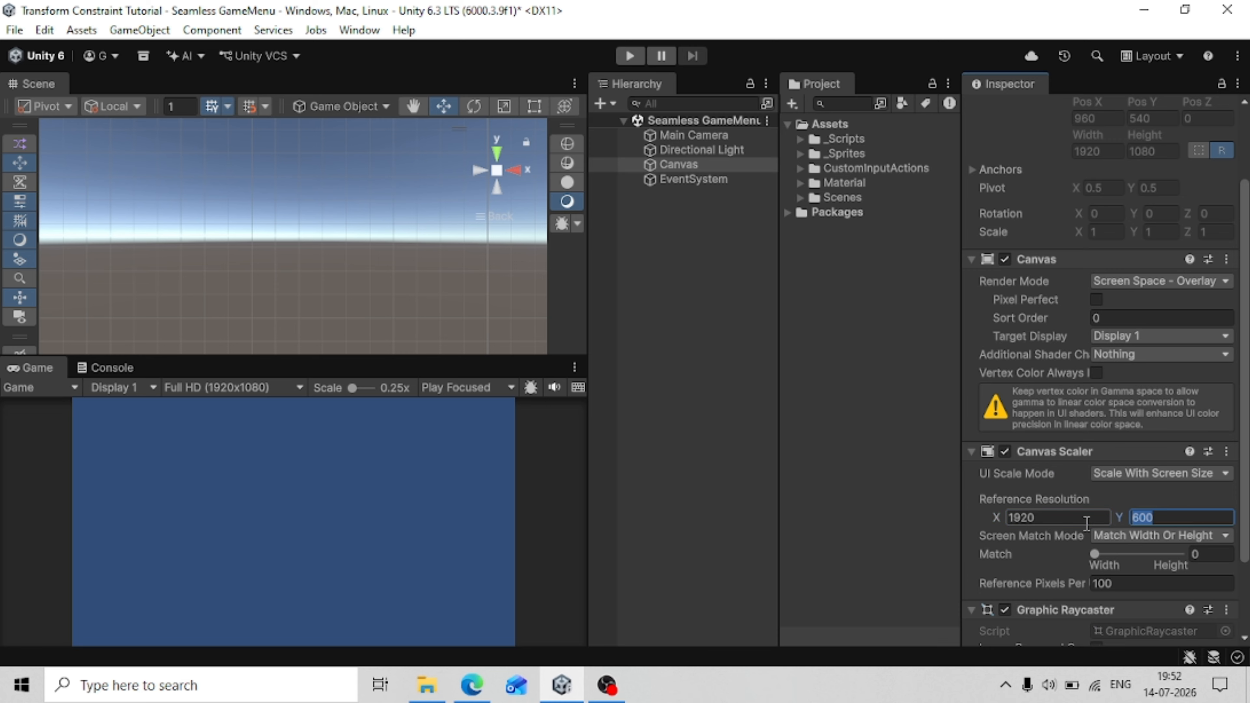
type("108")
Inspect the EventSystem's Input System UI Input Module, including its actions asset and Advanced options
left_click(658, 180)
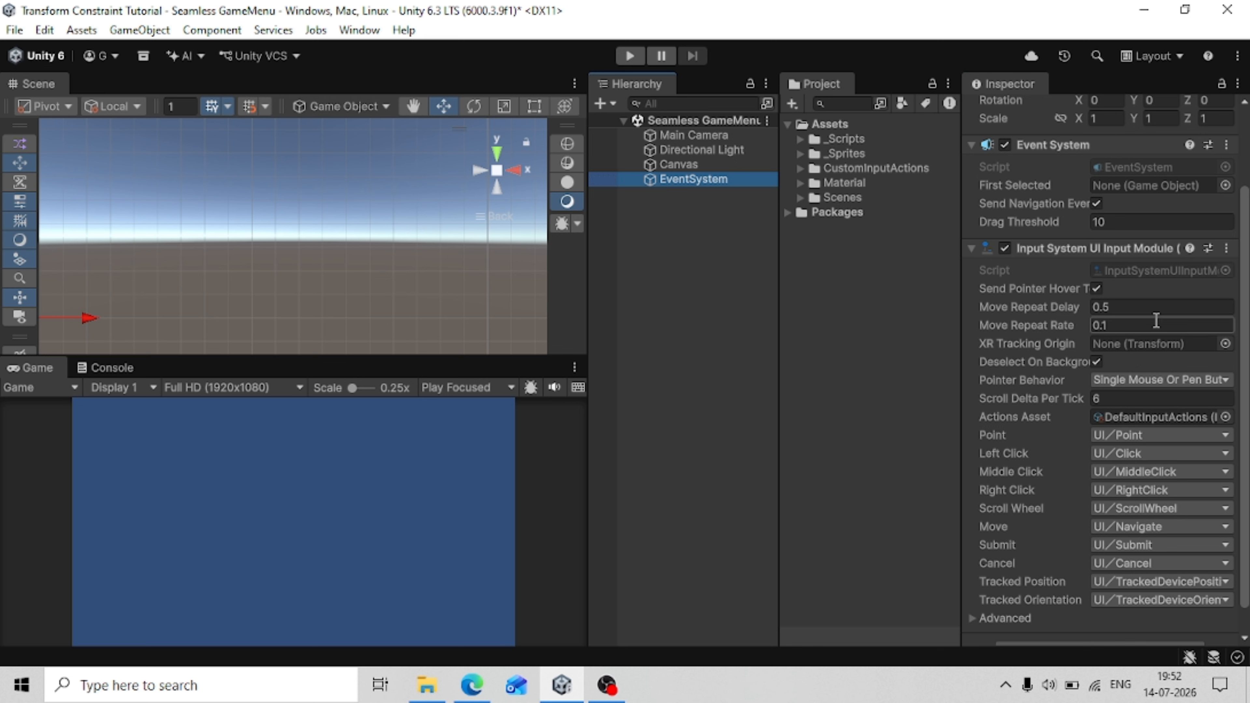
scroll(1247, 313, "down", 2)
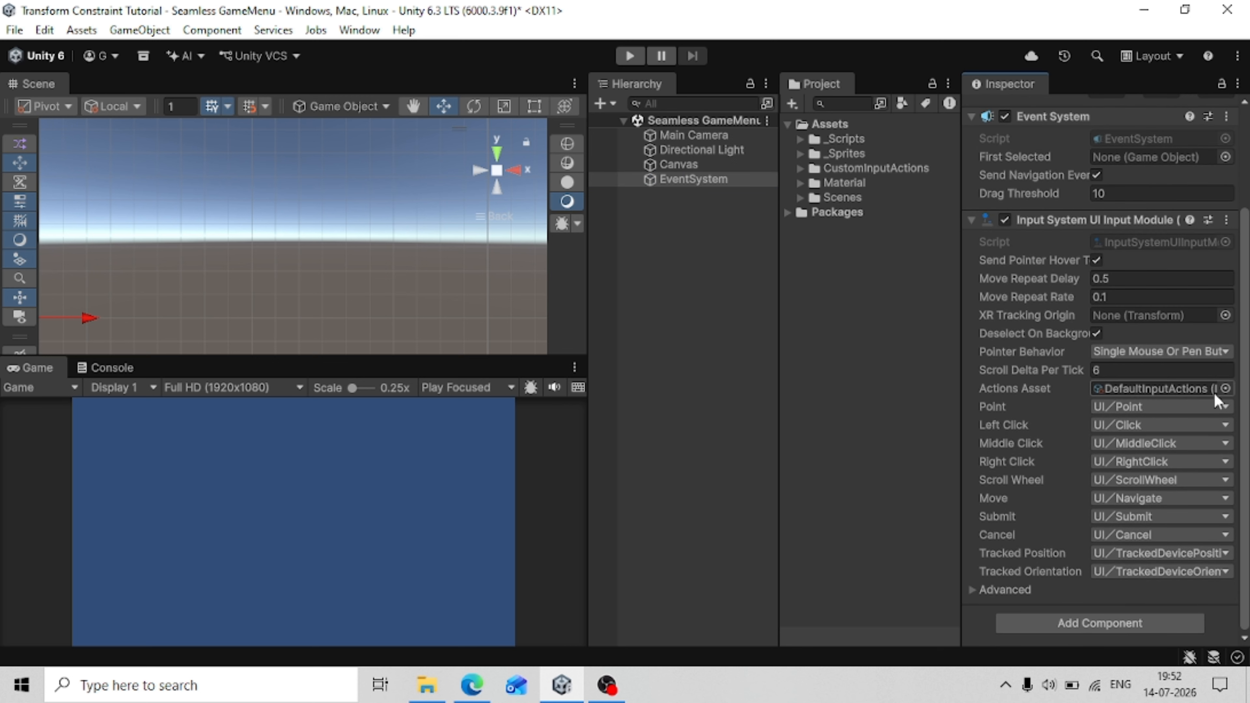
left_click(1196, 388)
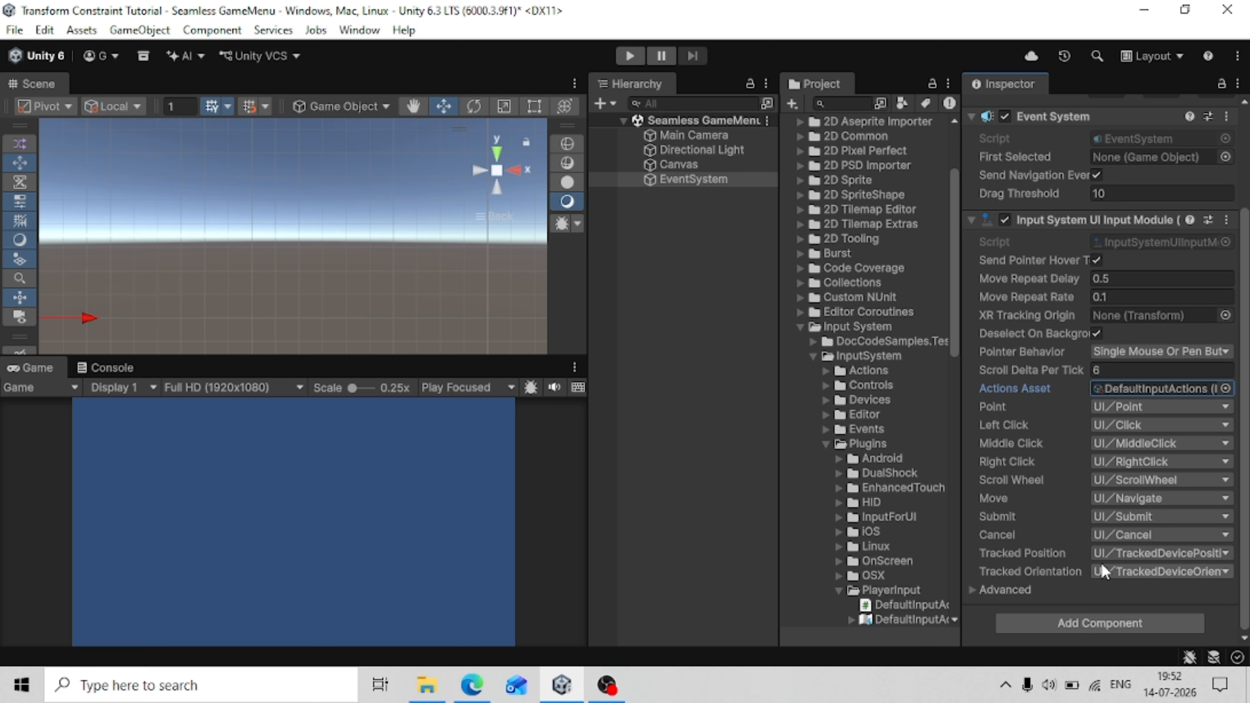
left_click(1012, 583)
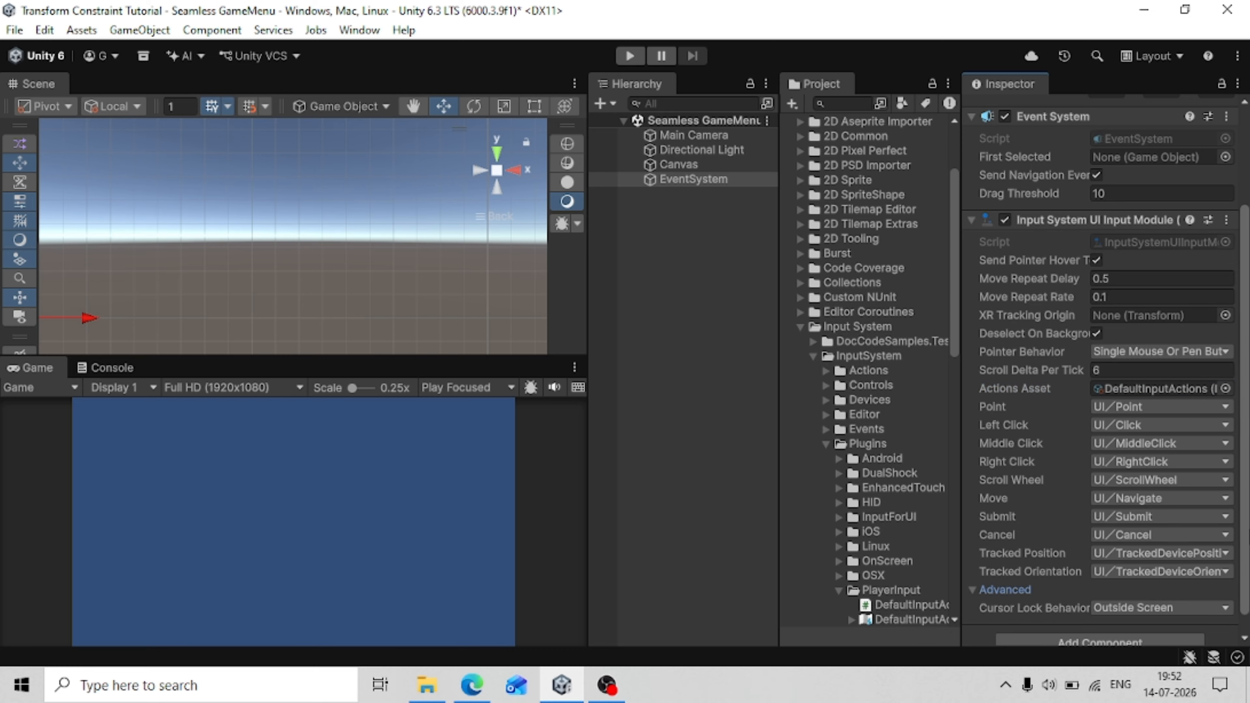
scroll(1239, 572, "down", 1)
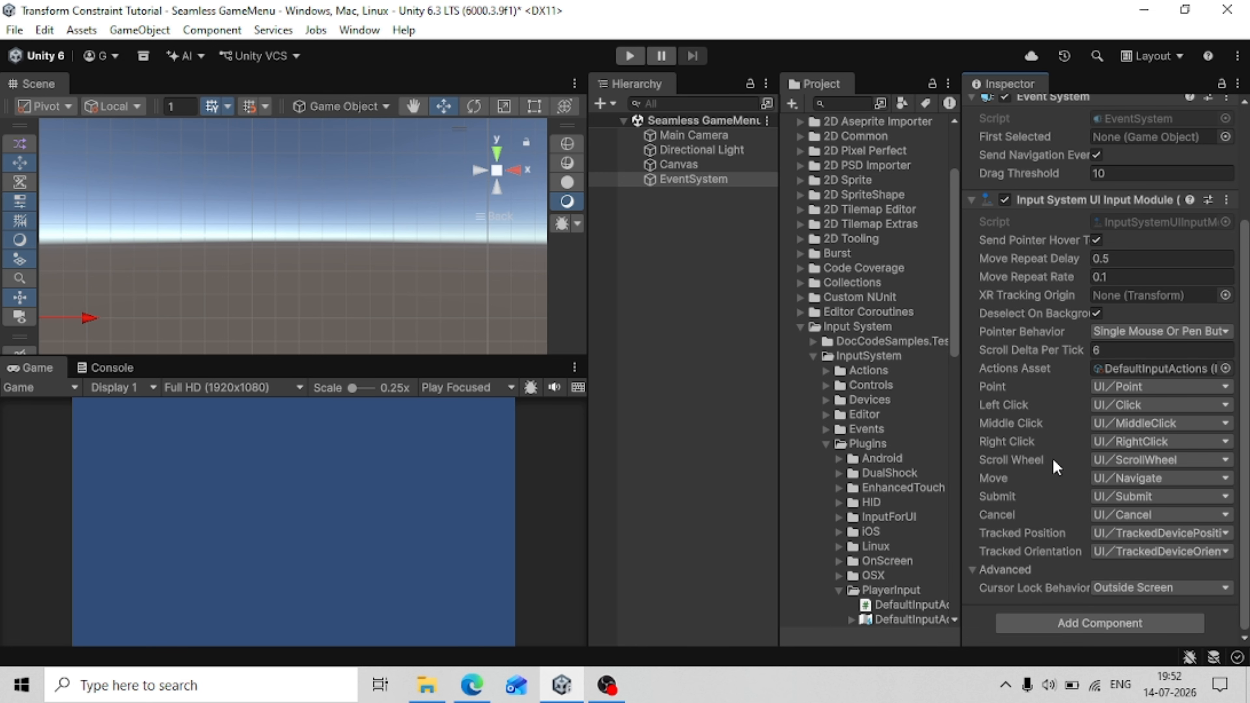
mouse_move(600, 688)
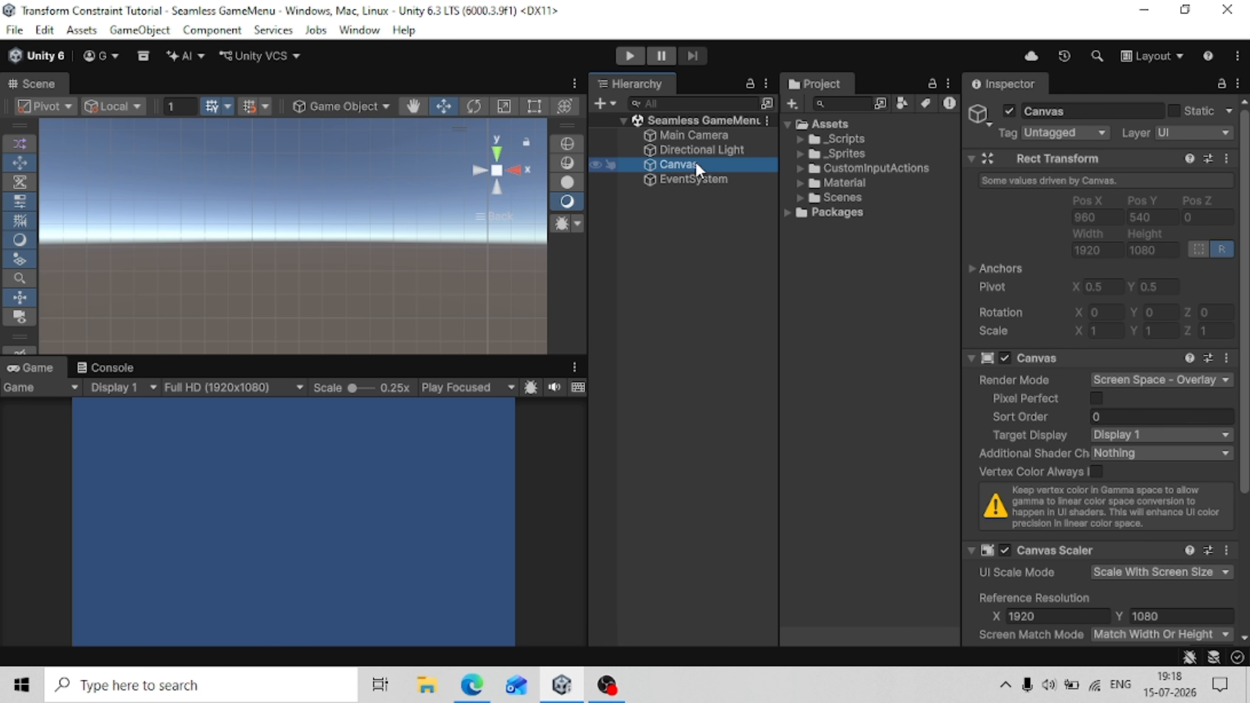
Add a TextMeshPro button as a child of the Canvas and import the TMP Essentials
right_click(695, 162)
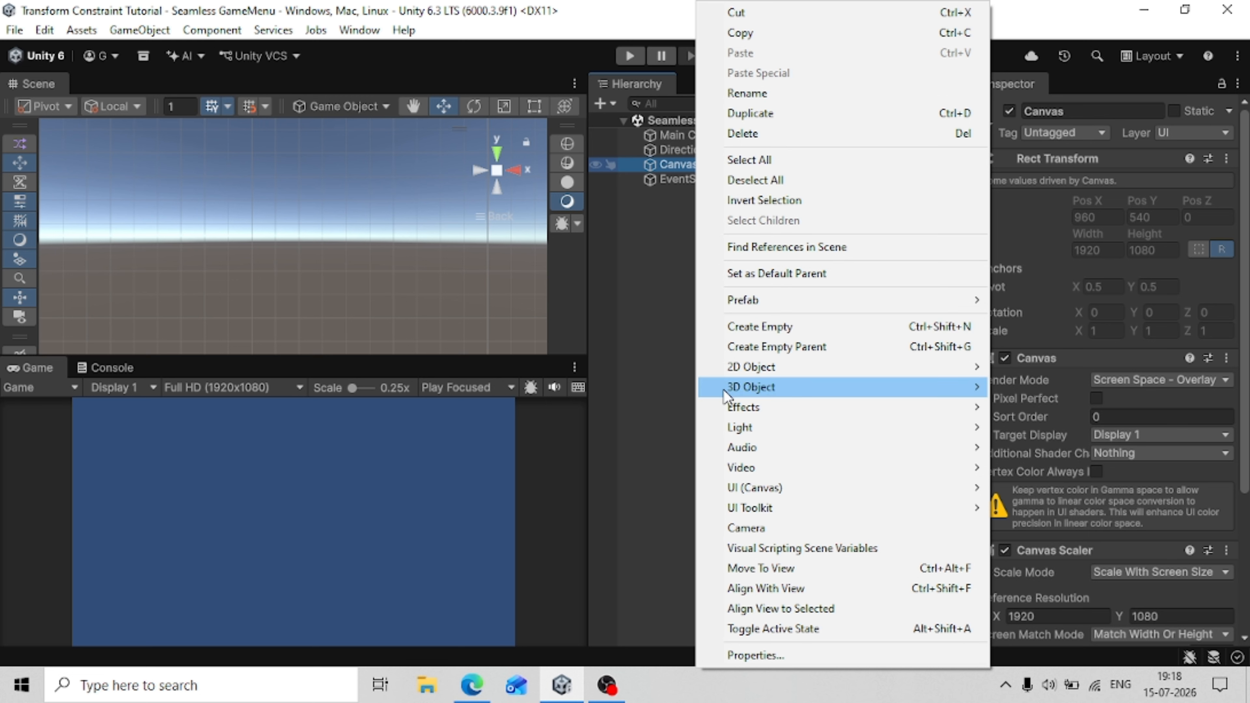
mouse_move(733, 489)
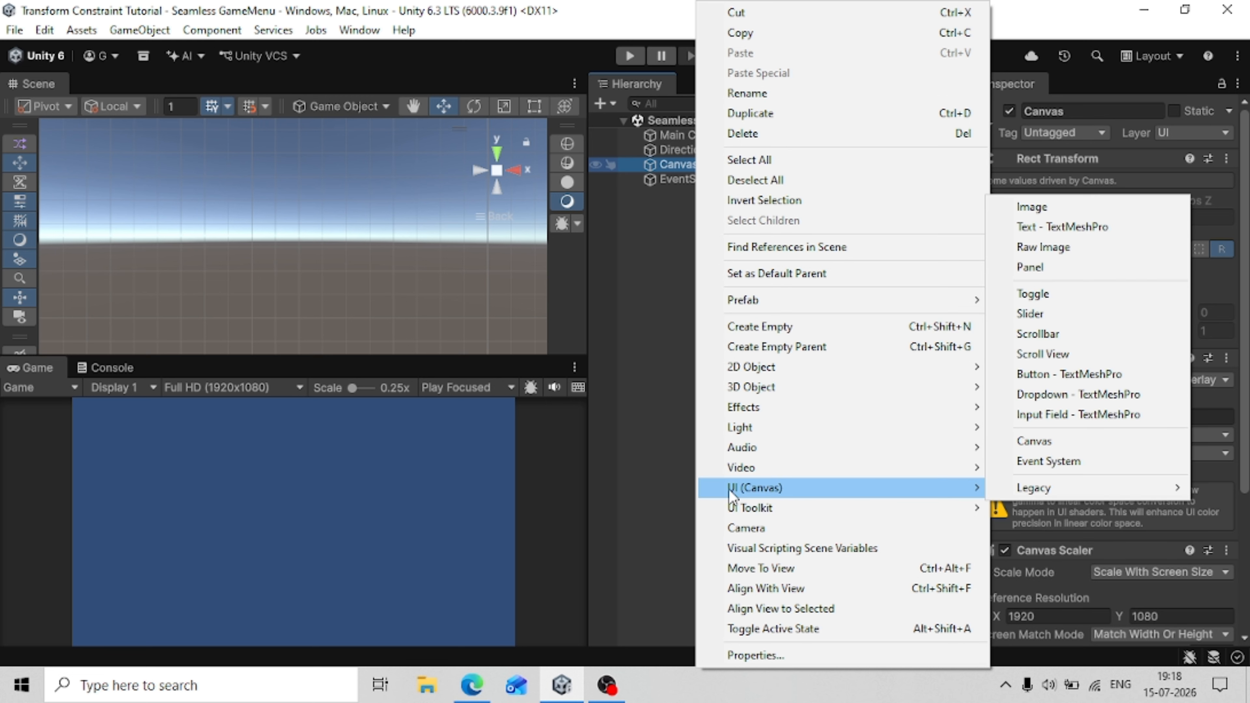
left_click(1063, 380)
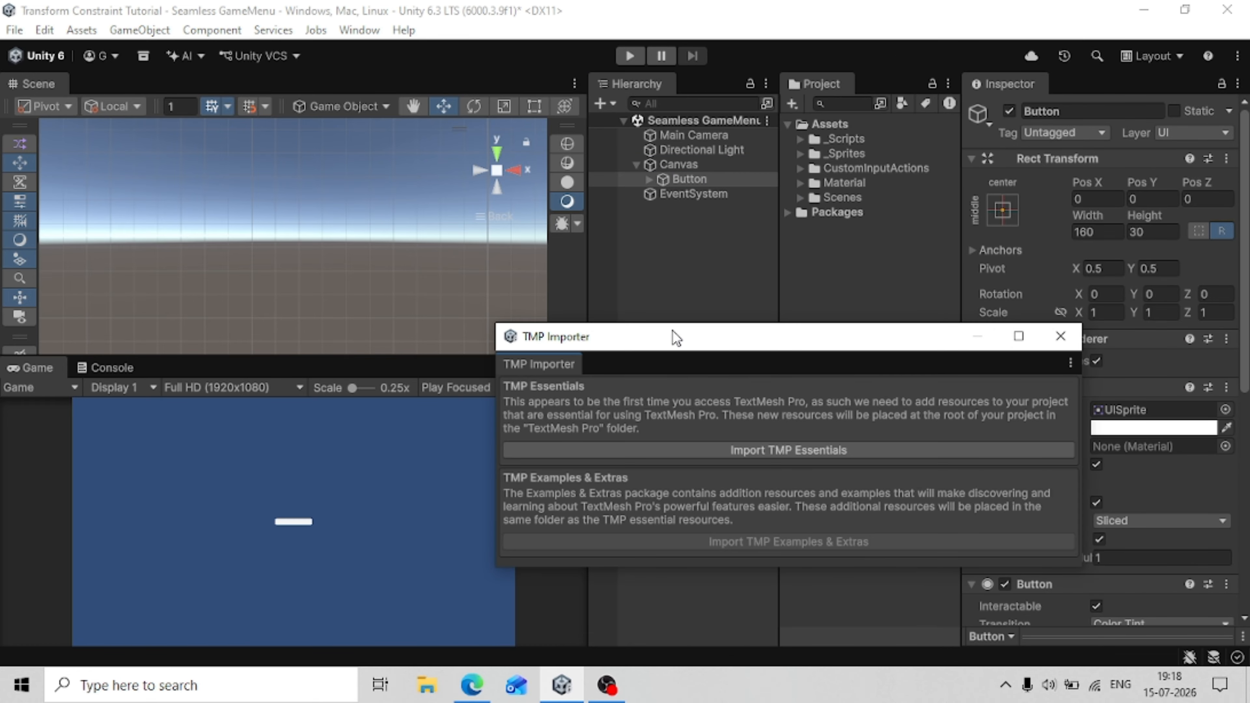
left_click(750, 447)
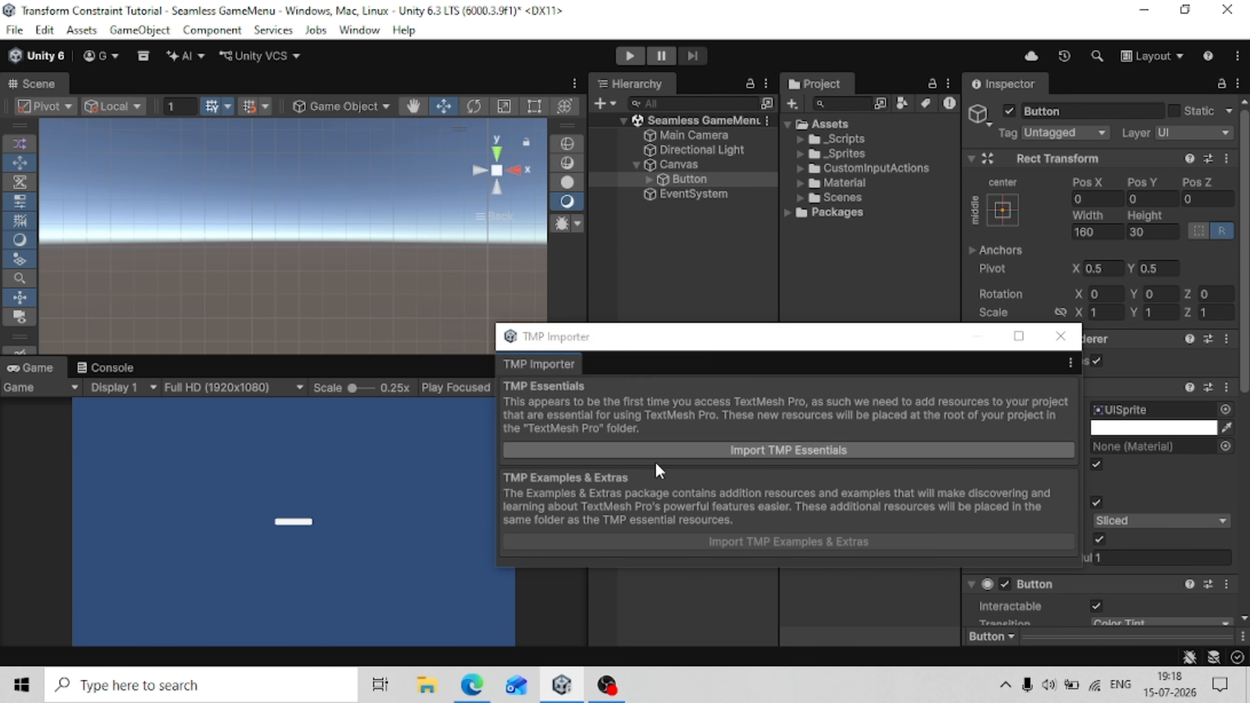
left_click(1060, 337)
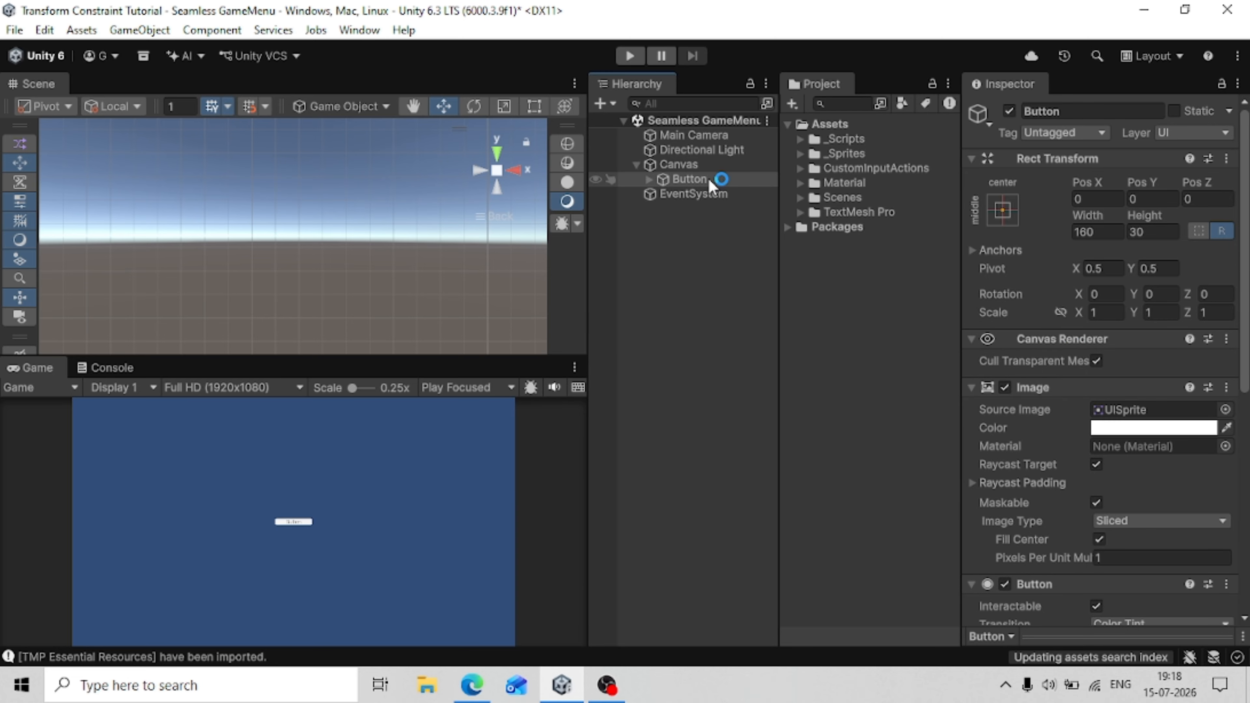
Set the button's width to 200 and its height to 50
left_click(700, 179)
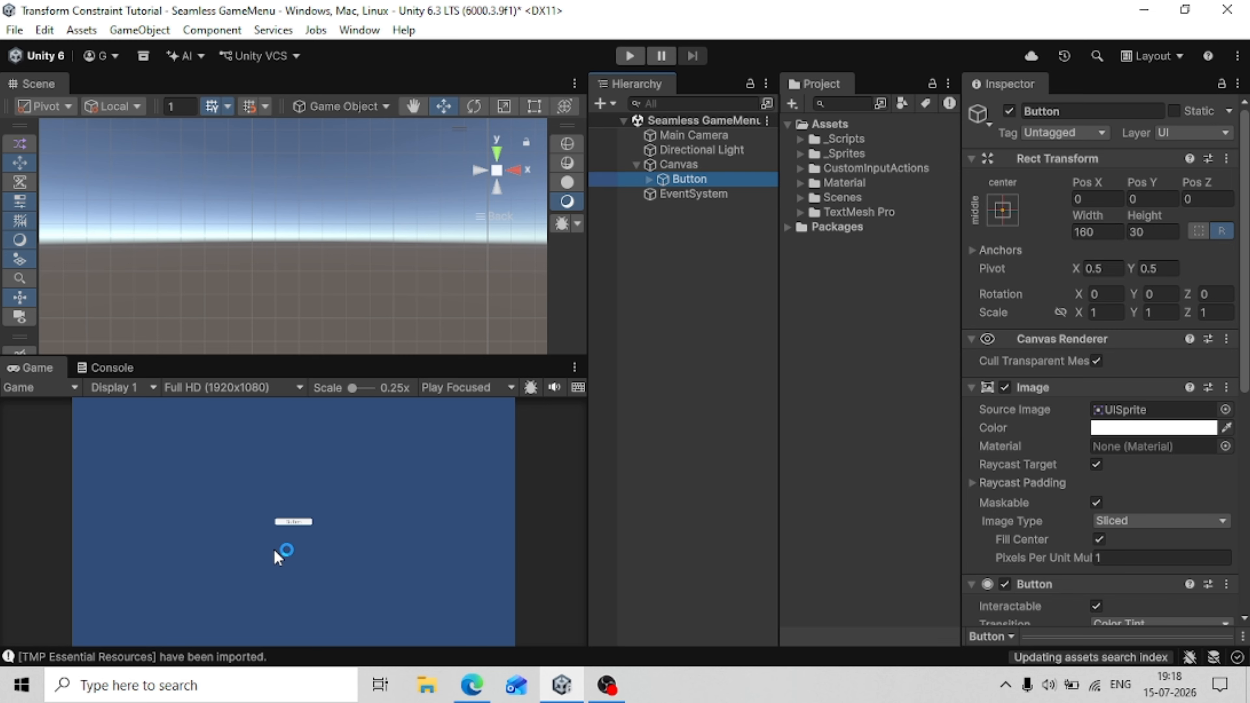
left_click(1107, 228)
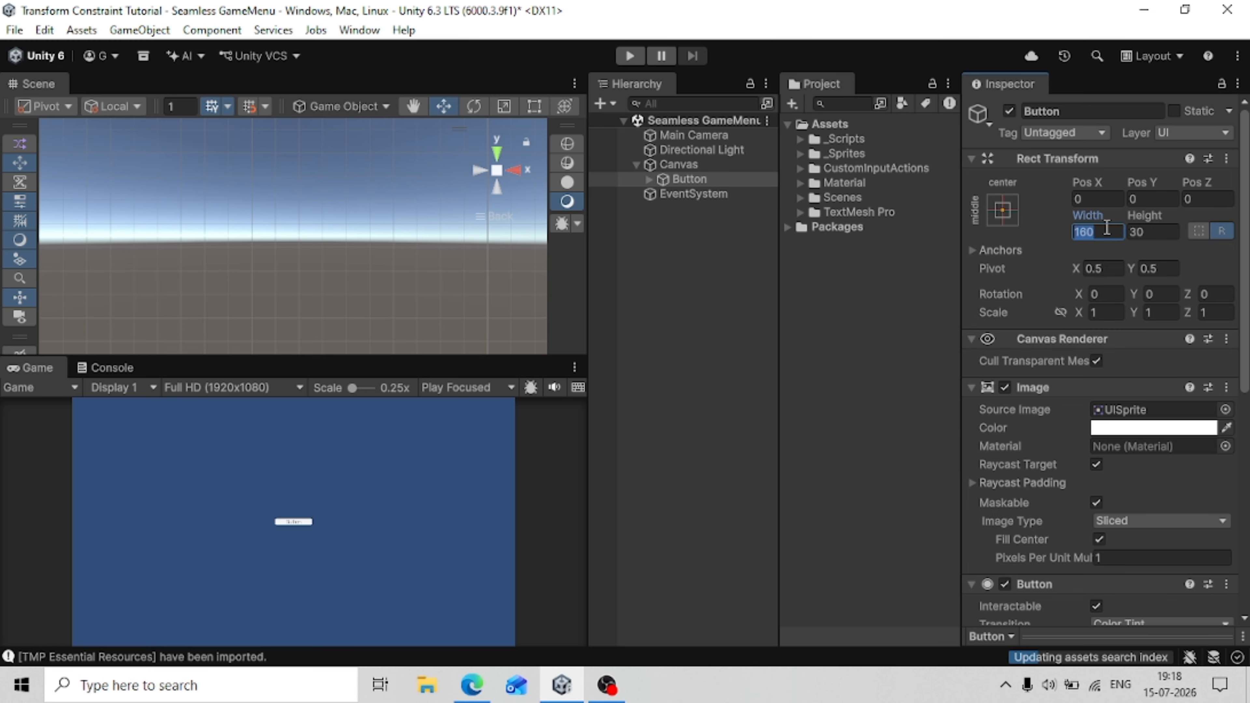
type("200")
key("Tab")
type("50")
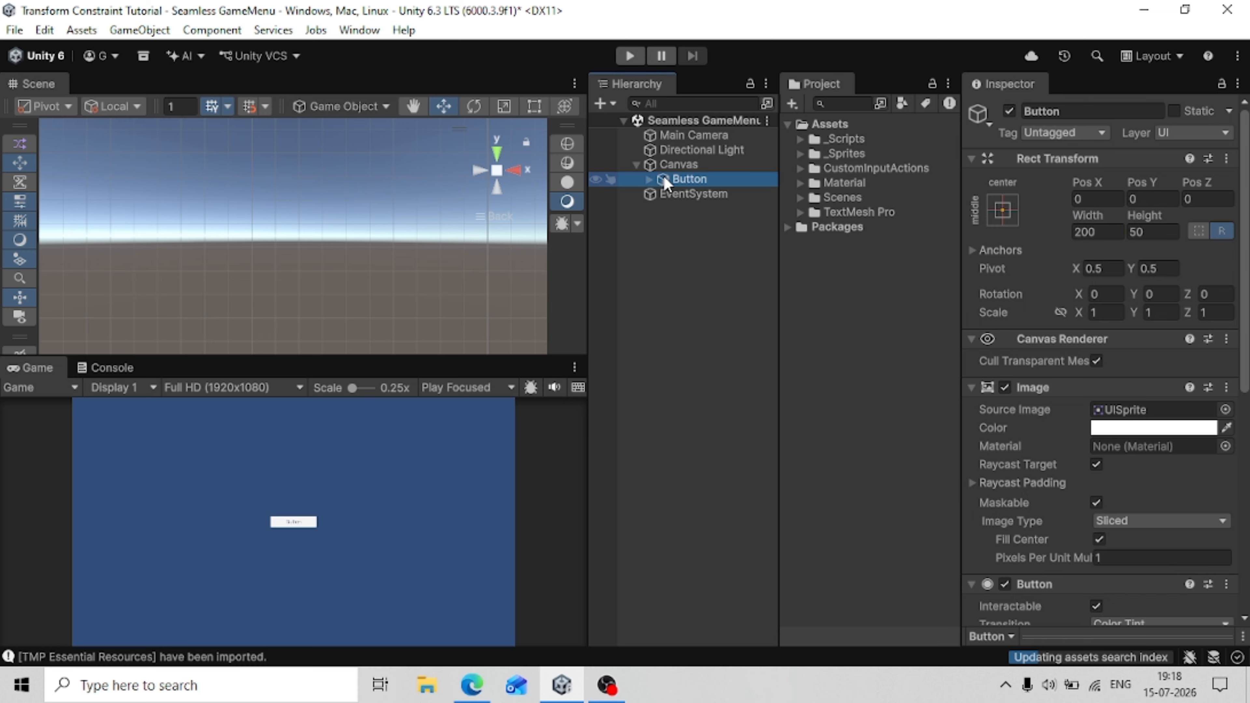
Change the label of the button's Text (TMP) child to "Play"
left_click(660, 167)
left_click(662, 179)
left_click(650, 179)
left_click(667, 194)
scroll(1106, 377, "down", 3)
left_click(1100, 382)
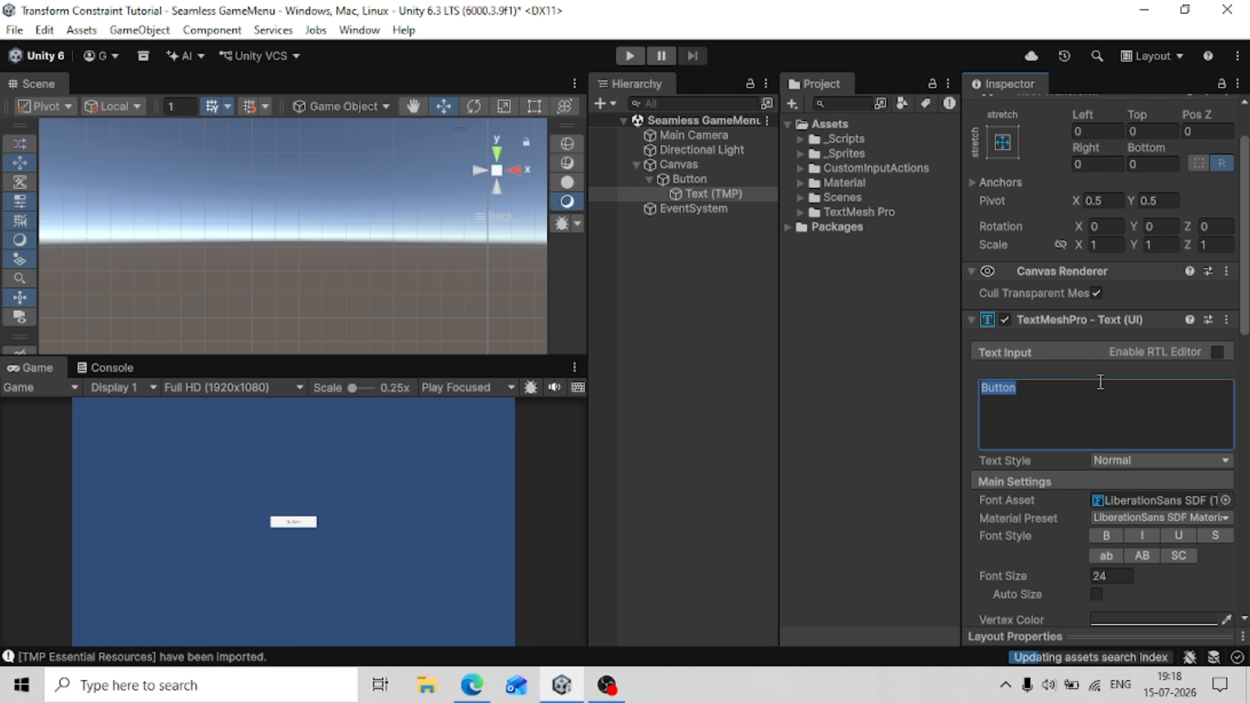
key("BackSpace")
type("Play")
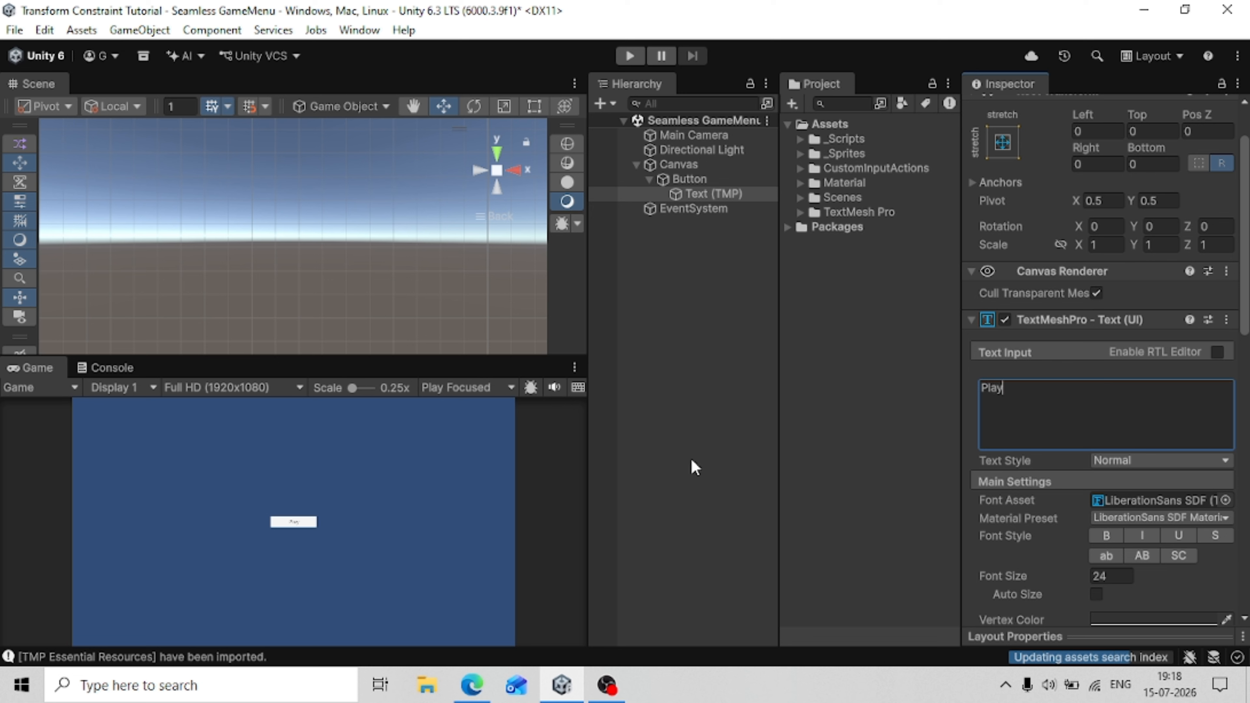
scroll(1107, 460, "down", 5)
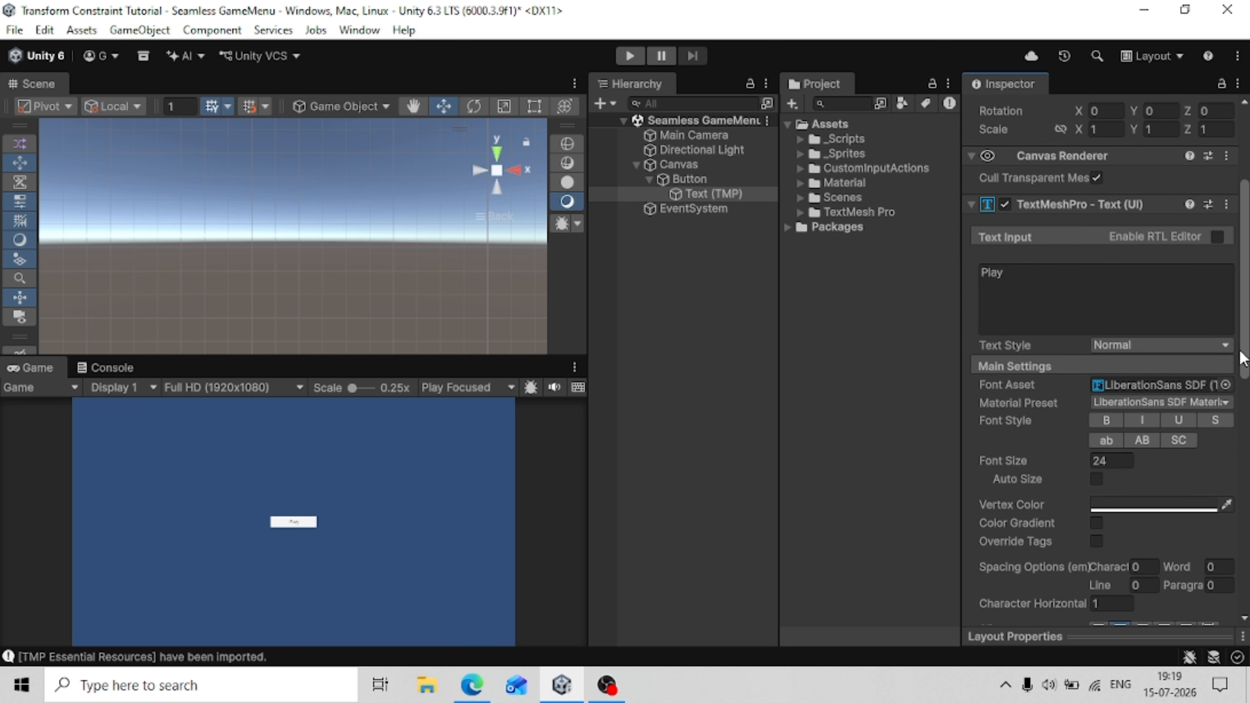
Set the Play label's vertex color to black (000000) and its font size to 35
left_click(1108, 460)
left_click(1111, 506)
left_click_drag(1108, 362, 1036, 457)
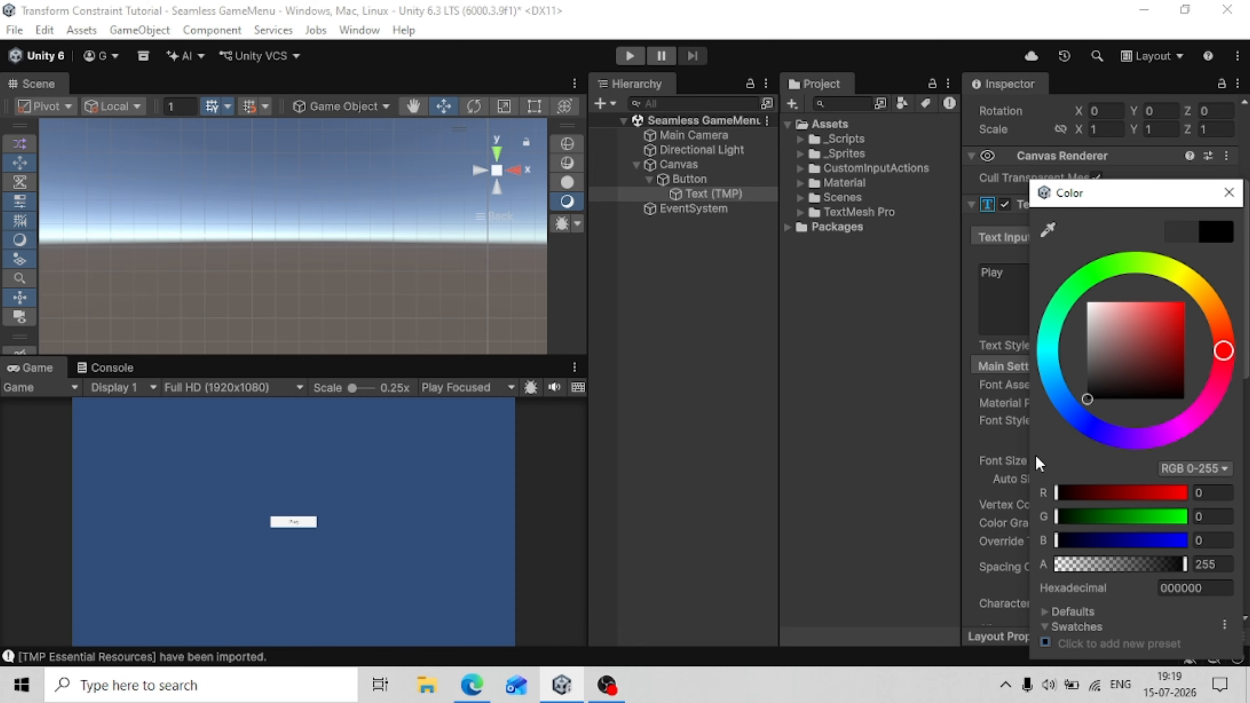
left_click(1228, 193)
left_click(1118, 459)
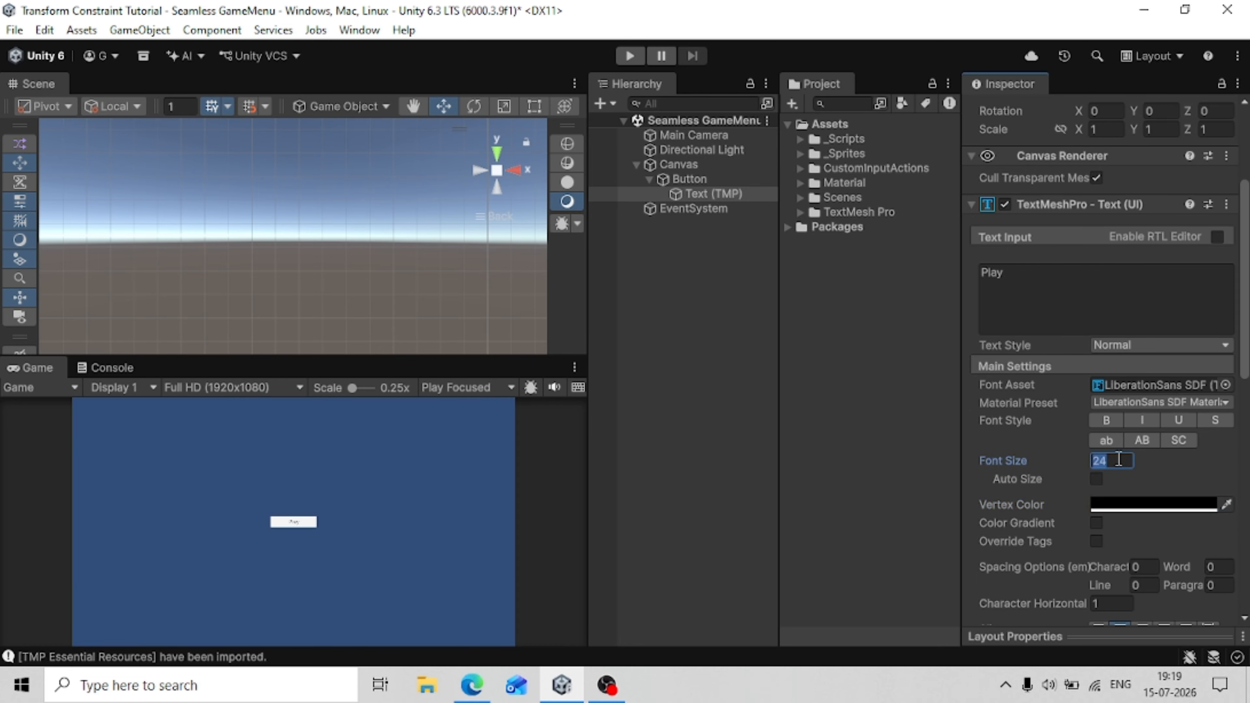
type("35")
Resize the button to a width of 300 and a height of 100
left_click(689, 178)
scroll(1030, 221, "up", 5)
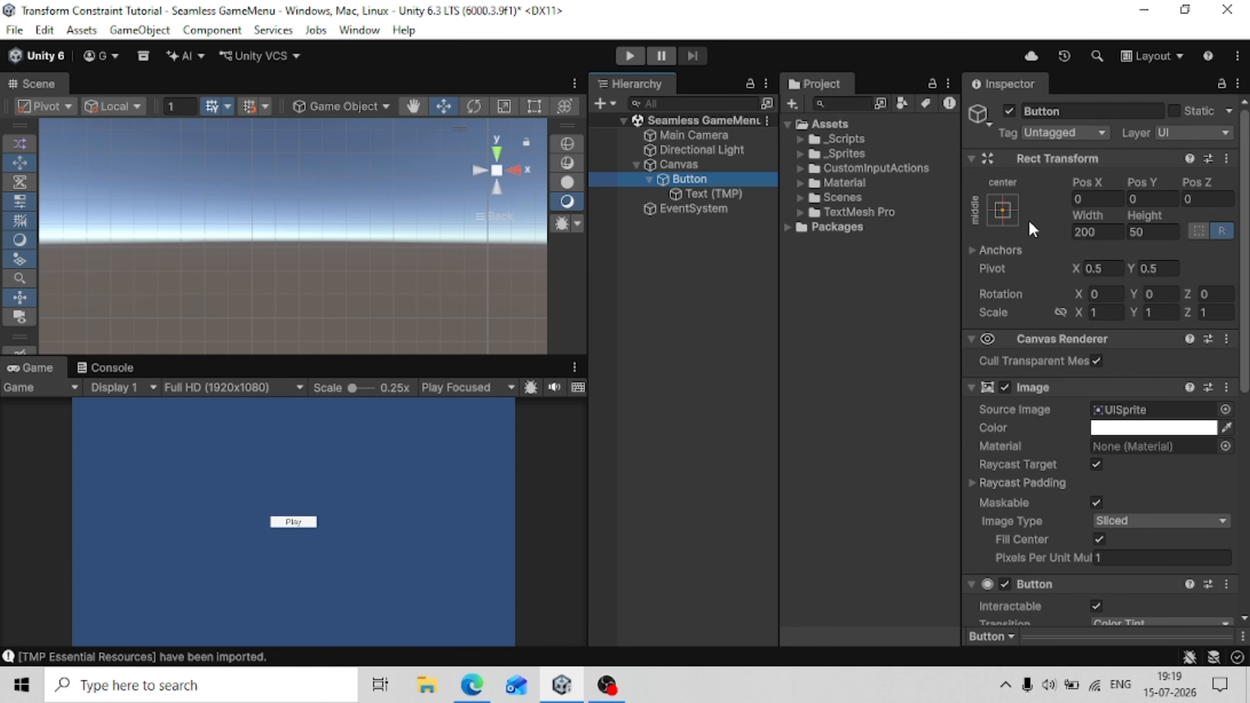
left_click(1099, 230)
type("300")
key("Tab")
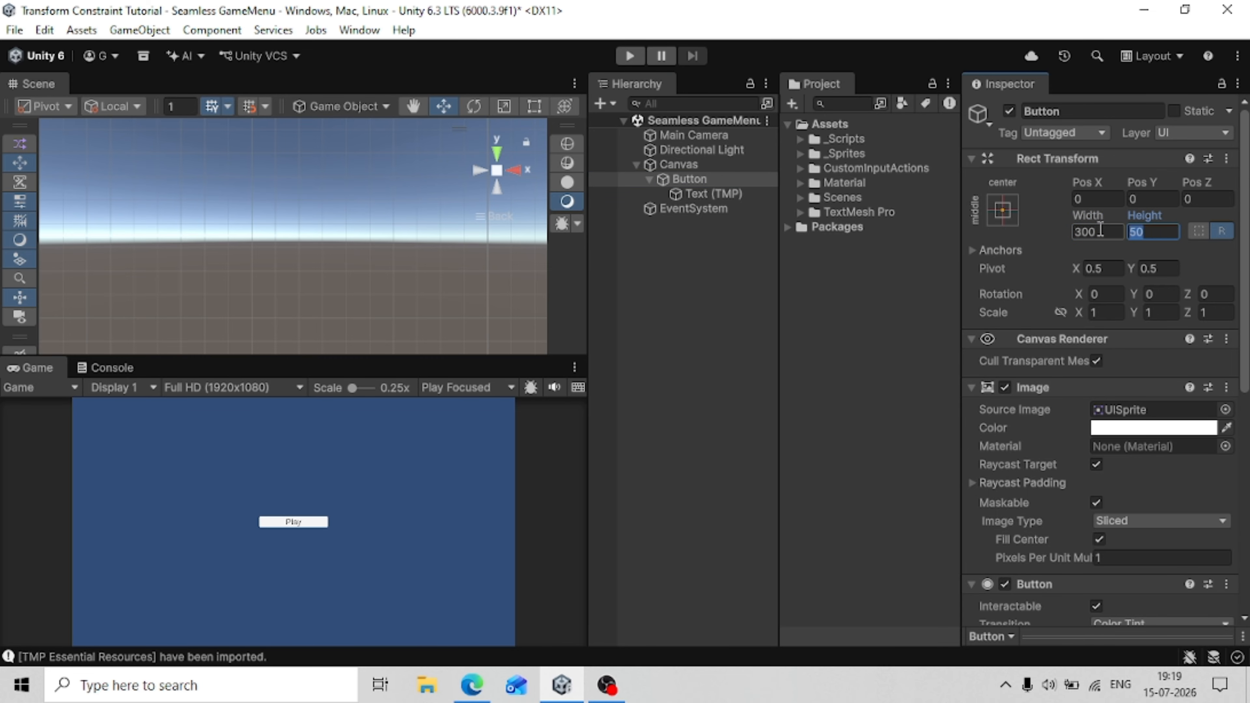
type("100")
Set the font size of the button's Text (TMP) child to 50 and make it bold
left_click(708, 193)
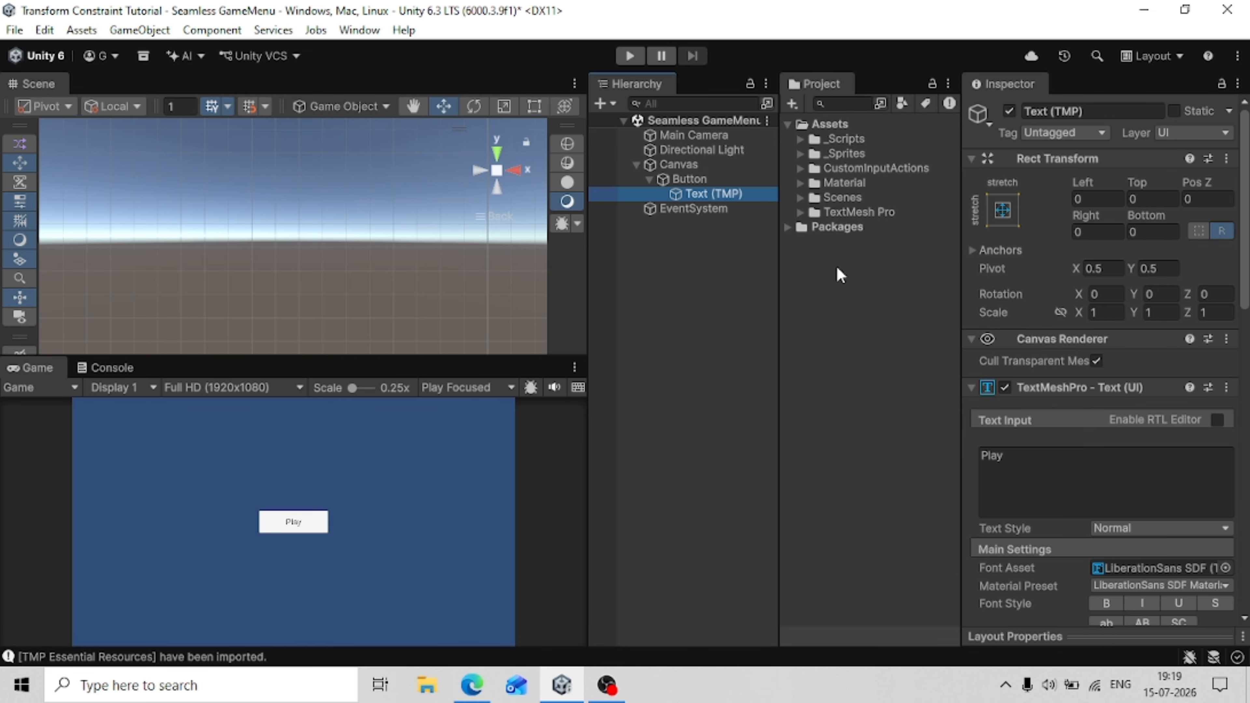
scroll(1147, 473, "down", 3)
left_click(1111, 496)
type("50")
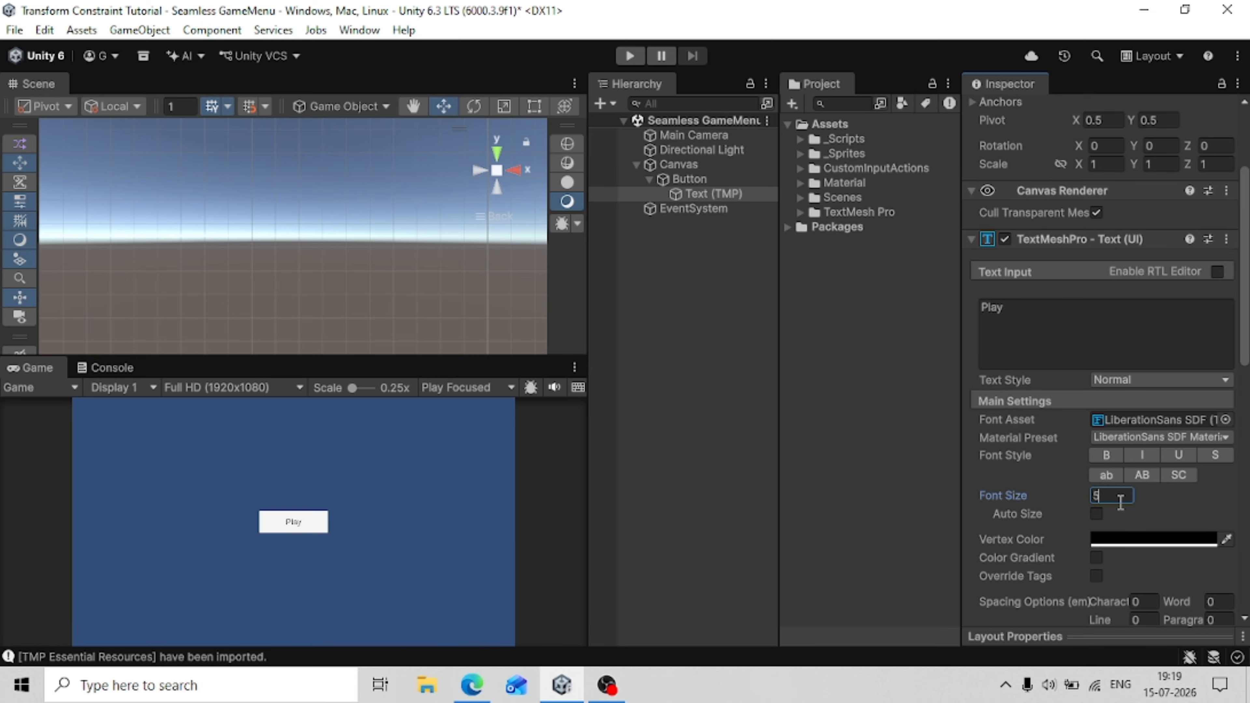
left_click(1108, 455)
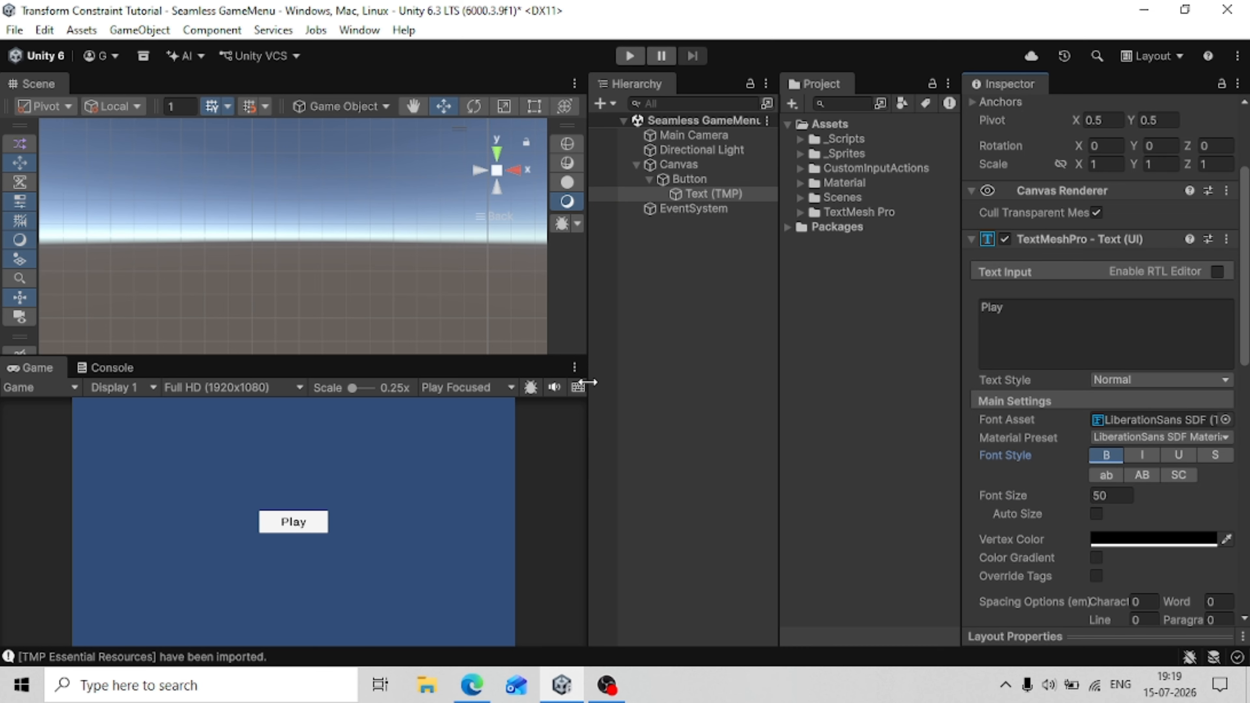
Frame the button in the Scene view and set its Pos Y to 100
left_click(677, 179)
left_click(650, 180)
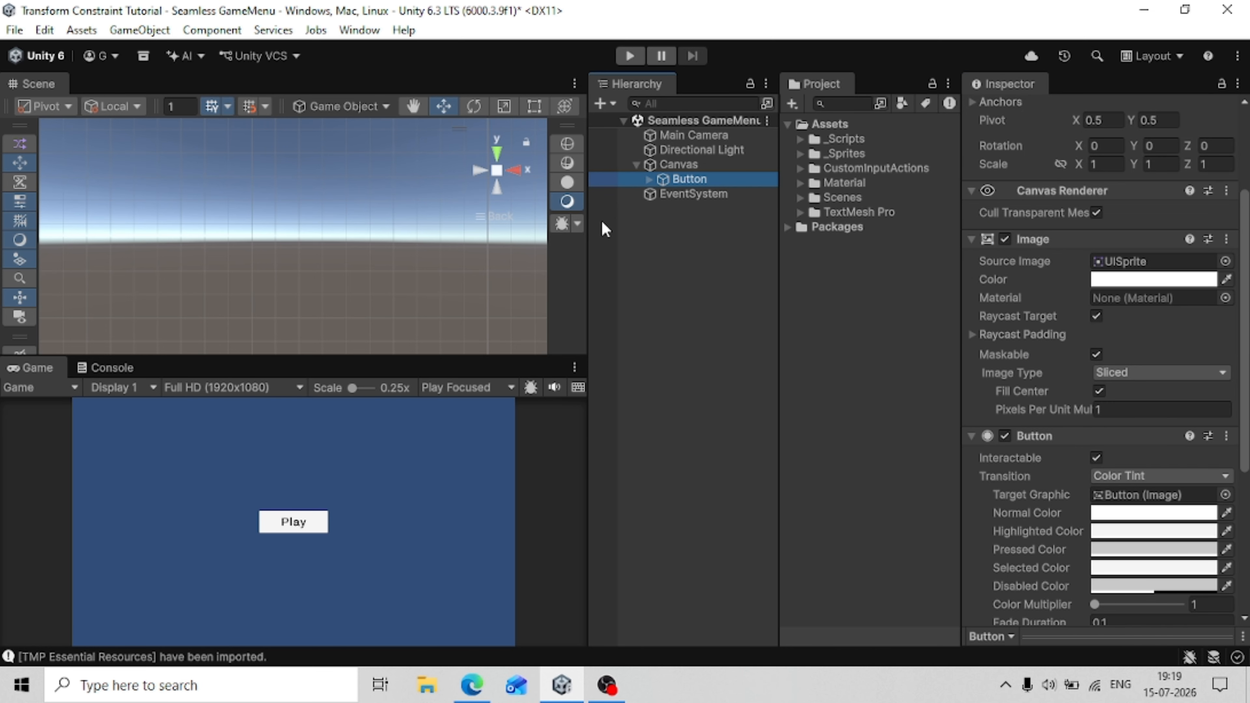
double_click(703, 181)
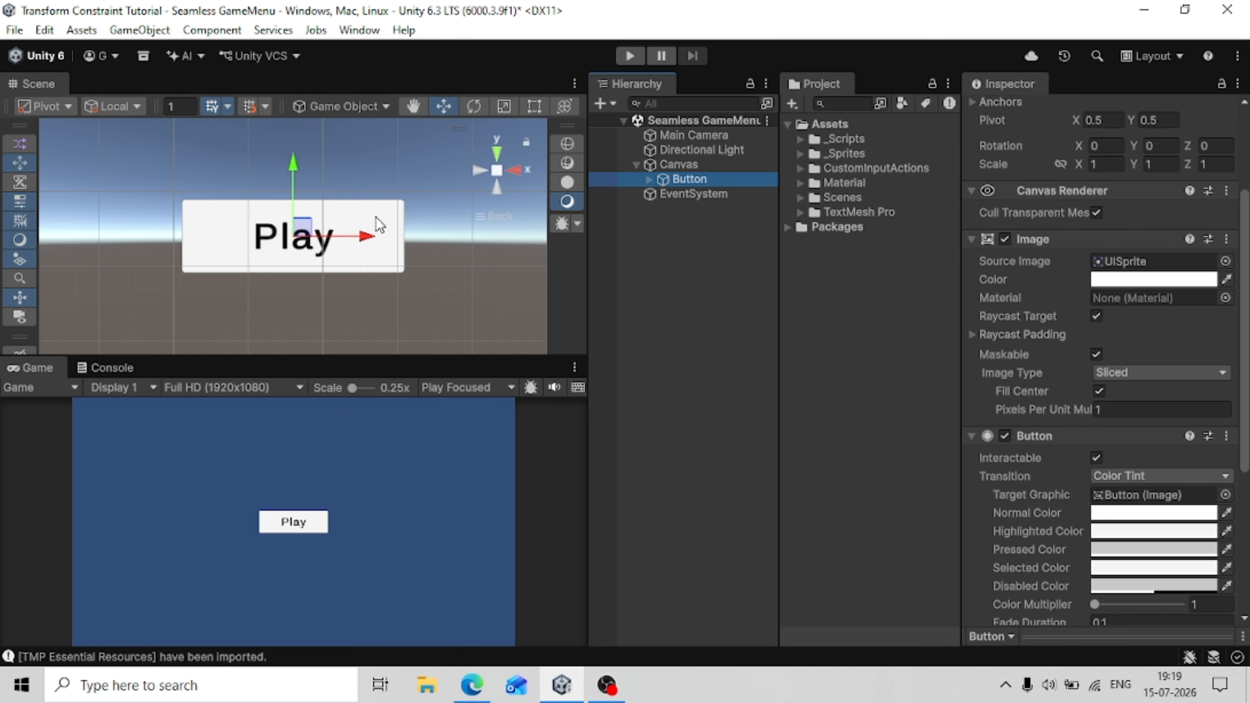
scroll(376, 218, "down", 3)
scroll(376, 218, "up", 3)
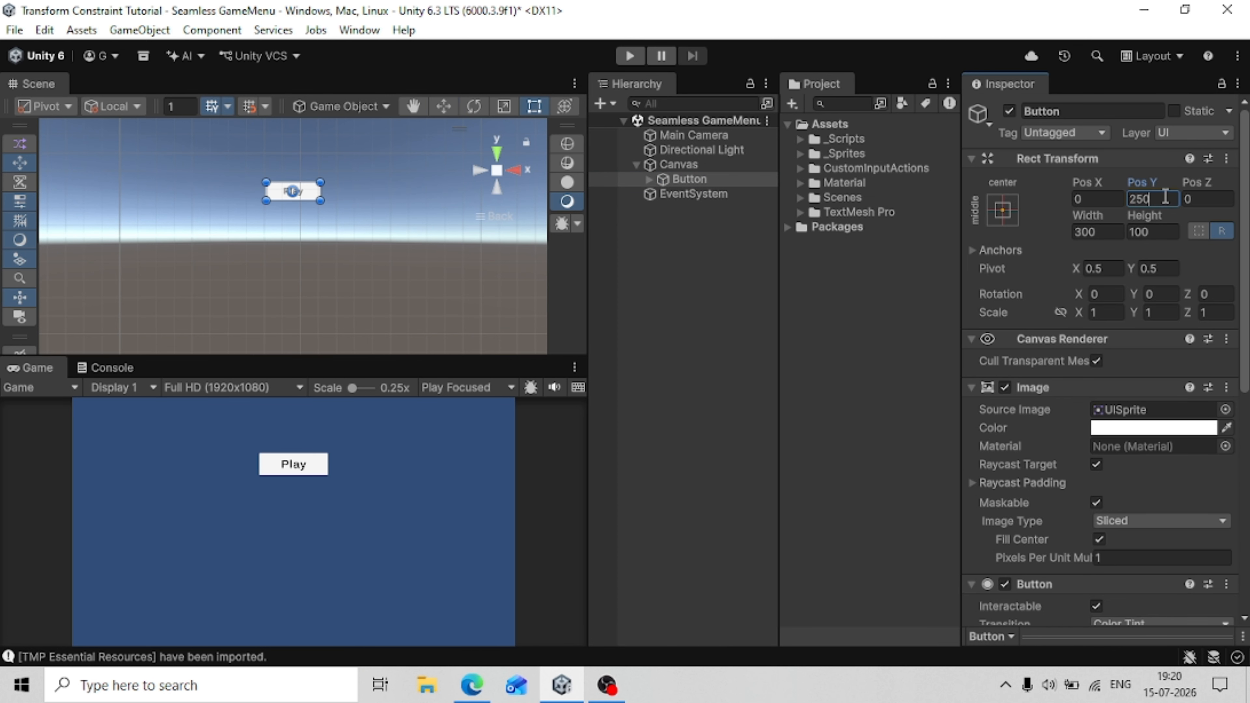
key("BackSpace")
key("BackSpace")
key("BackSpace")
type("100")
Rename the button object "Play Button"
left_click(699, 179)
type("Play B")
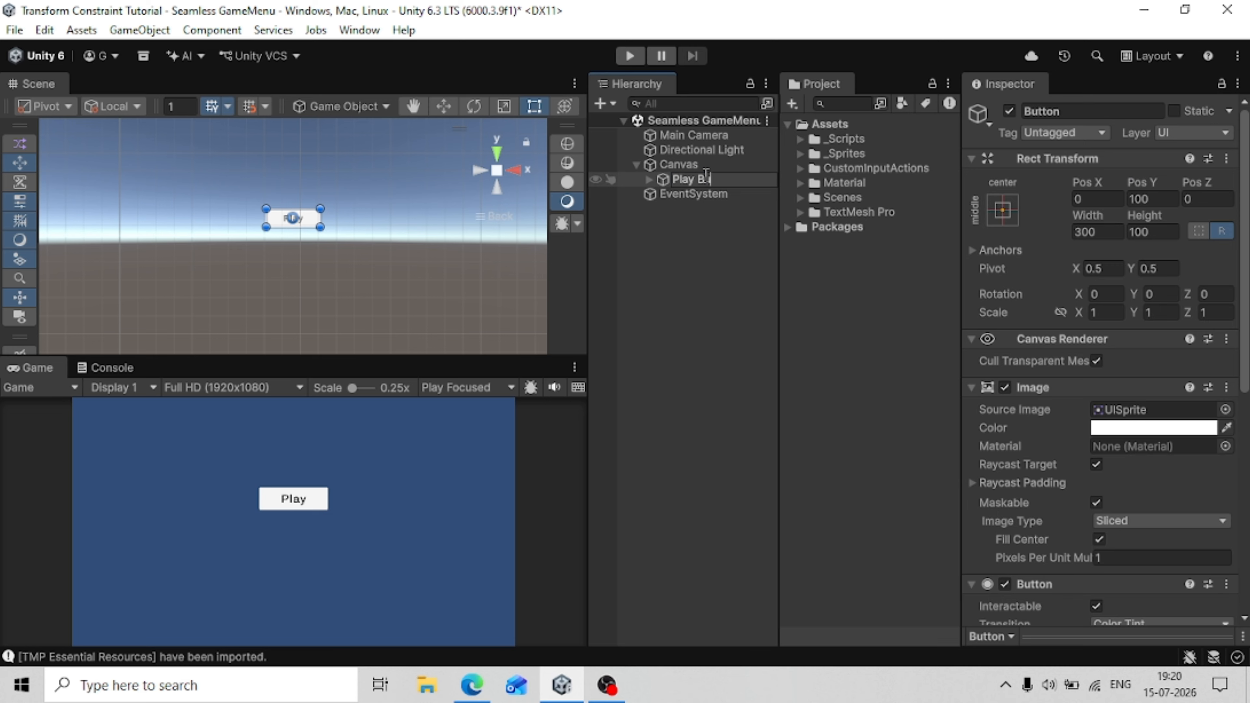
type("utton")
key("Return")
Duplicate the Play Button and name the copy "Option Button"
key("ctrl+d")
key("F2")
type("Option Button")
key("Return")
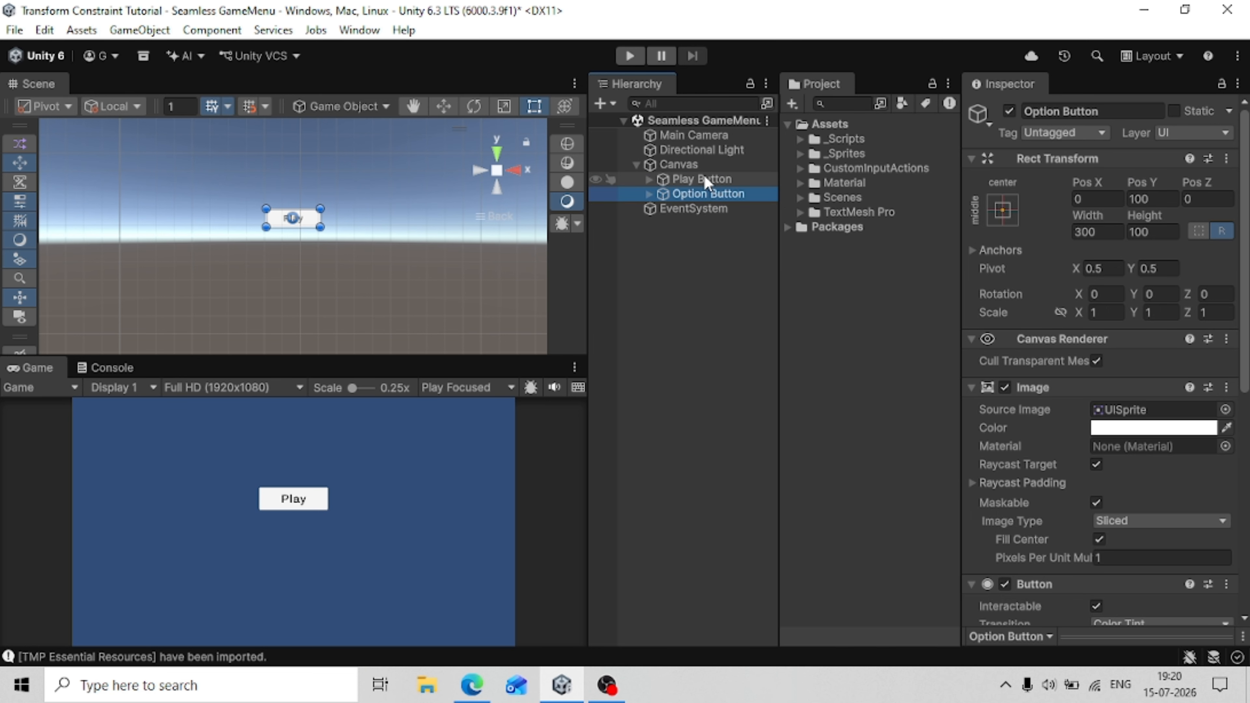
Change the label of the Option Button's text child to "Options"
left_click(649, 193)
left_click(1066, 455)
type("Options")
left_click(649, 194)
left_click(669, 204)
left_click(671, 196)
Space the two buttons vertically: try Pos Y -50 for the Option Button, set the Play Button to 150, then the Option Button to 0
left_click(1152, 199)
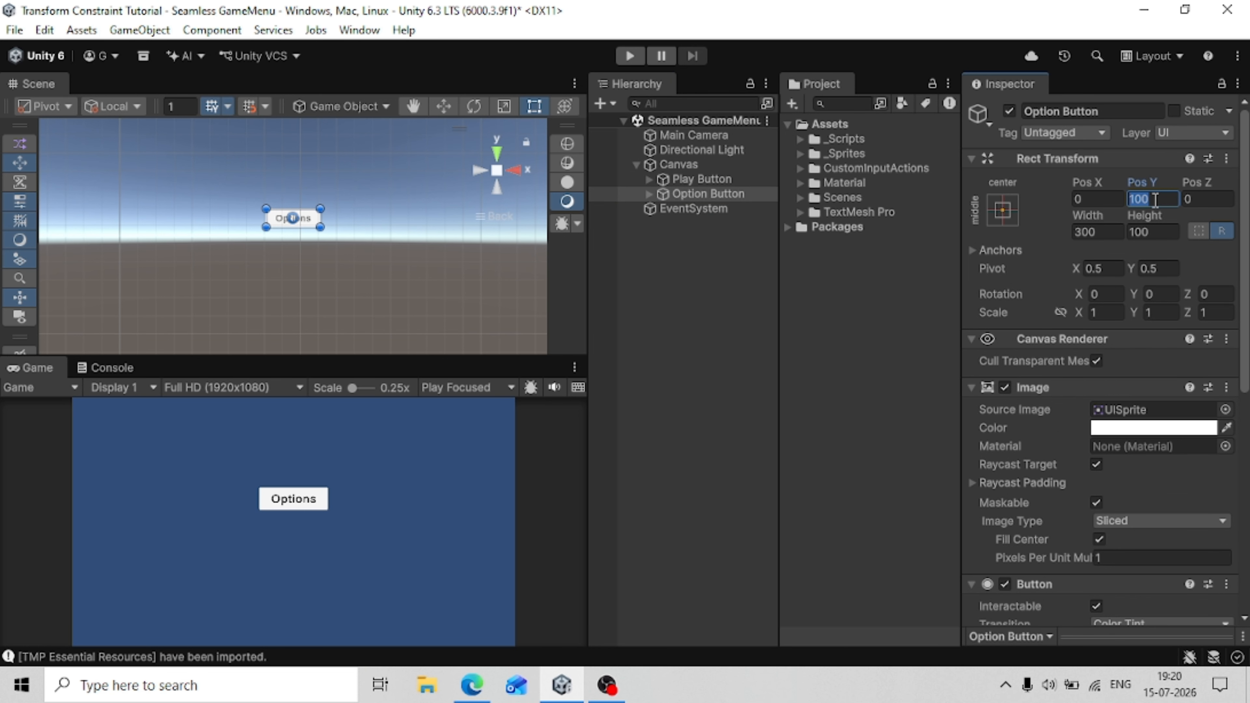
type("-50")
left_click(684, 179)
left_click(1152, 200)
type("150")
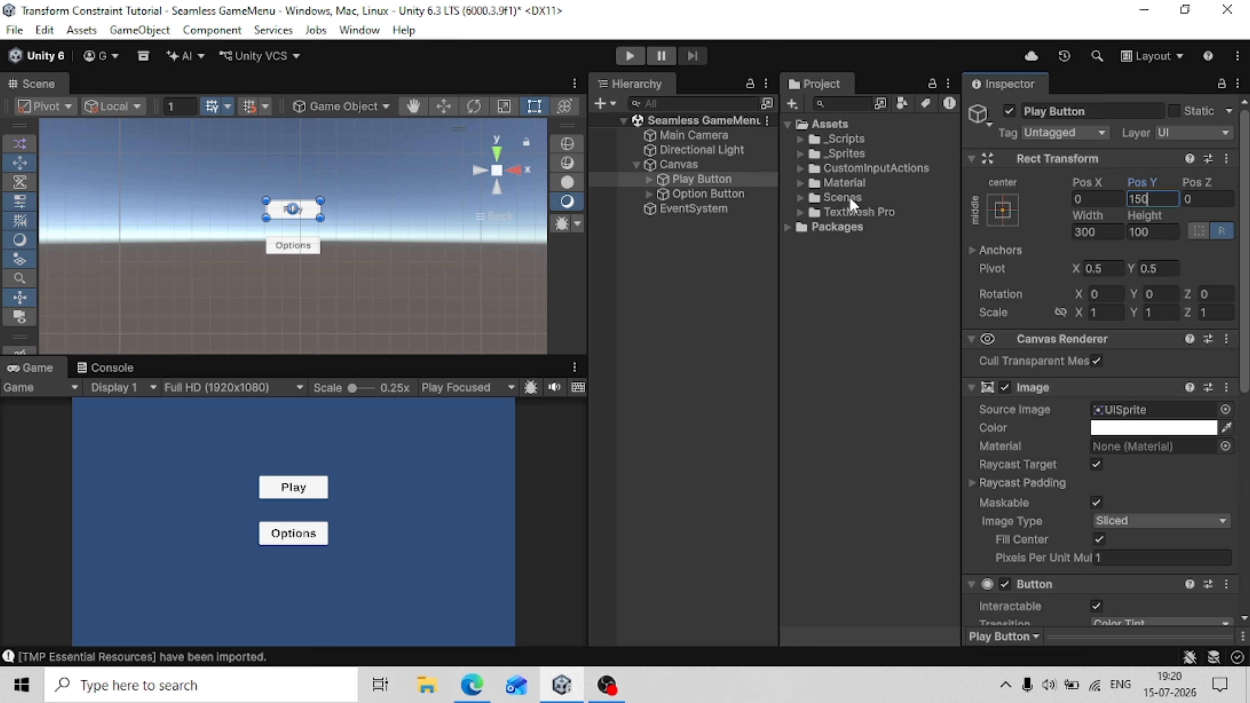
left_click(700, 193)
left_click(1162, 199)
type("0")
Duplicate the Option Button and name the copy "Exit Button"
left_click(697, 192)
key("ctrl+d")
key("F2")
type("Exi")
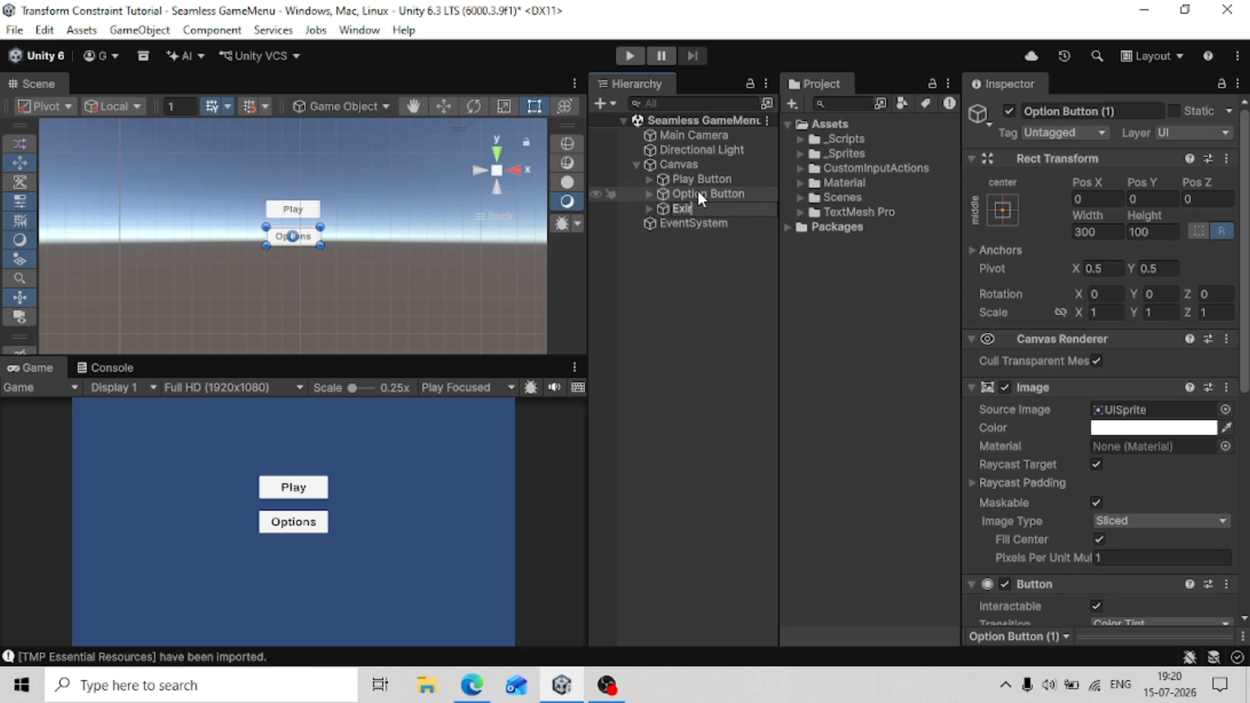
type("t Button")
key("Return")
Change the label of the Exit Button's text child to "Exit"
key("Right")
key("Down")
left_click(1066, 458)
type("Exit")
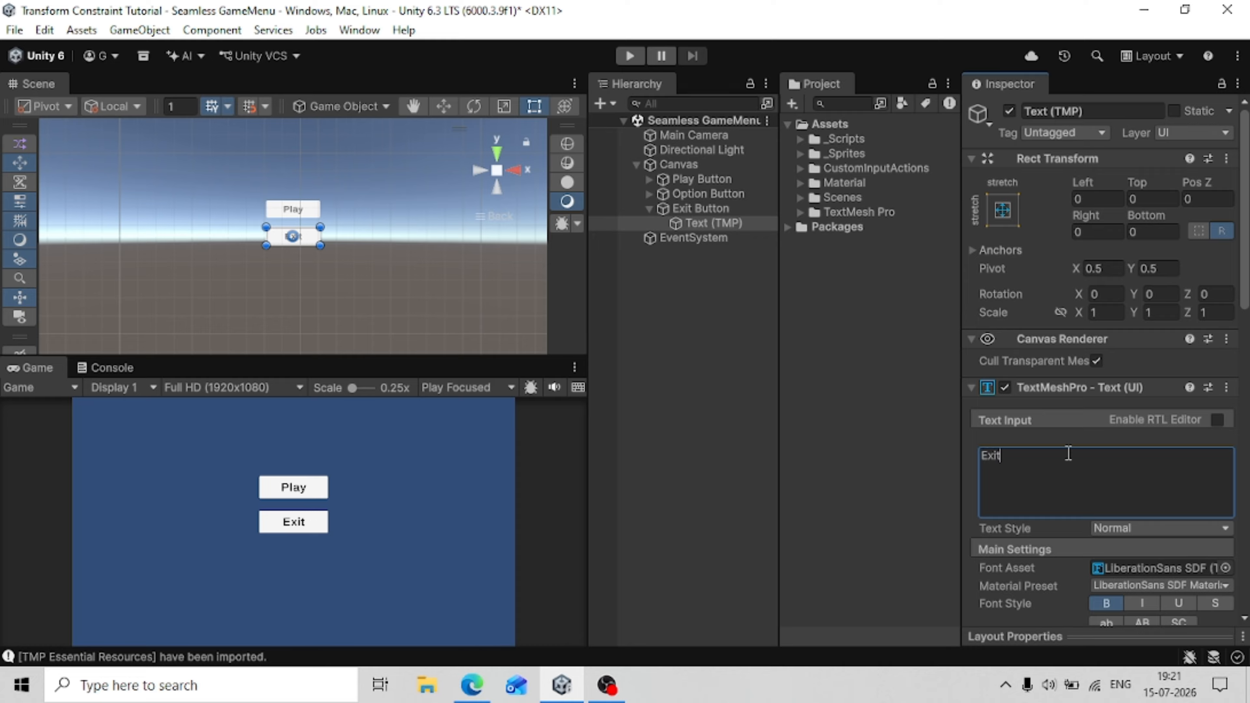
Set the Exit Button's Pos Y to -150
left_click(649, 209)
left_click(683, 209)
left_click(1152, 199)
type("150")
key("Home")
type("-")
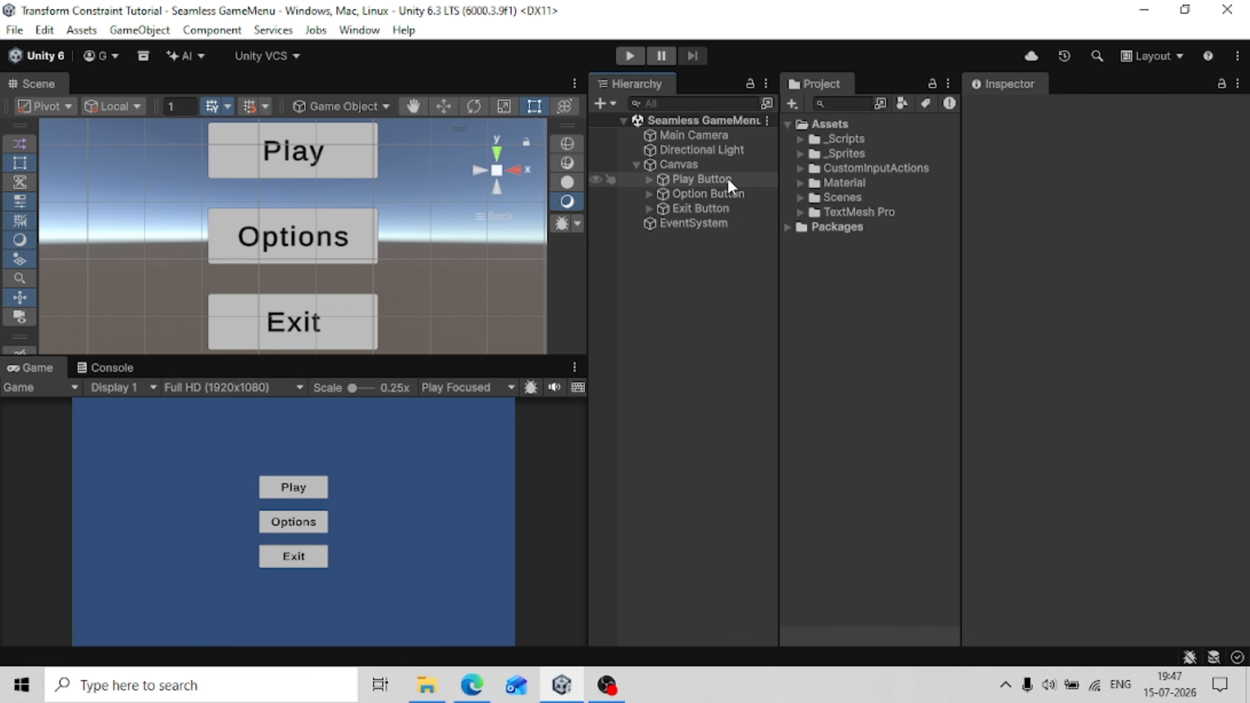
Set the Play Button's navigation to Explicit with the Option Button as its Select On Down target
left_click(727, 179)
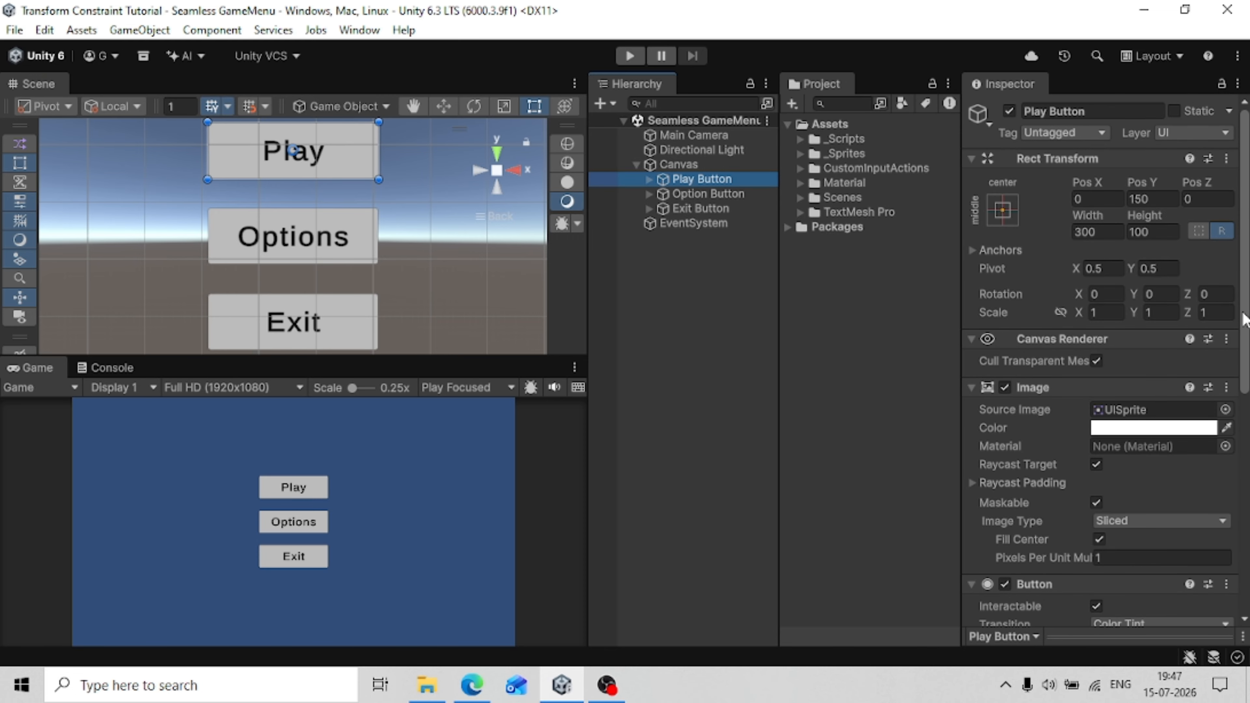
left_click_drag(1243, 320, 1240, 535)
left_click(1160, 413)
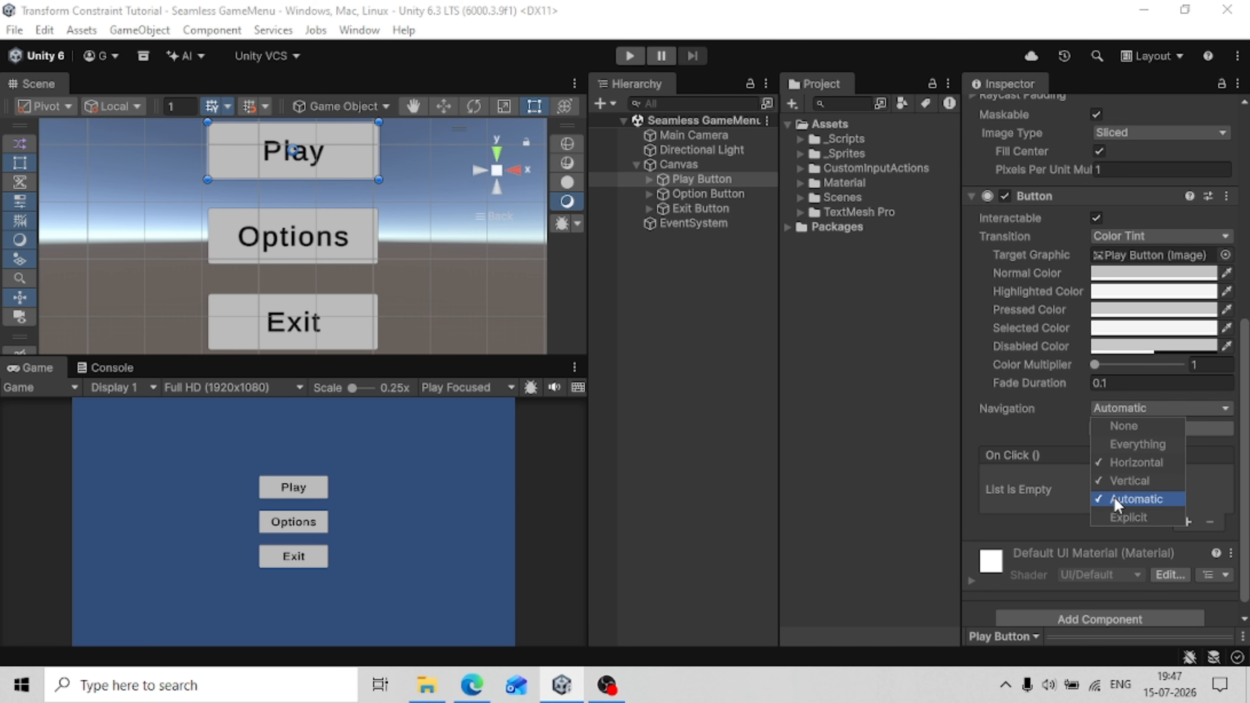
left_click(1112, 432)
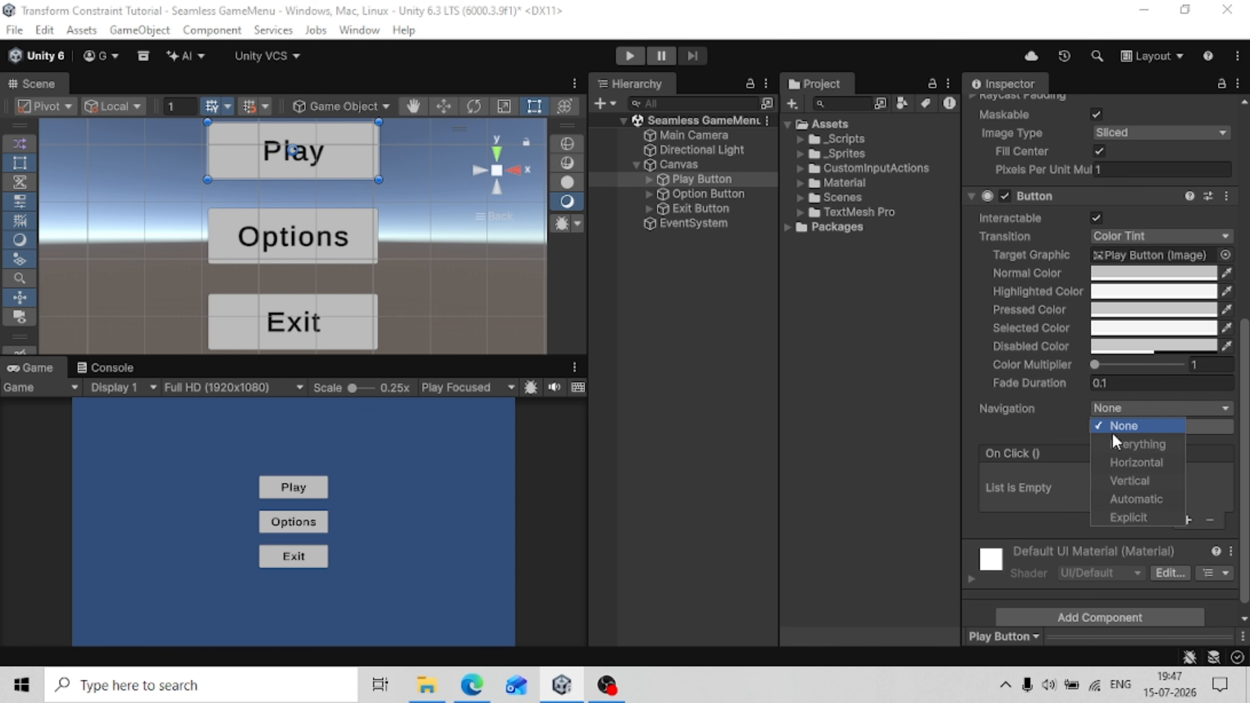
left_click(1098, 518)
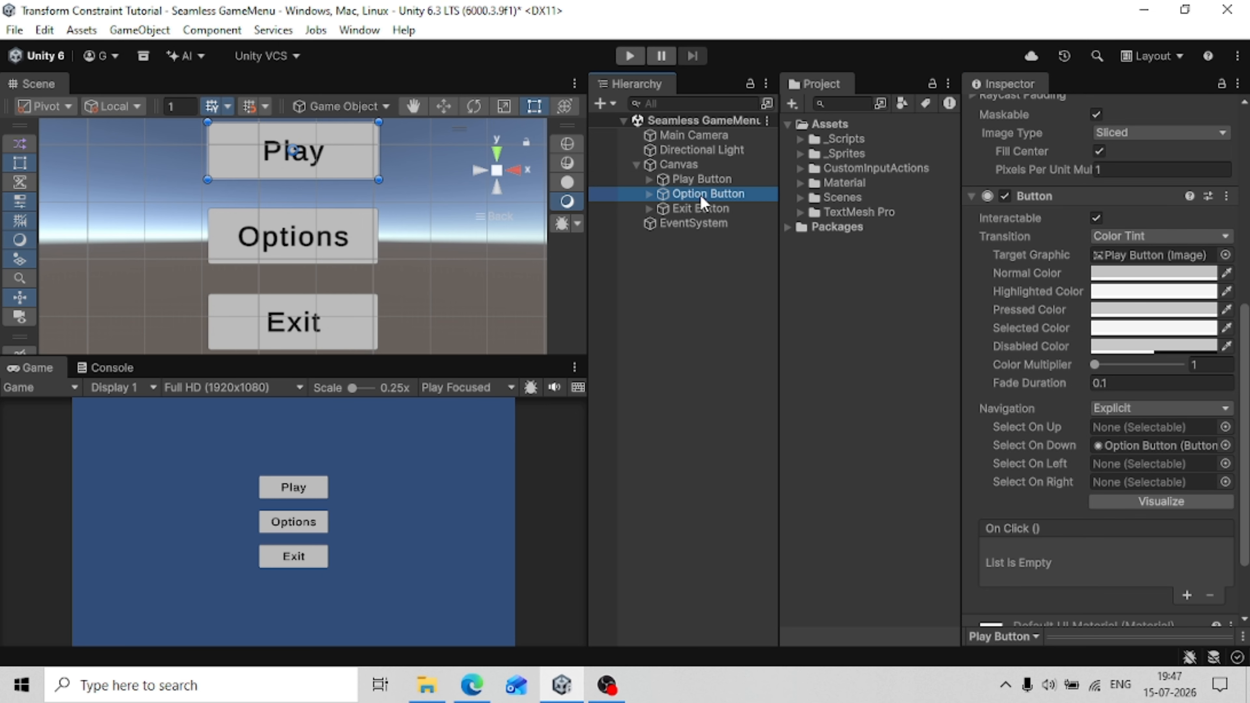
left_click_drag(700, 194, 1110, 445)
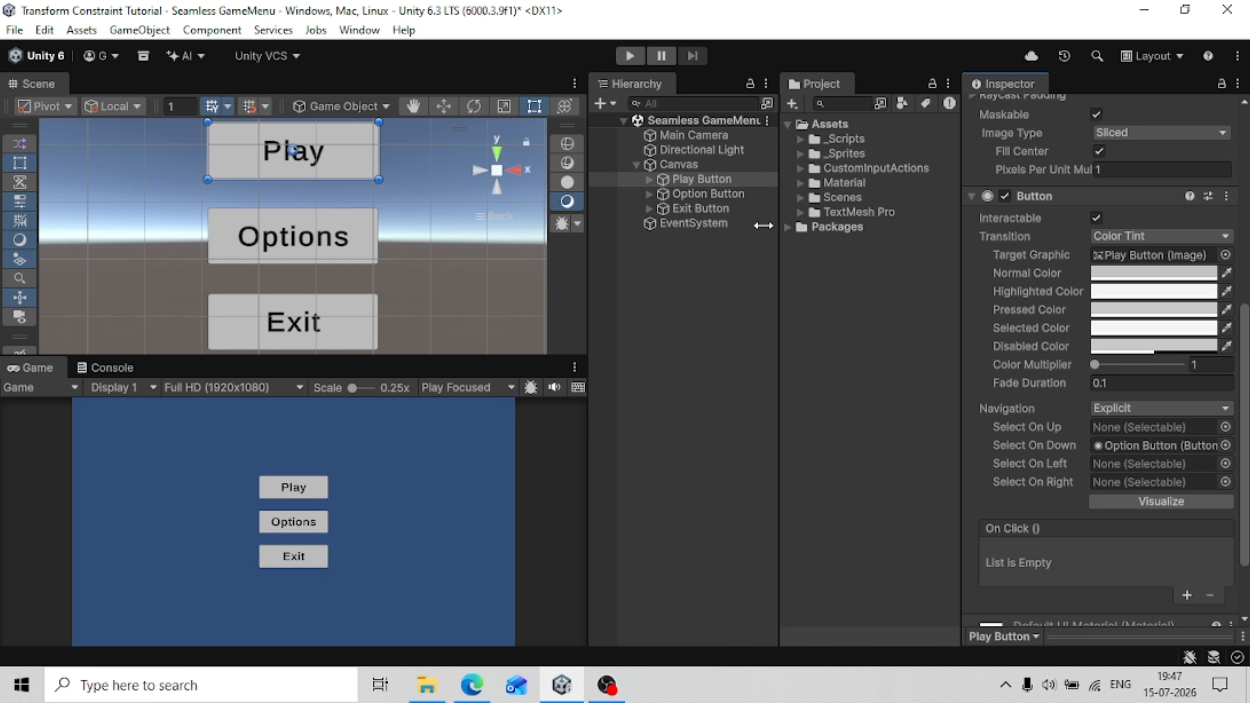
Set the Option Button's navigation to Explicit, with Play Button for Select On Up and Exit Button for Select On Down
left_click(668, 194)
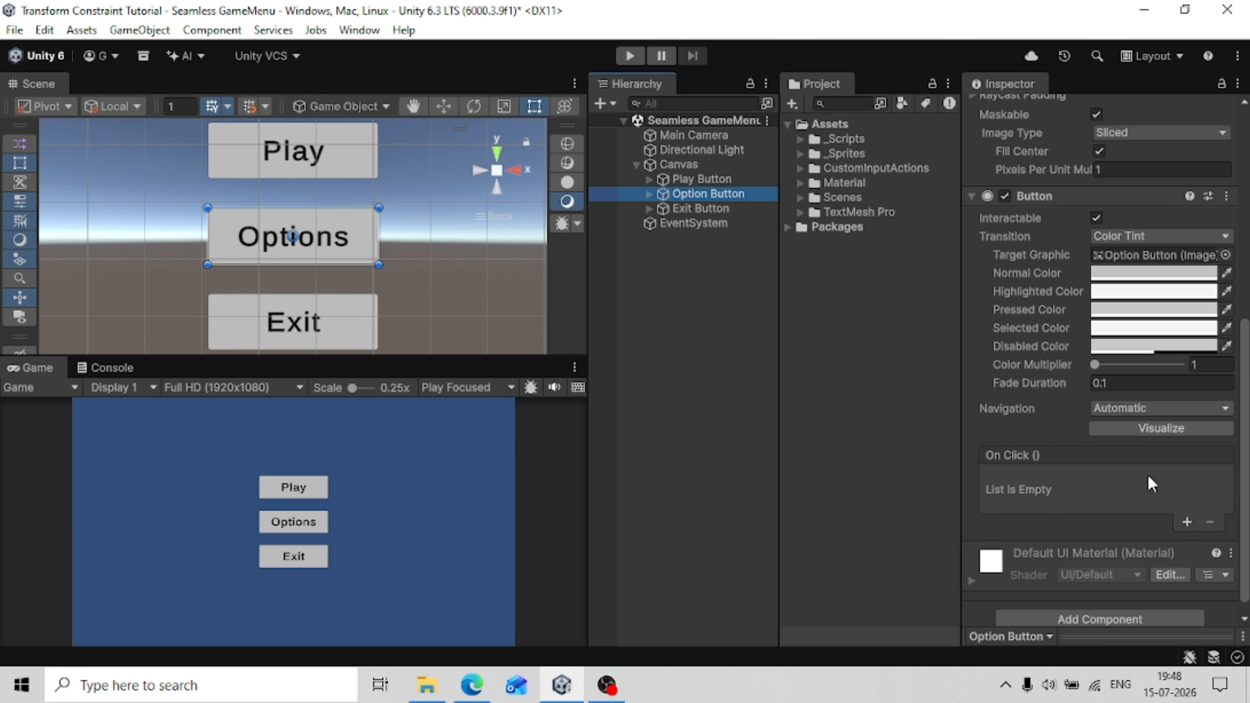
left_click(1157, 412)
left_click(1132, 426)
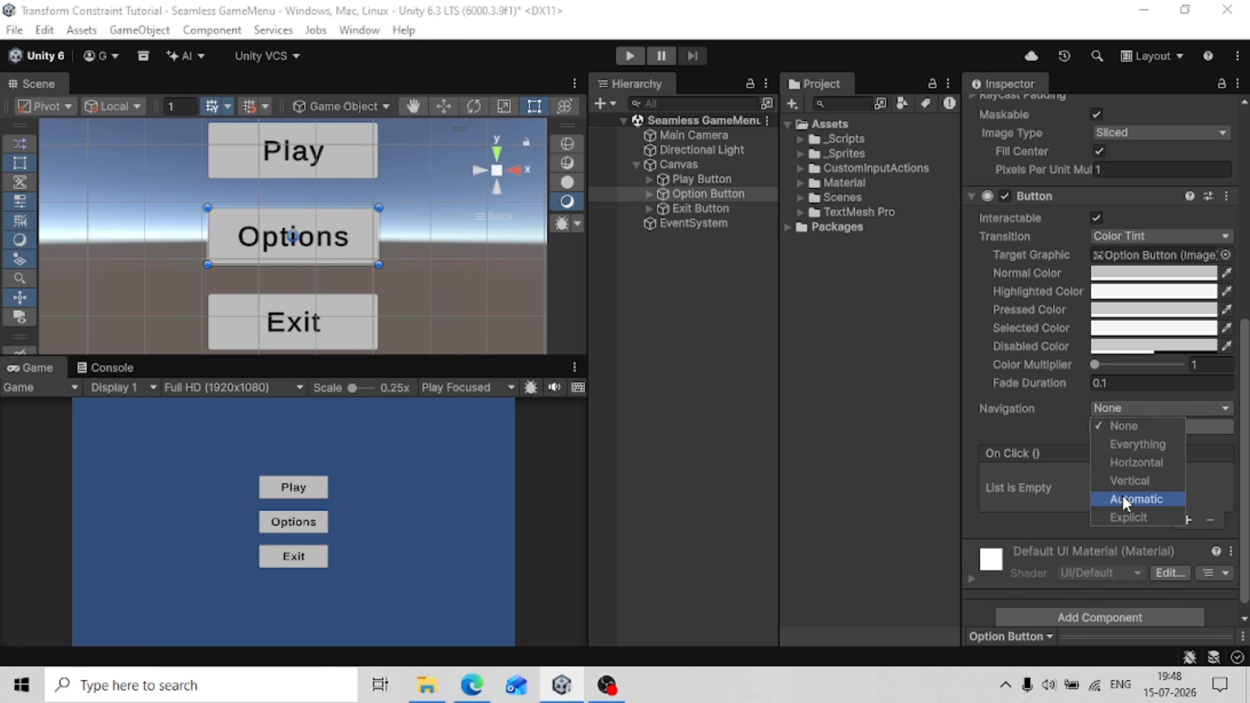
left_click(1119, 517)
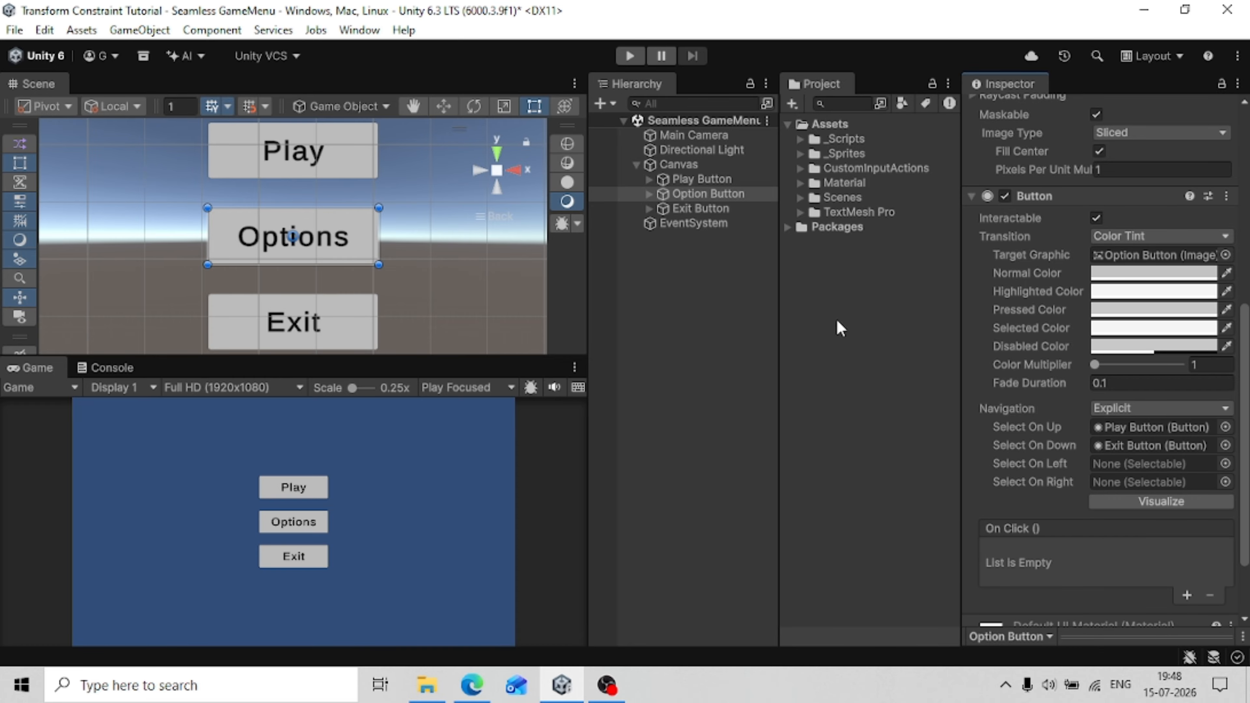
left_click_drag(705, 193, 1121, 430)
left_click_drag(688, 206, 1133, 446)
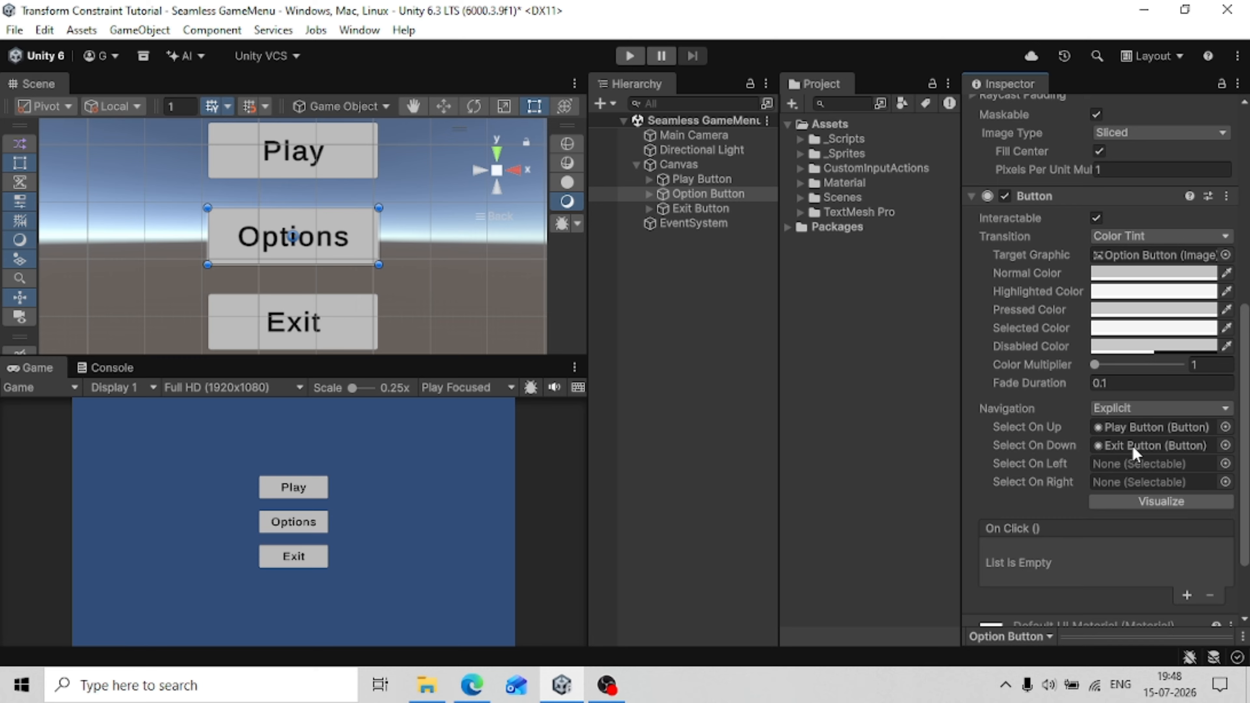
Set the Exit Button's navigation to Explicit with the Option Button as its Select On Up target
left_click(681, 207)
left_click(1203, 414)
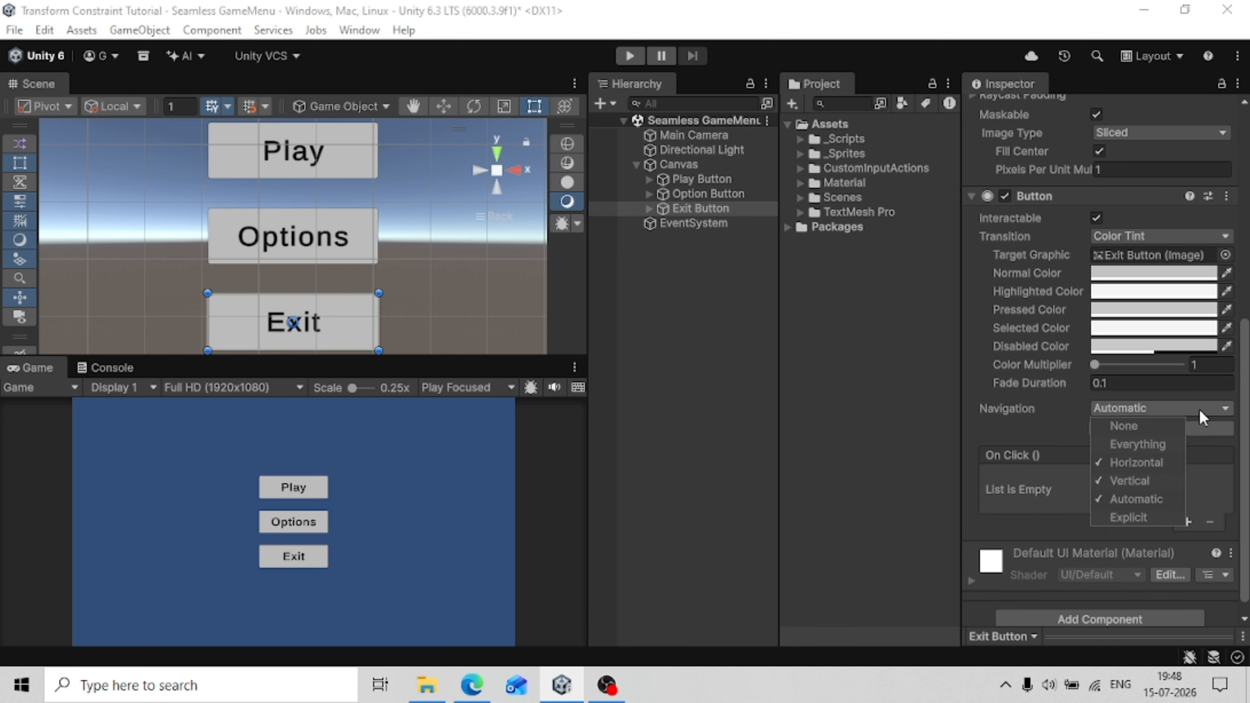
left_click(1163, 432)
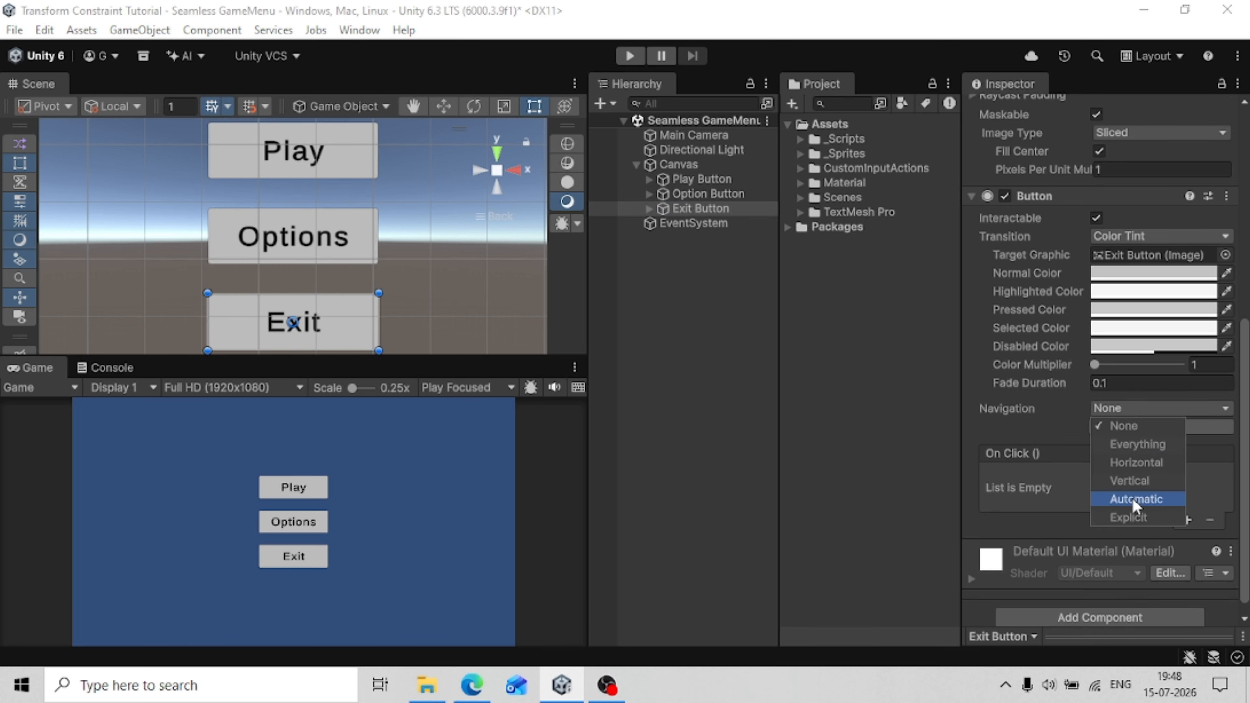
left_click(1132, 517)
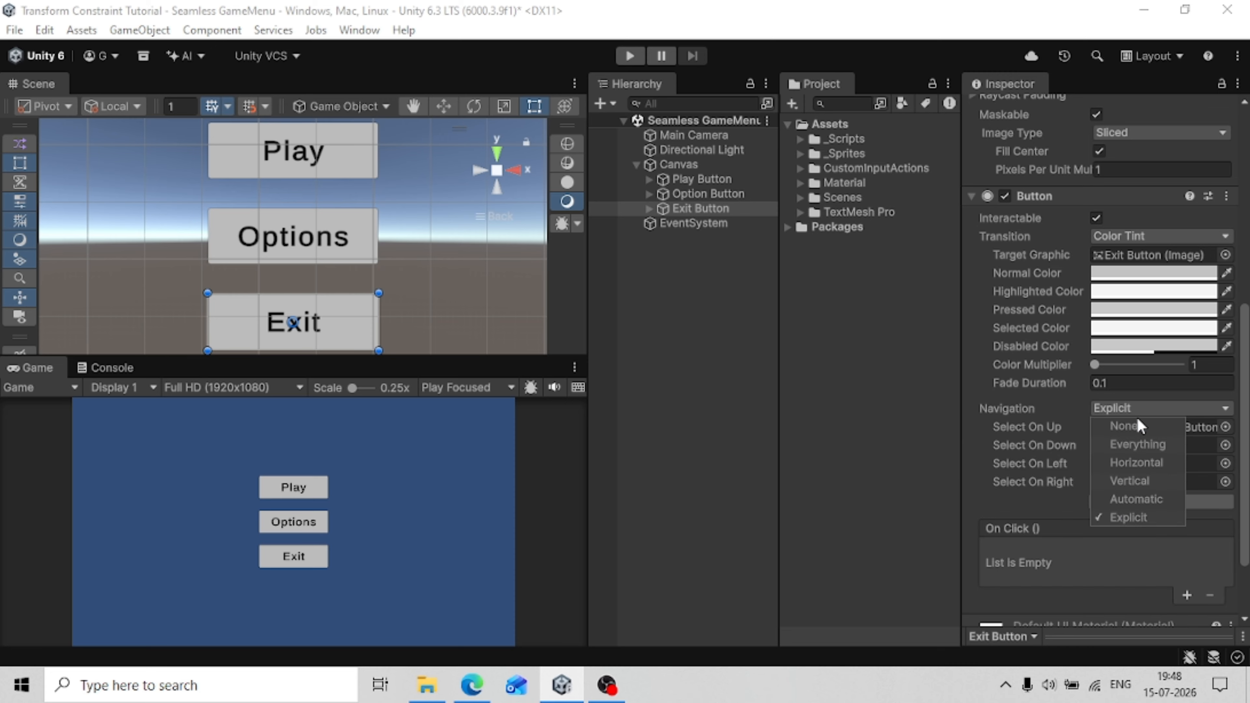
left_click(1029, 424)
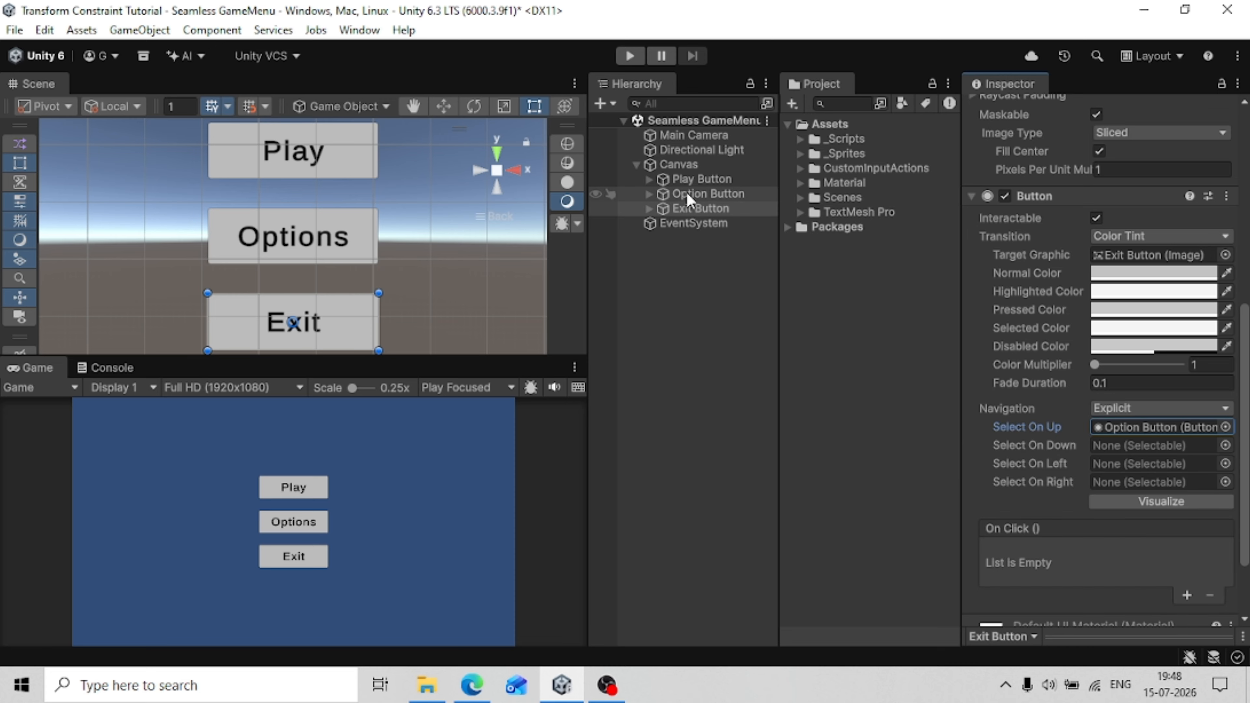
left_click_drag(686, 192, 1063, 428)
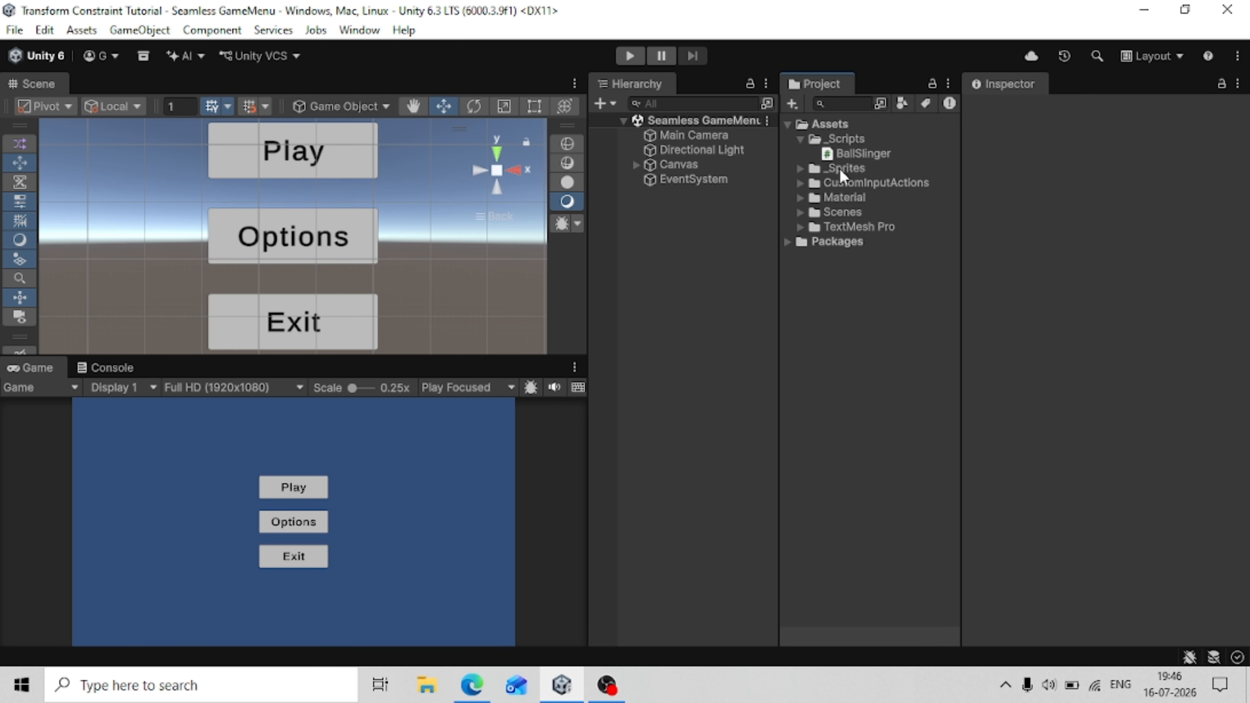
Create a MonoBehaviour script named UIButtonVisuals in the _Scripts folder
left_click(862, 138)
right_click(860, 139)
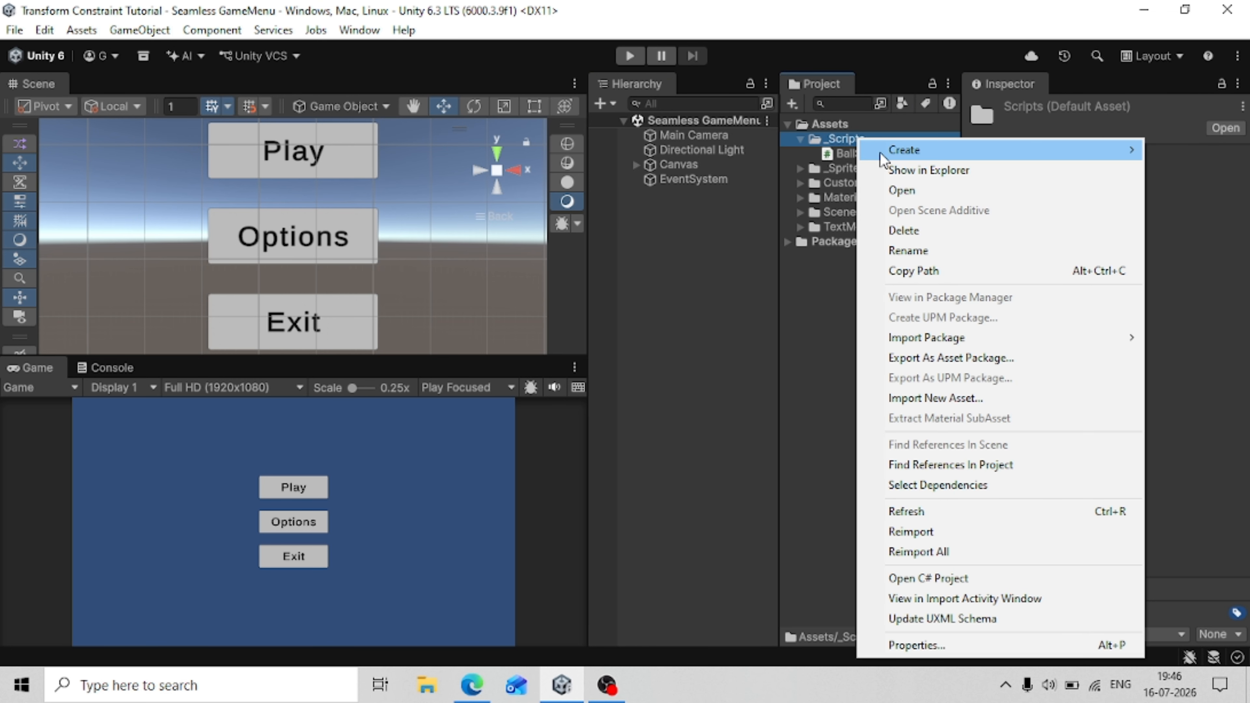
mouse_move(893, 160)
left_click(802, 190)
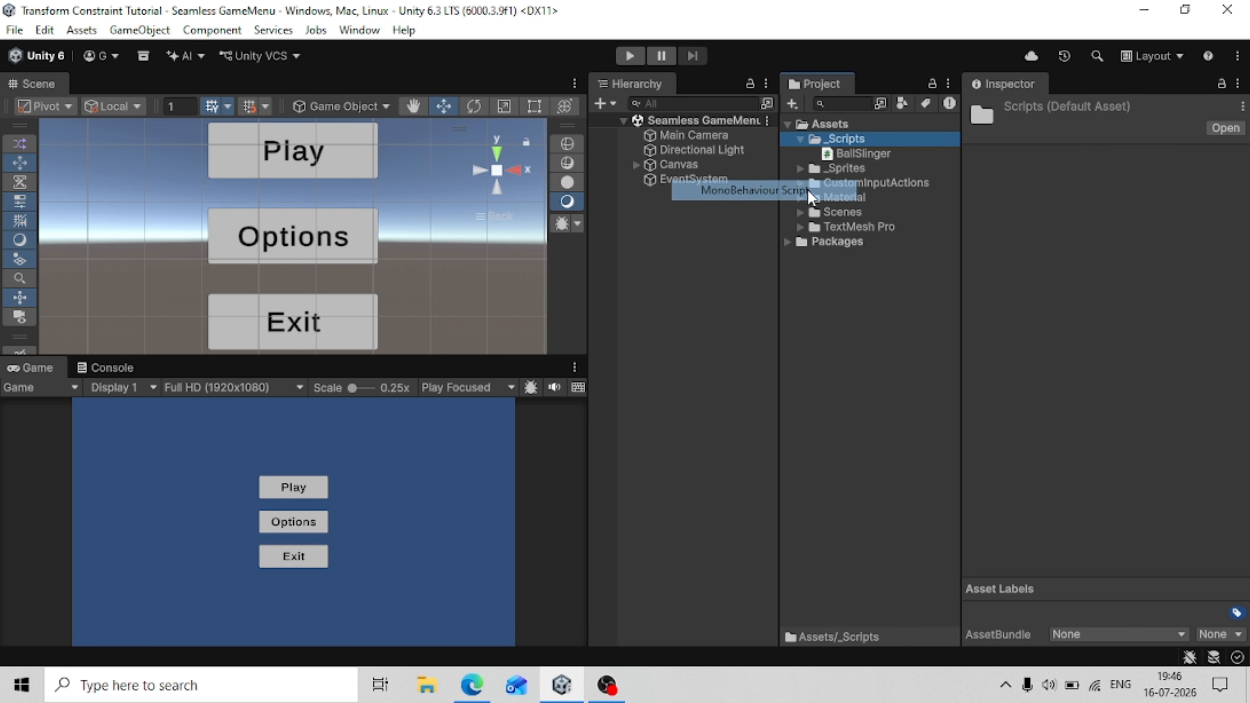
type("UIButtonVisuals")
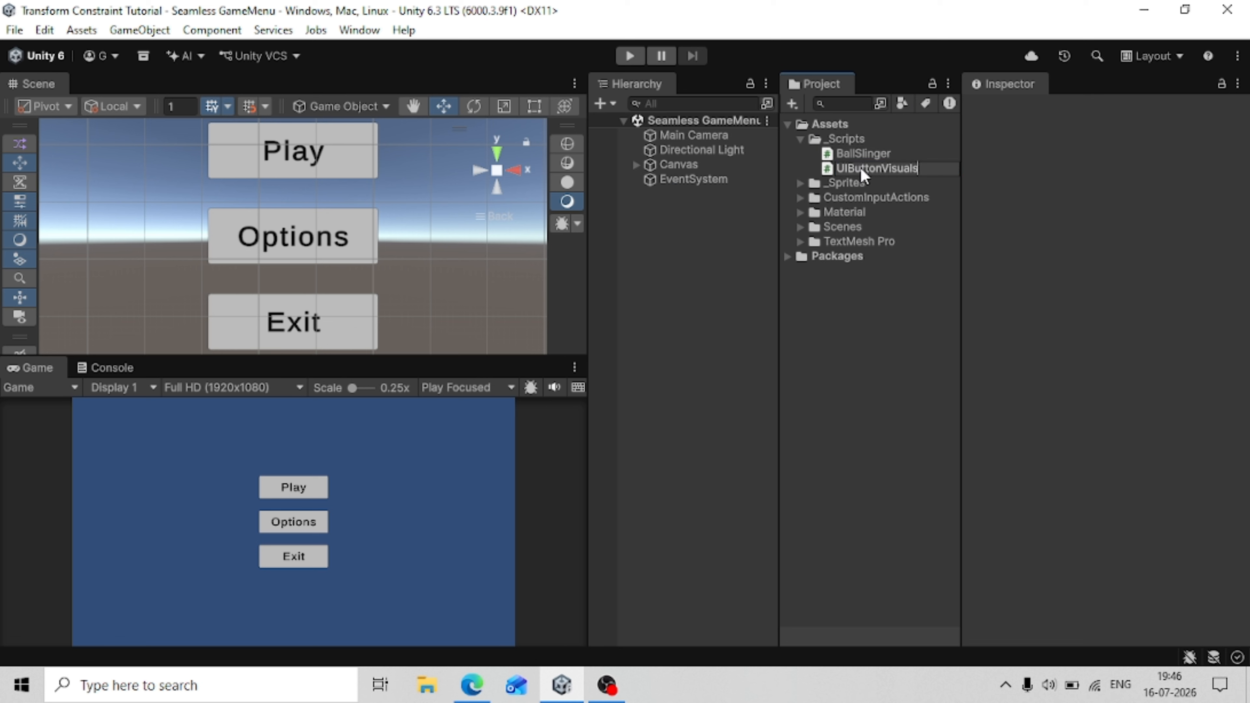
key("Return")
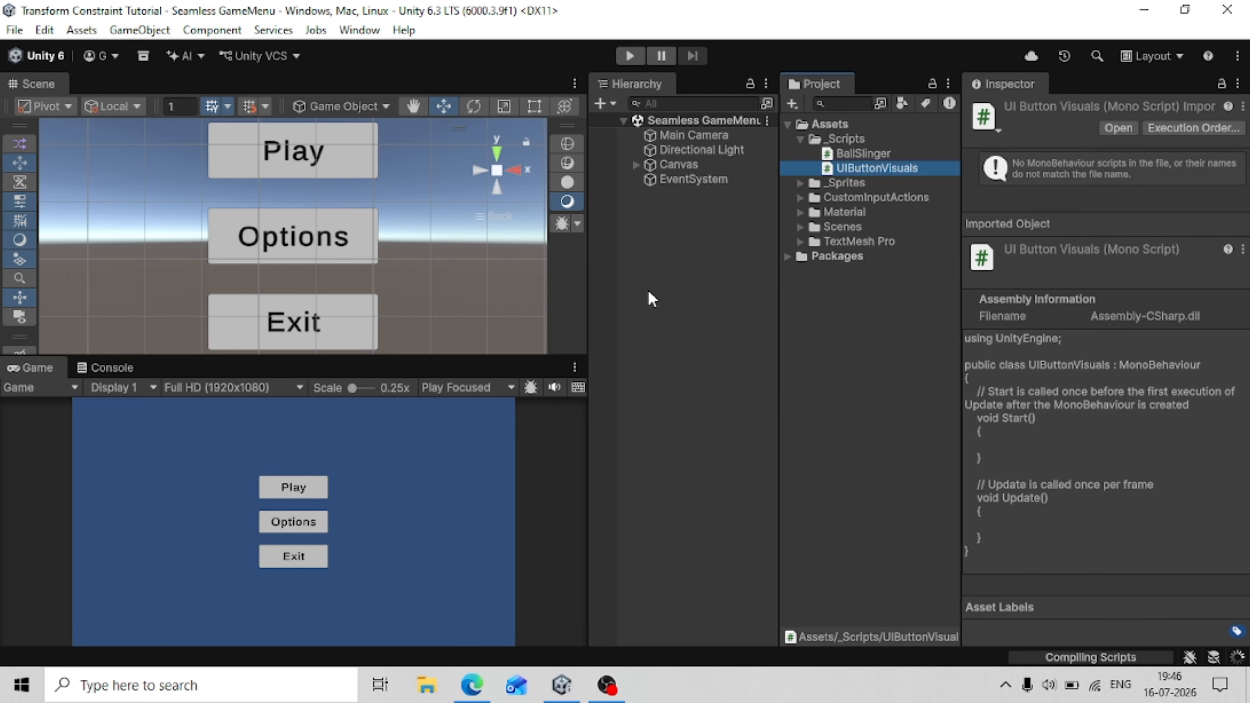
Import the full DOTween (HOTween v2) package from My Assets in the Package Manager and open the DOTween Utility Panel
left_click(359, 30)
left_click(689, 262)
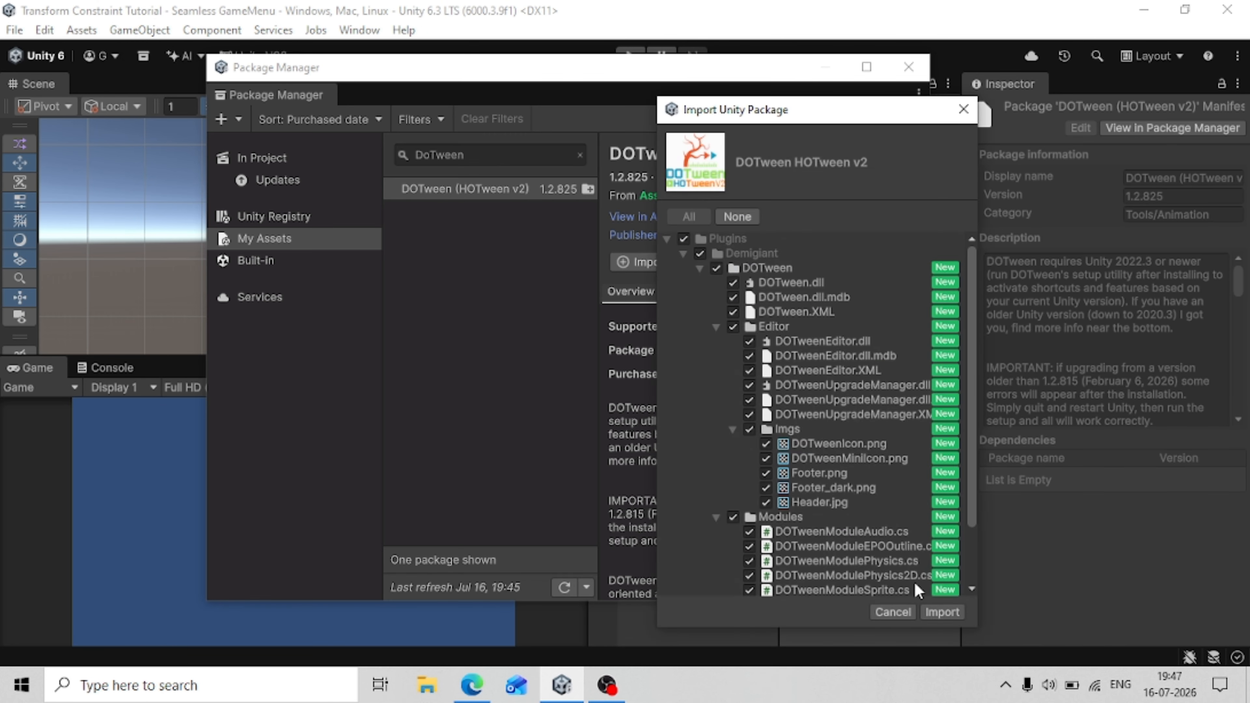
left_click(941, 611)
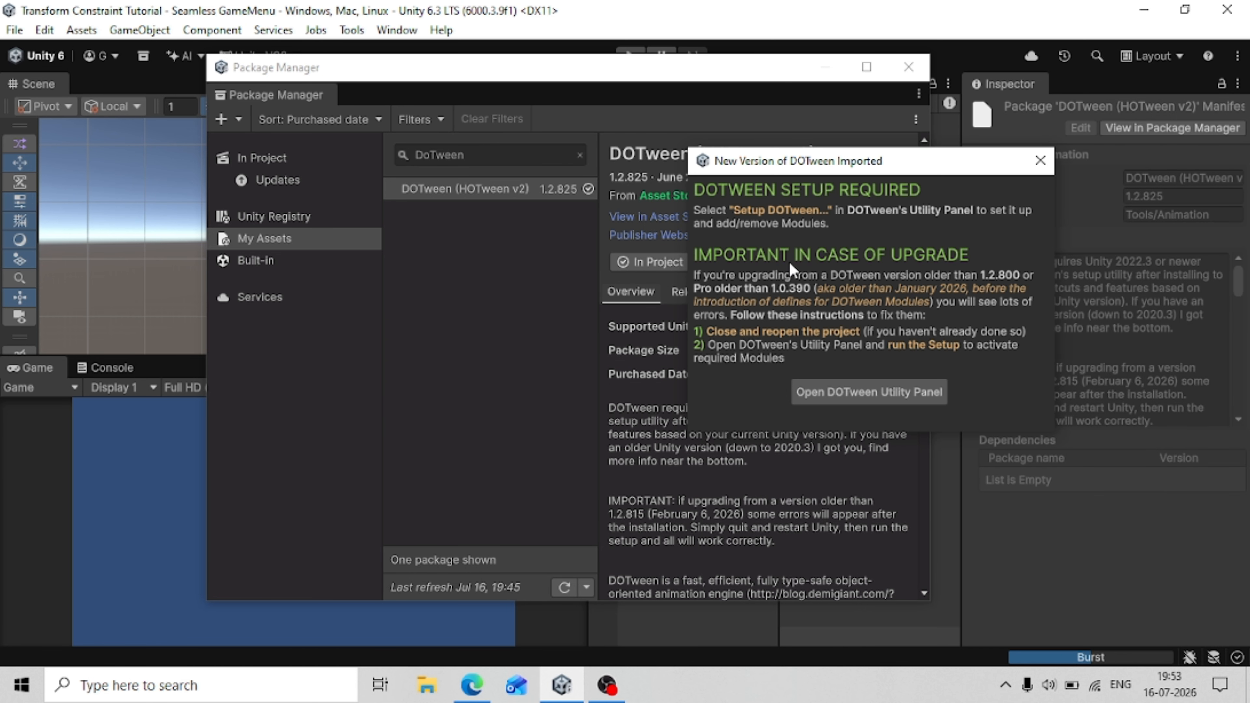
left_click(868, 391)
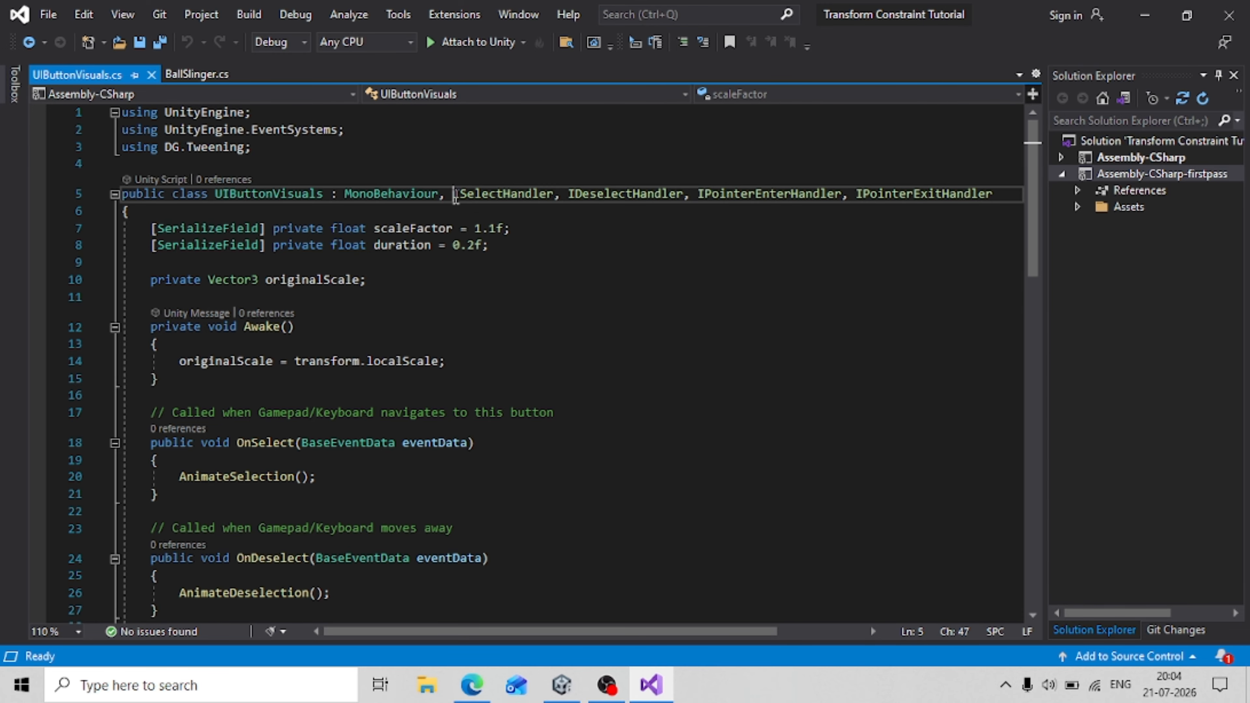
Examine the four event handler interfaces, from ISelectHandler to IPointerExitHandler, in the UIButtonVisuals class declaration
left_click_drag(451, 194, 553, 189)
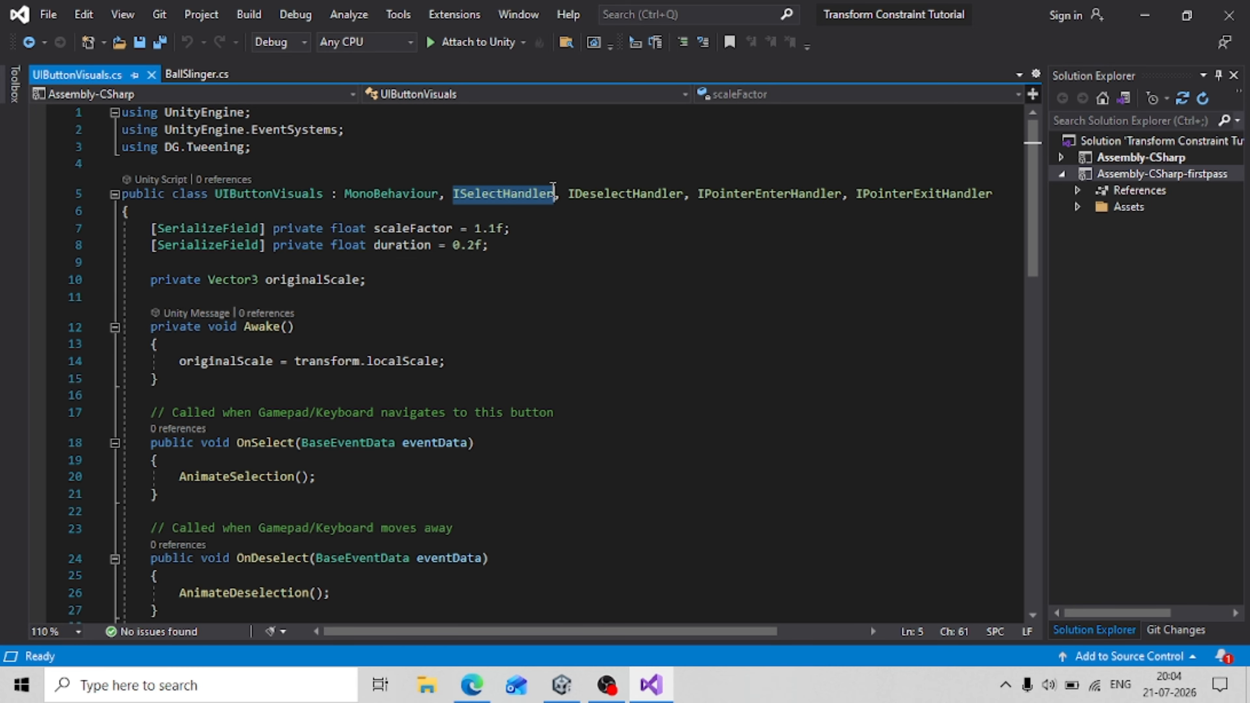
double_click(615, 195)
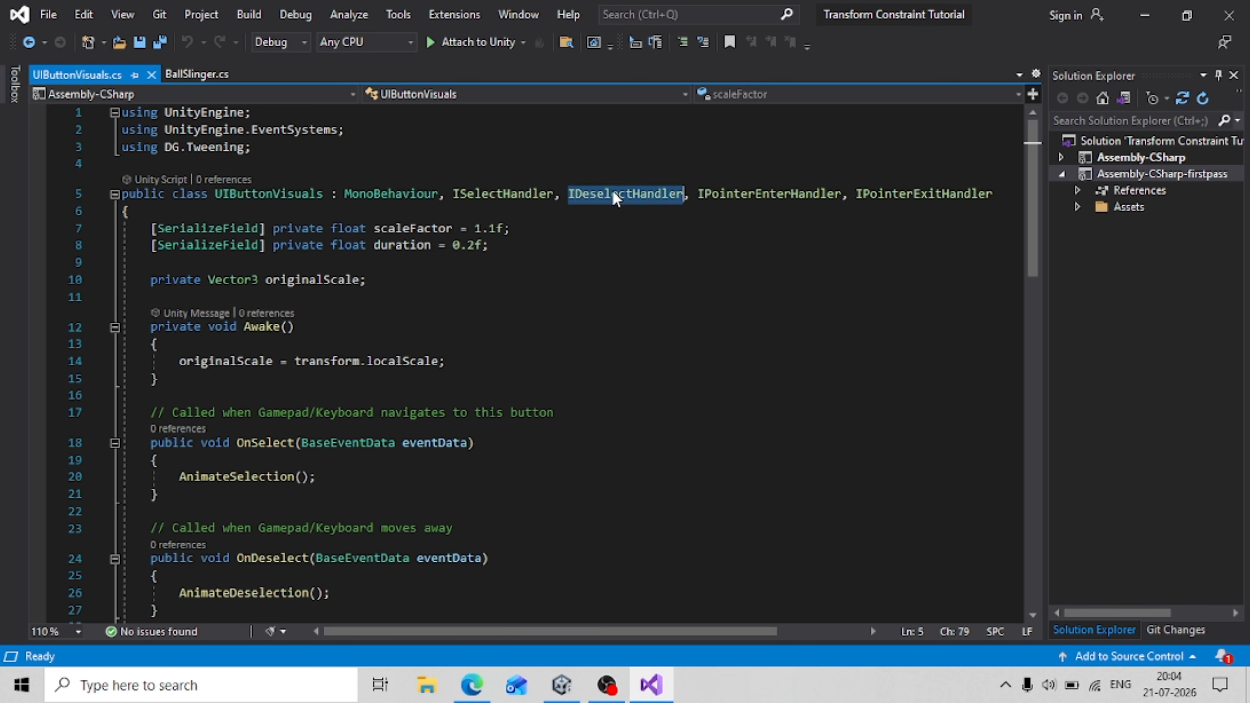
double_click(739, 194)
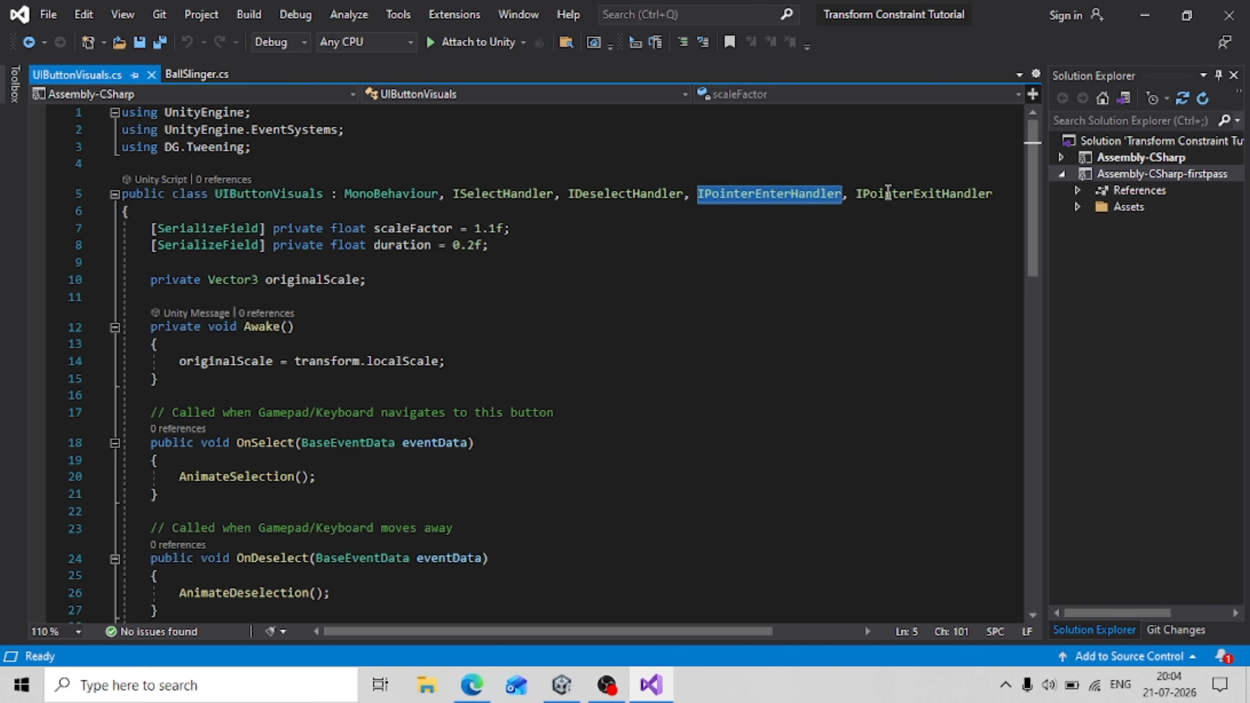
left_click(890, 194)
double_click(891, 194)
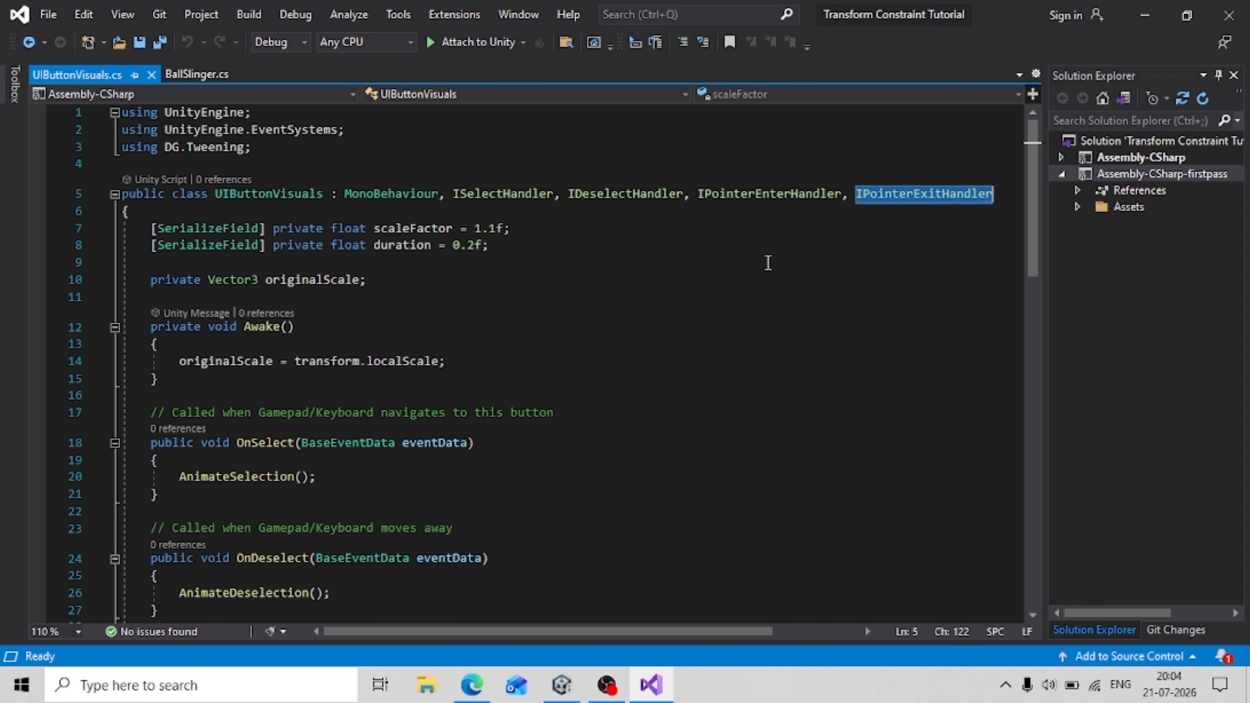
Review the OnSelect, OnDeselect, OnPointerEnter and OnPointerExit methods in the UIButtonVisuals script
scroll(739, 302, "down", 2)
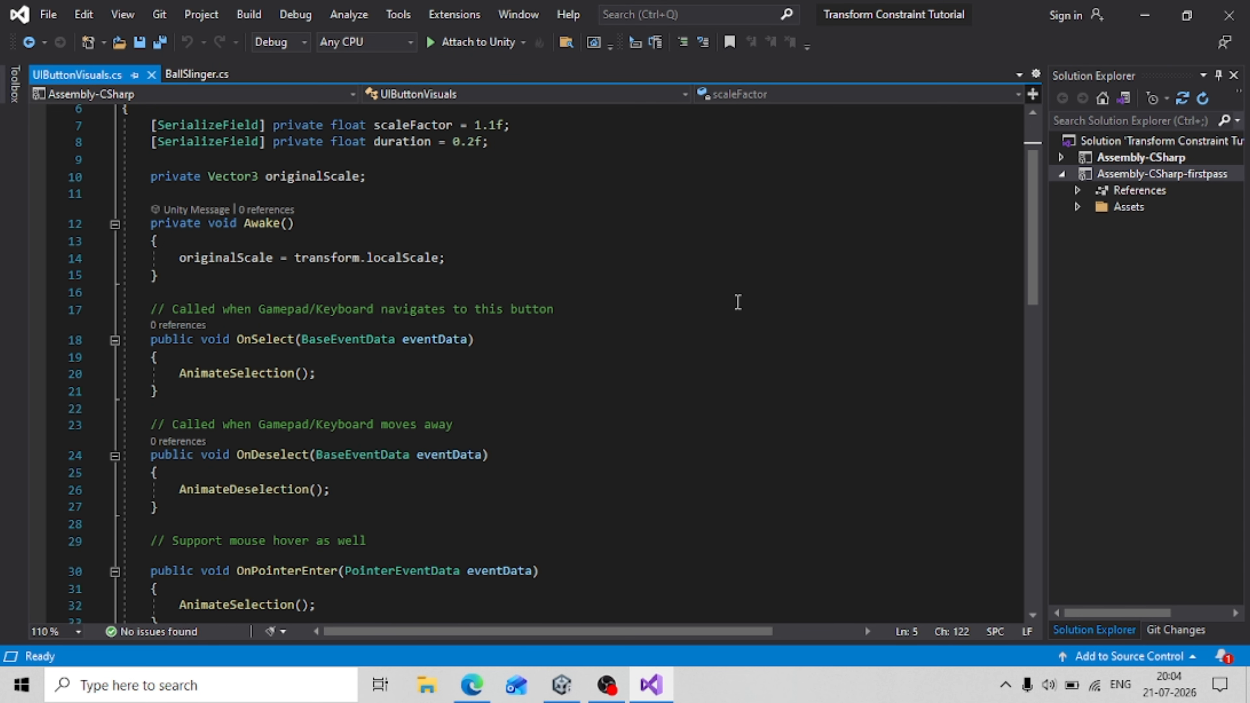
double_click(267, 339)
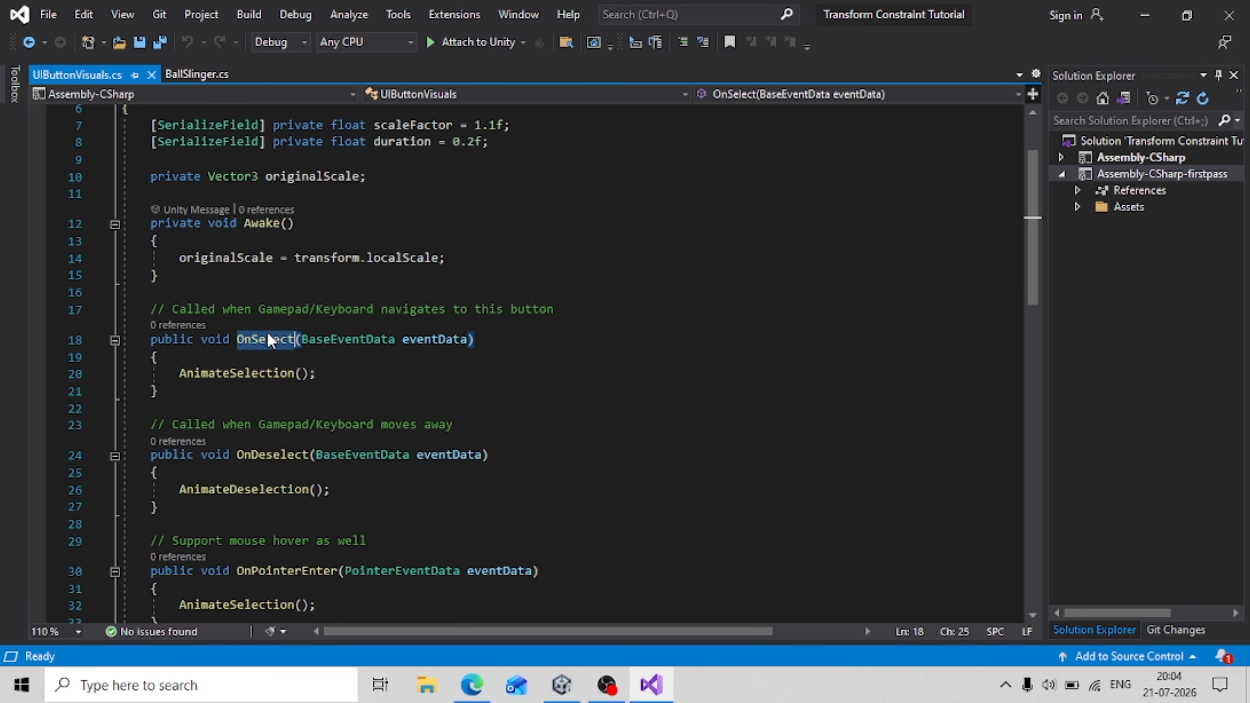
double_click(271, 454)
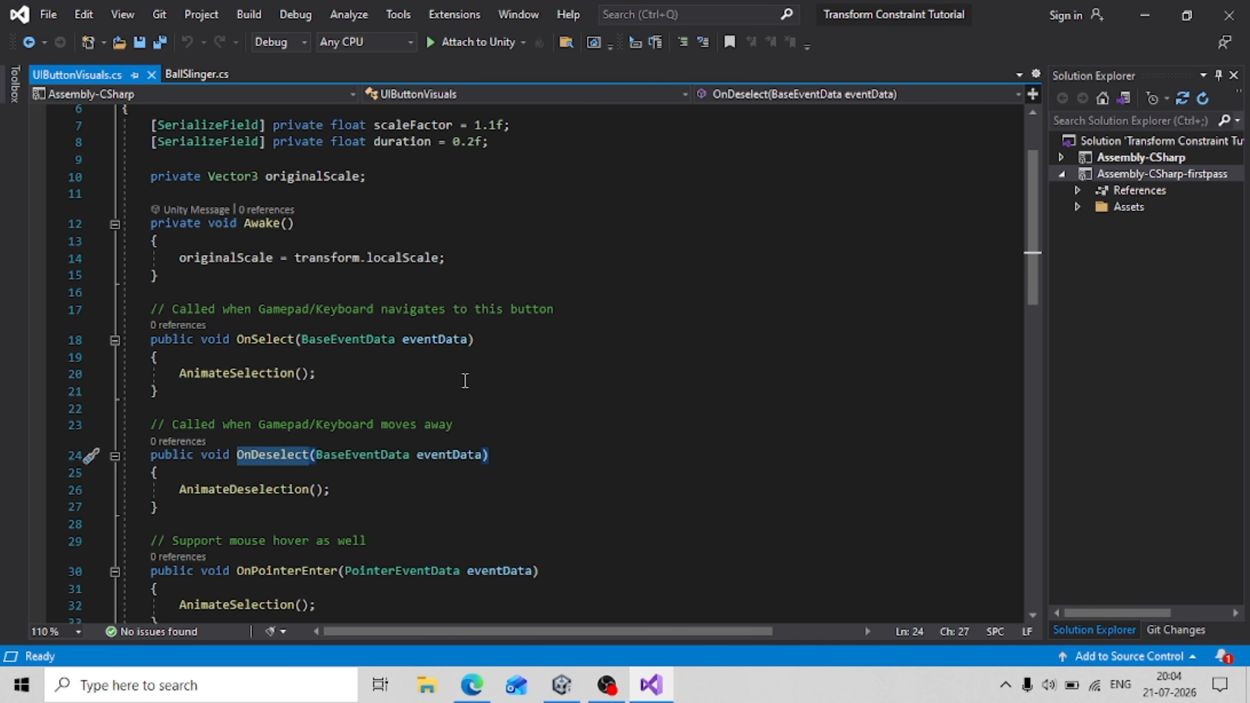
scroll(465, 381, "down", 2)
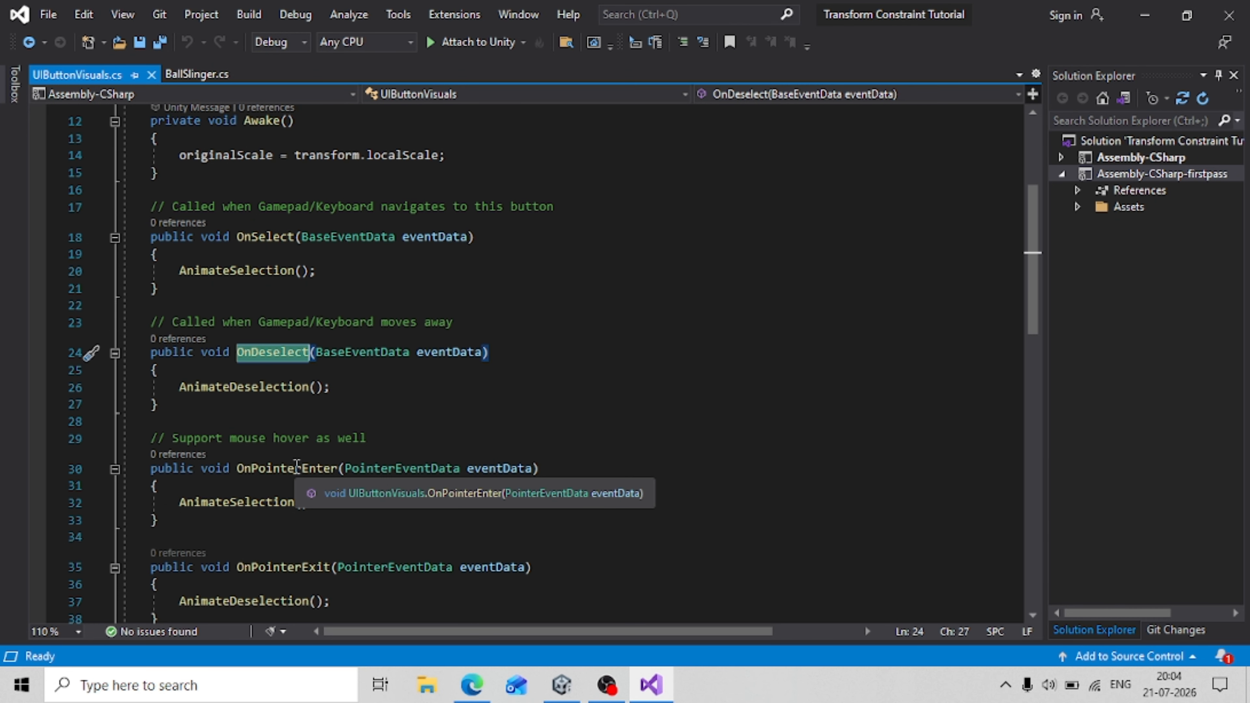
double_click(311, 469)
scroll(348, 465, "down", 2)
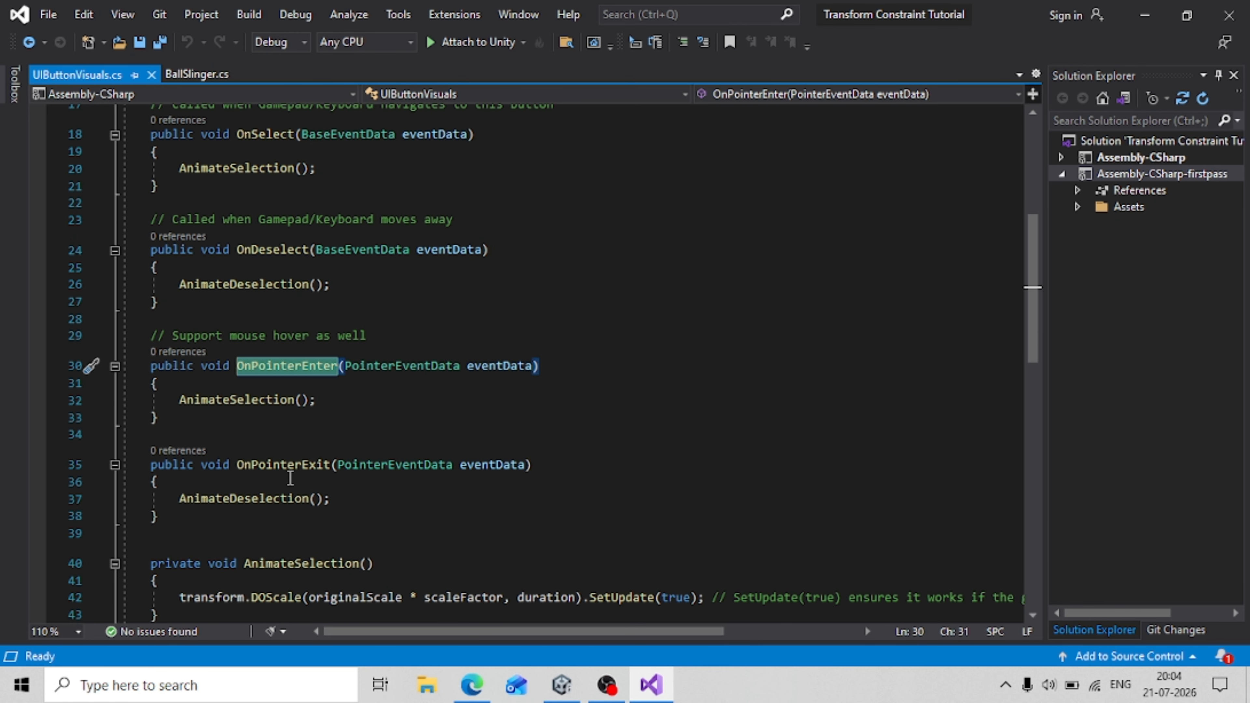
double_click(282, 465)
scroll(593, 455, "down", 2)
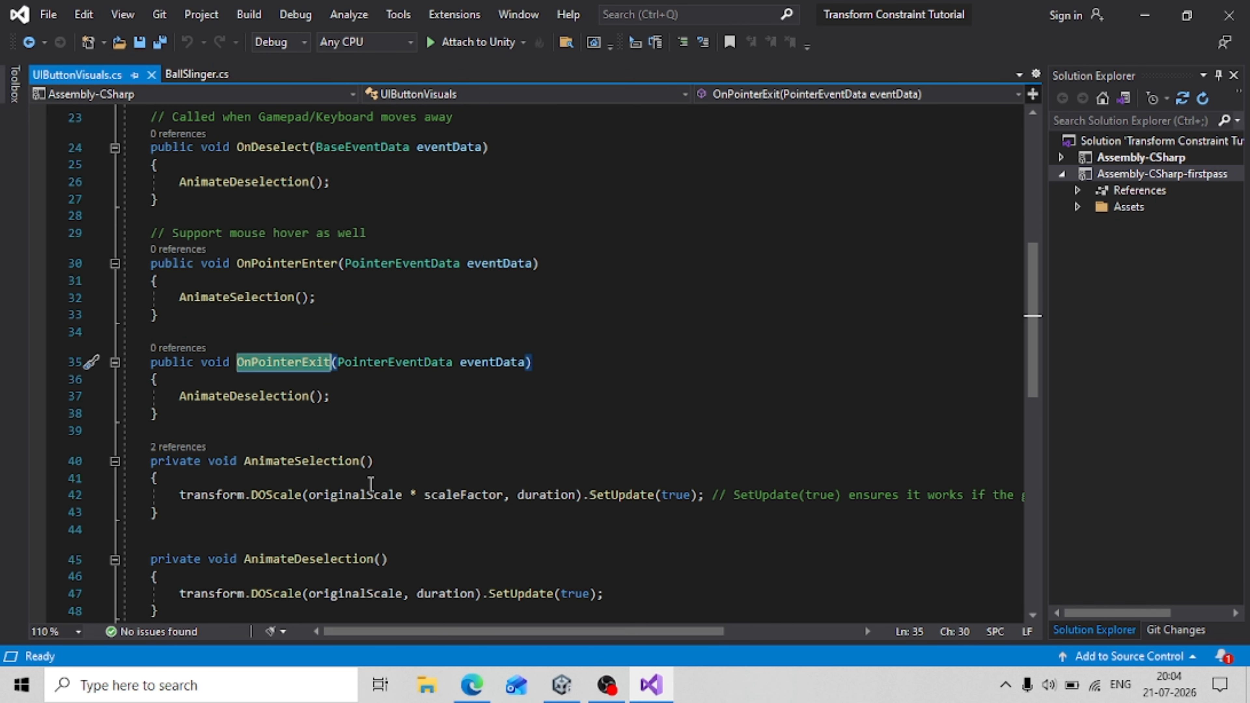
Review the AnimateSelection, AnimateDeselection and OnDisable methods of the UIButtonVisuals script
left_click(321, 465)
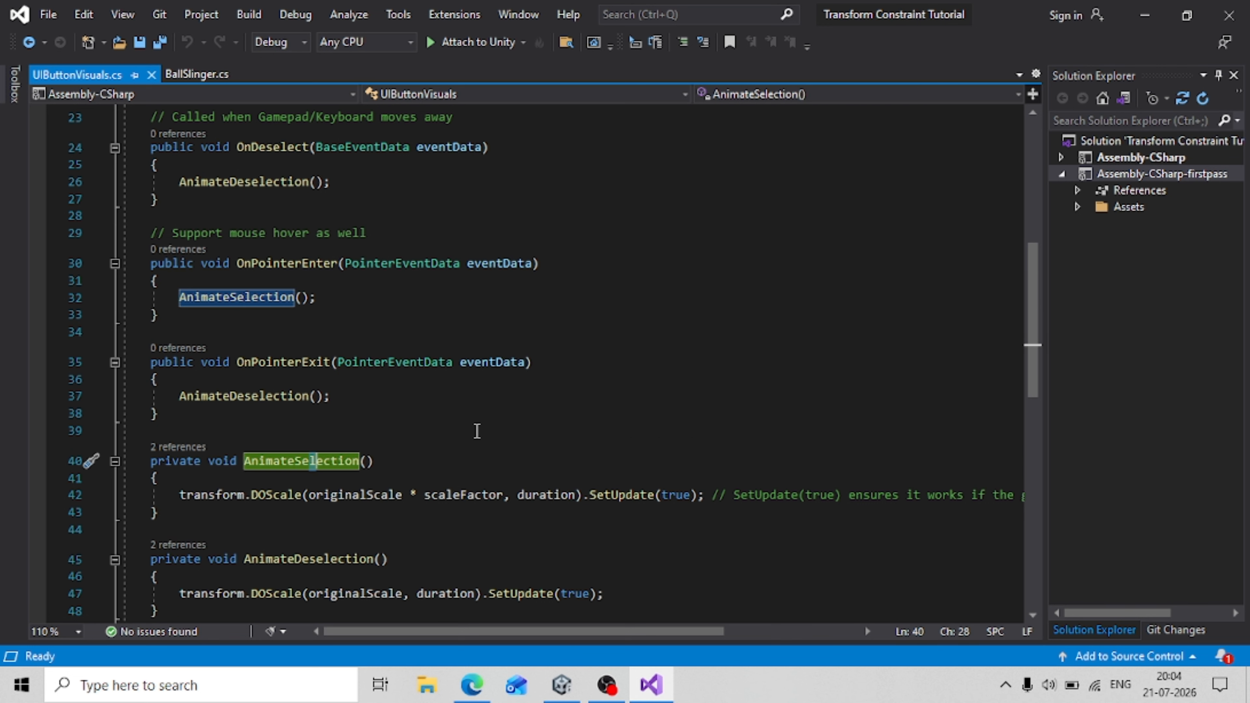
scroll(476, 431, "down", 1)
left_click(312, 513)
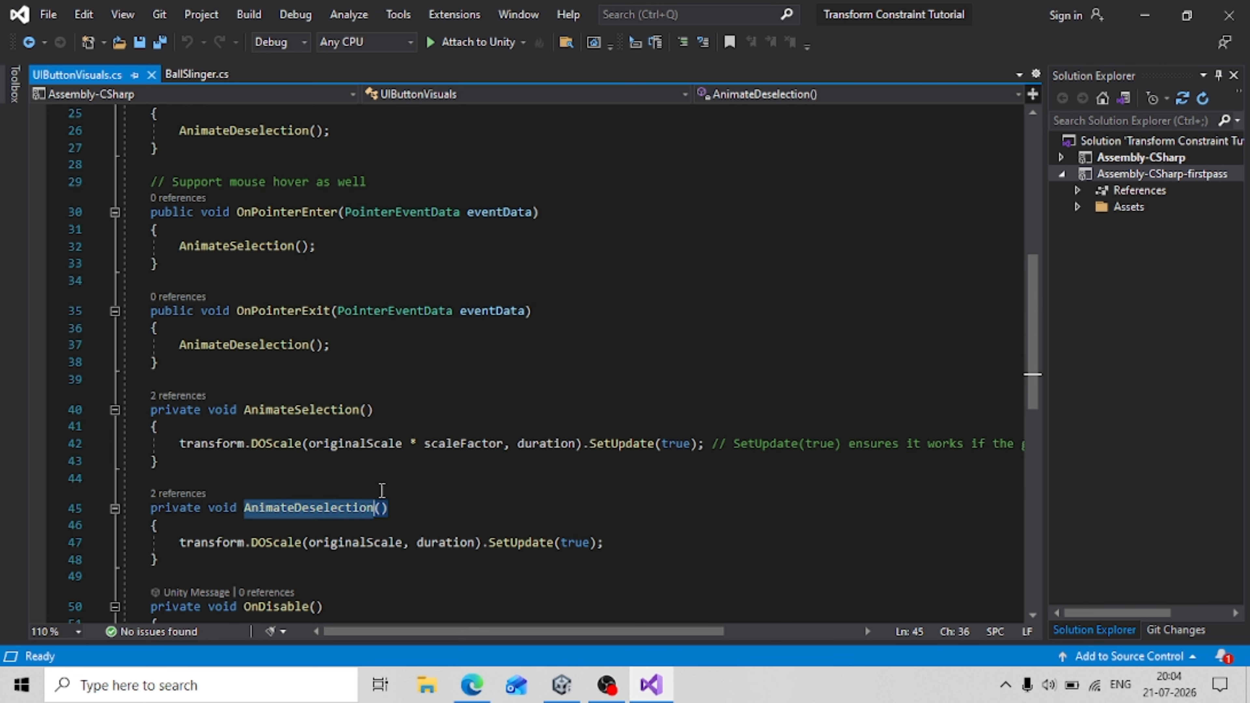
scroll(381, 490, "down", 1)
left_click(281, 569)
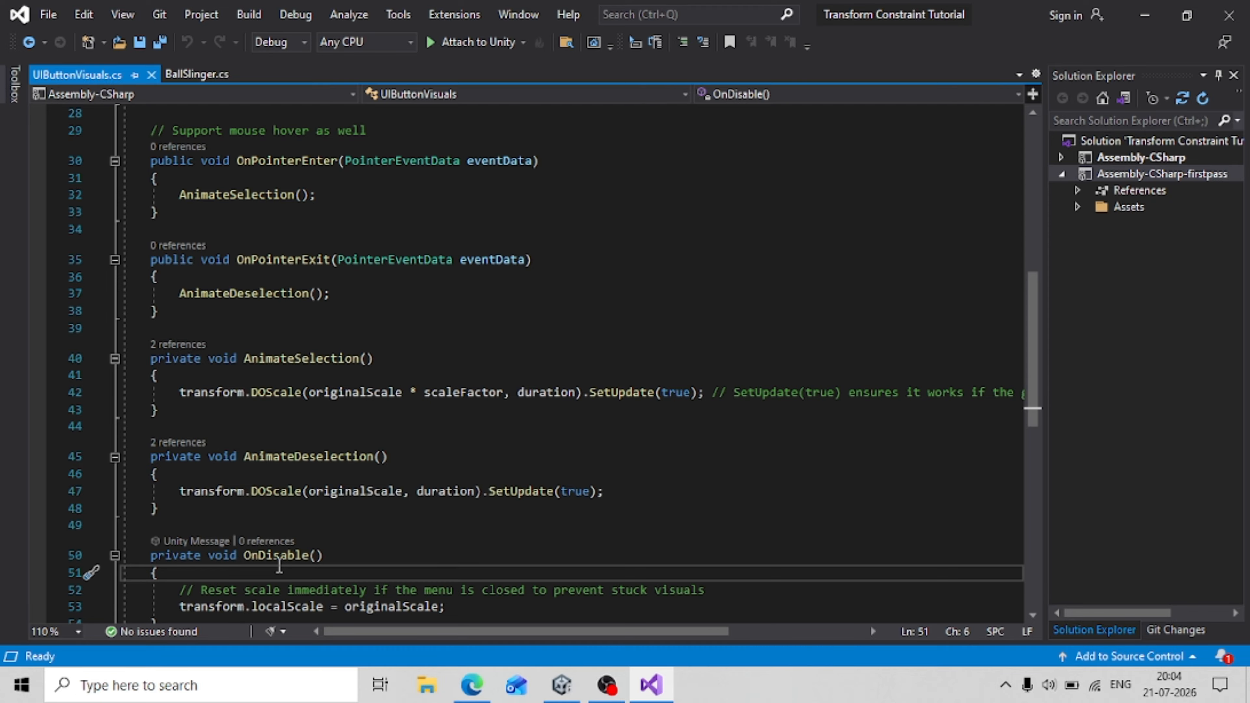
left_click(291, 556)
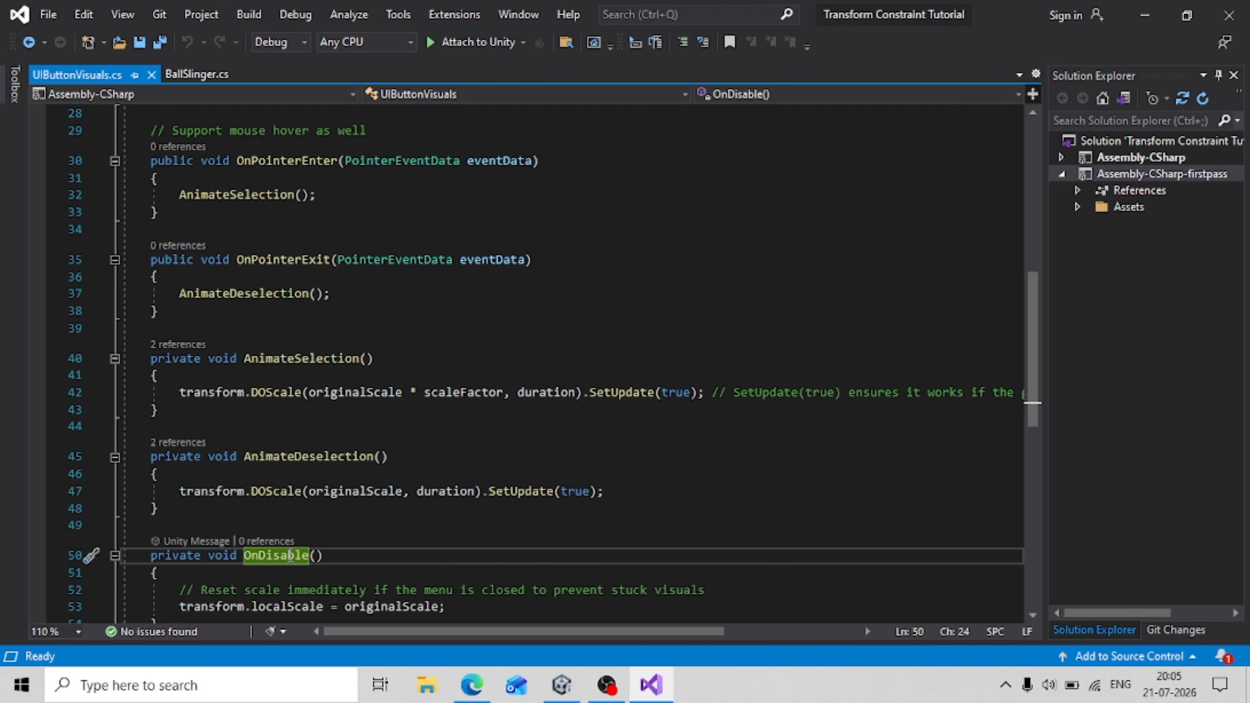
key("End")
scroll(402, 536, "down", 2)
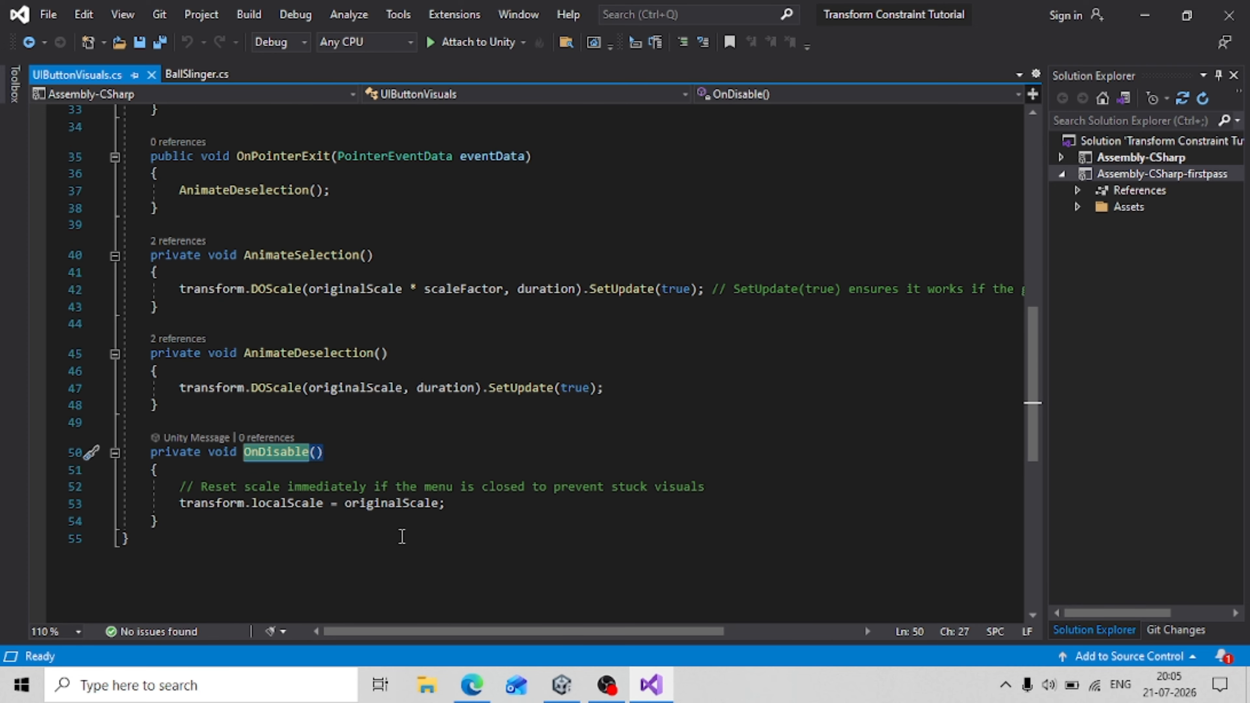
scroll(402, 537, "up", 11)
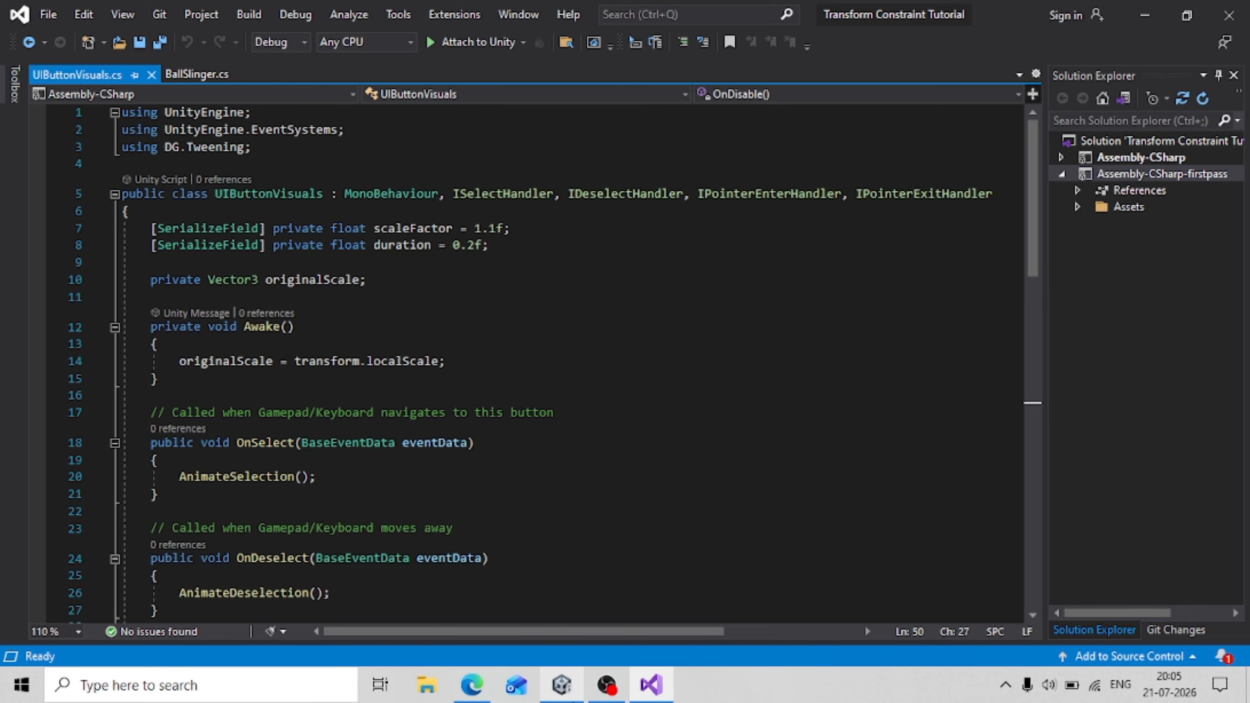
Switch to Unity and attach the UIButtonVisuals script to the Play Button under the Canvas
left_click(569, 699)
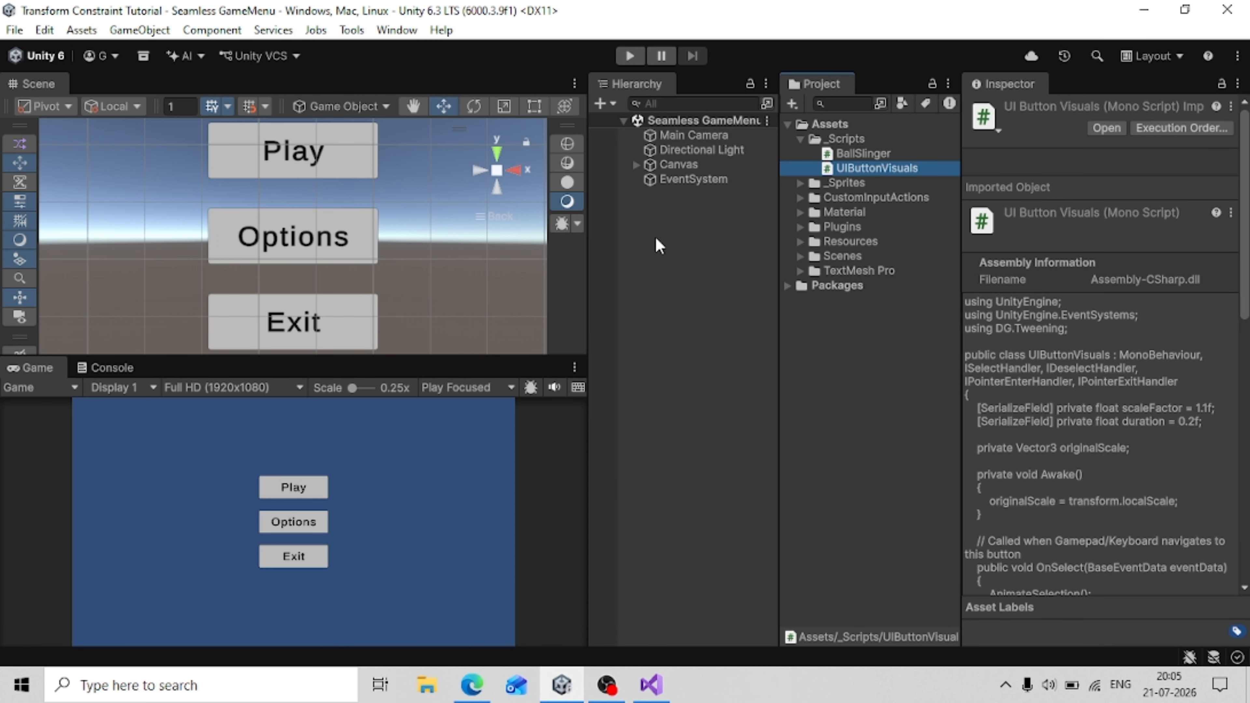
left_click(636, 164)
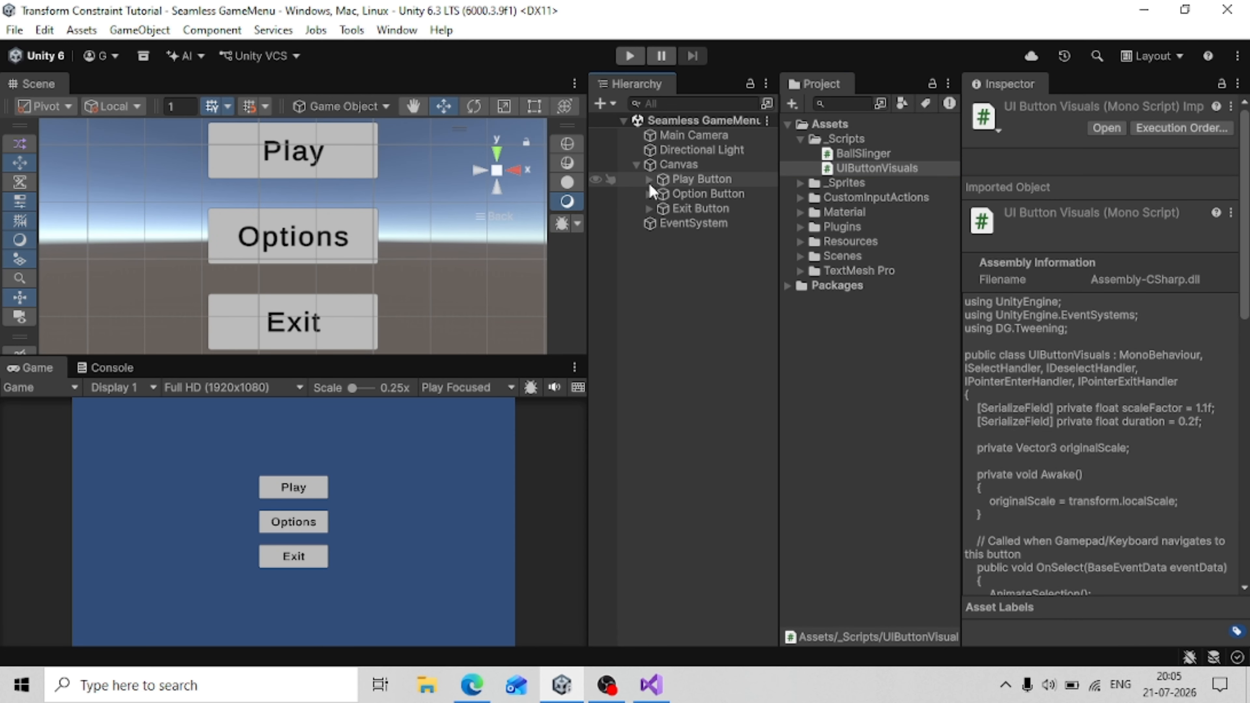
left_click(669, 178)
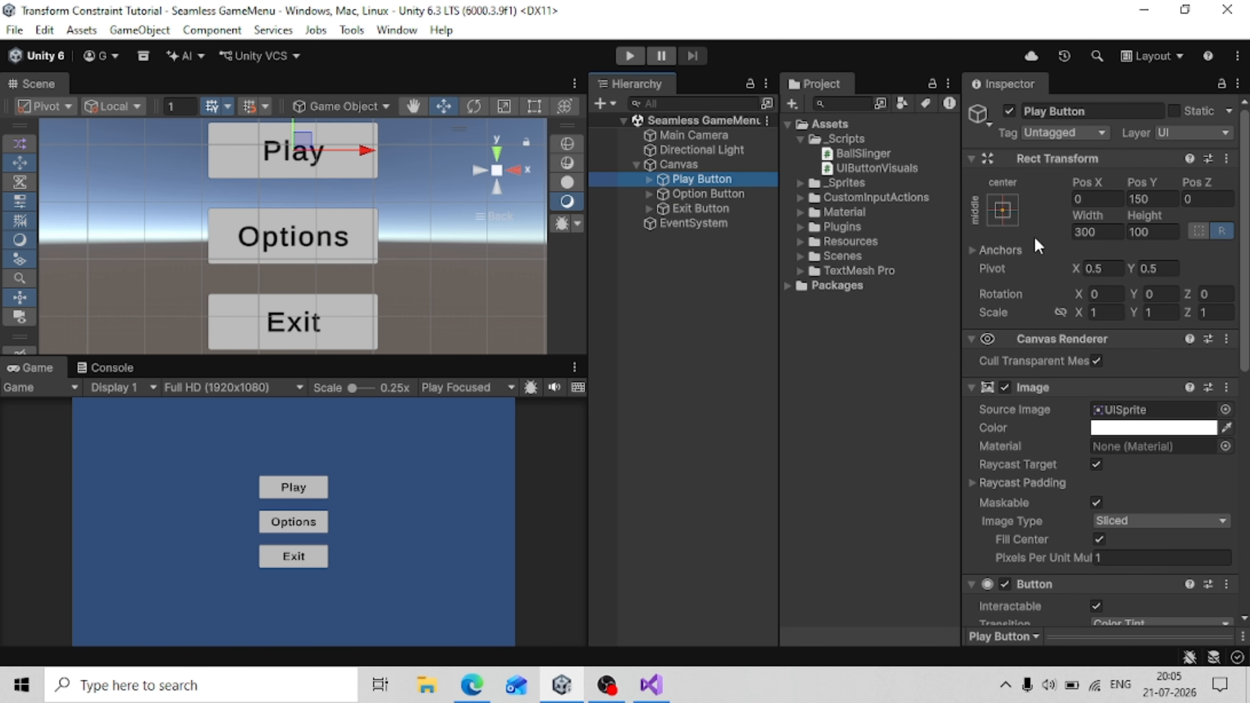
left_click(976, 393)
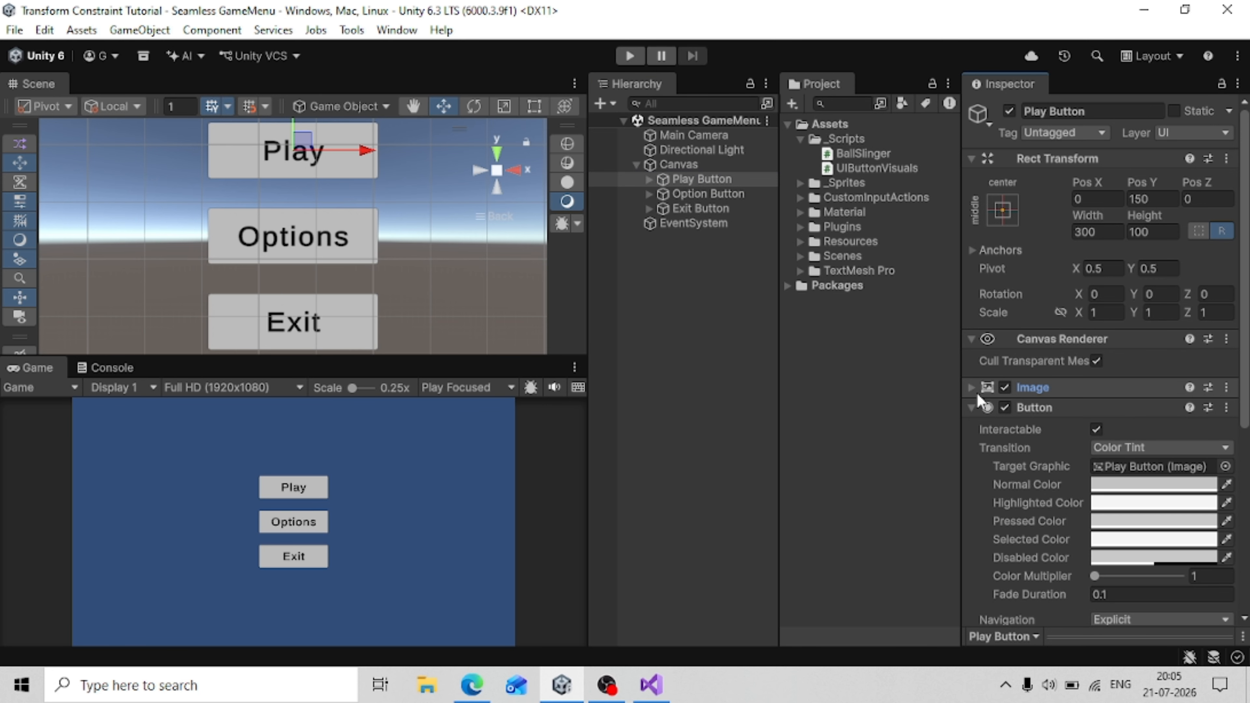
left_click(971, 407)
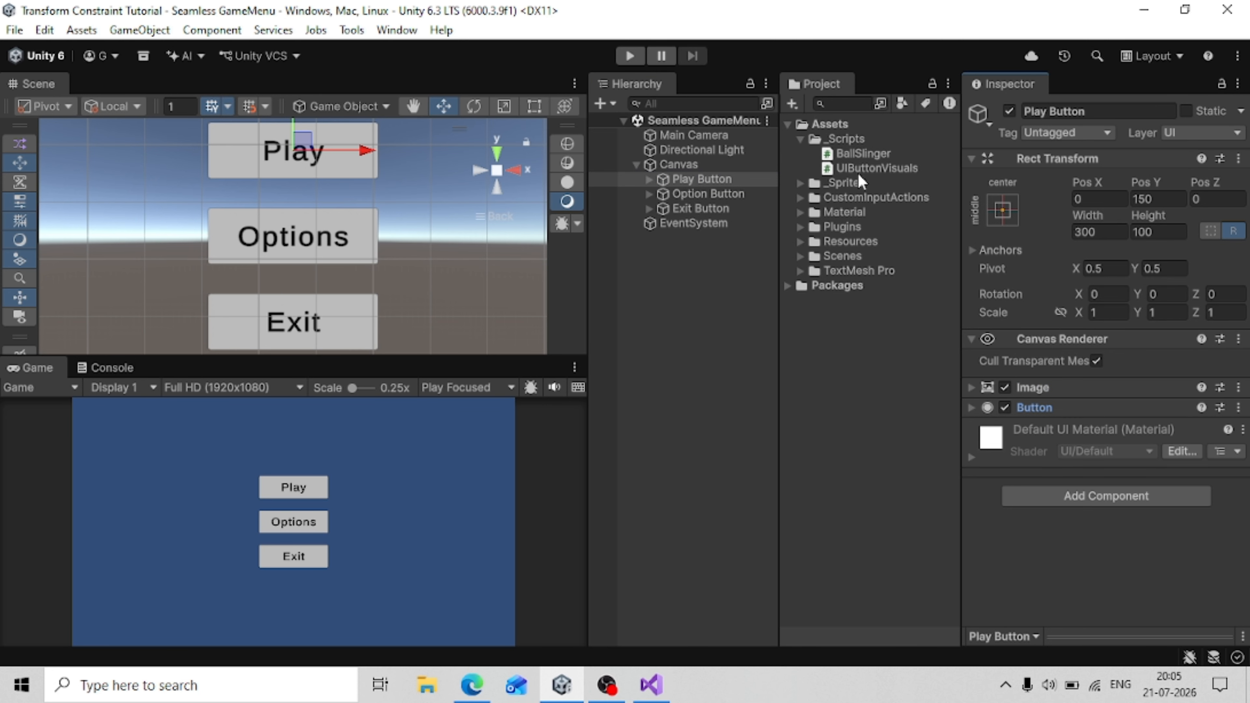
left_click_drag(861, 168, 1041, 578)
Attach the UIButtonVisuals script to the Option Button and the Exit Button
left_click(684, 195)
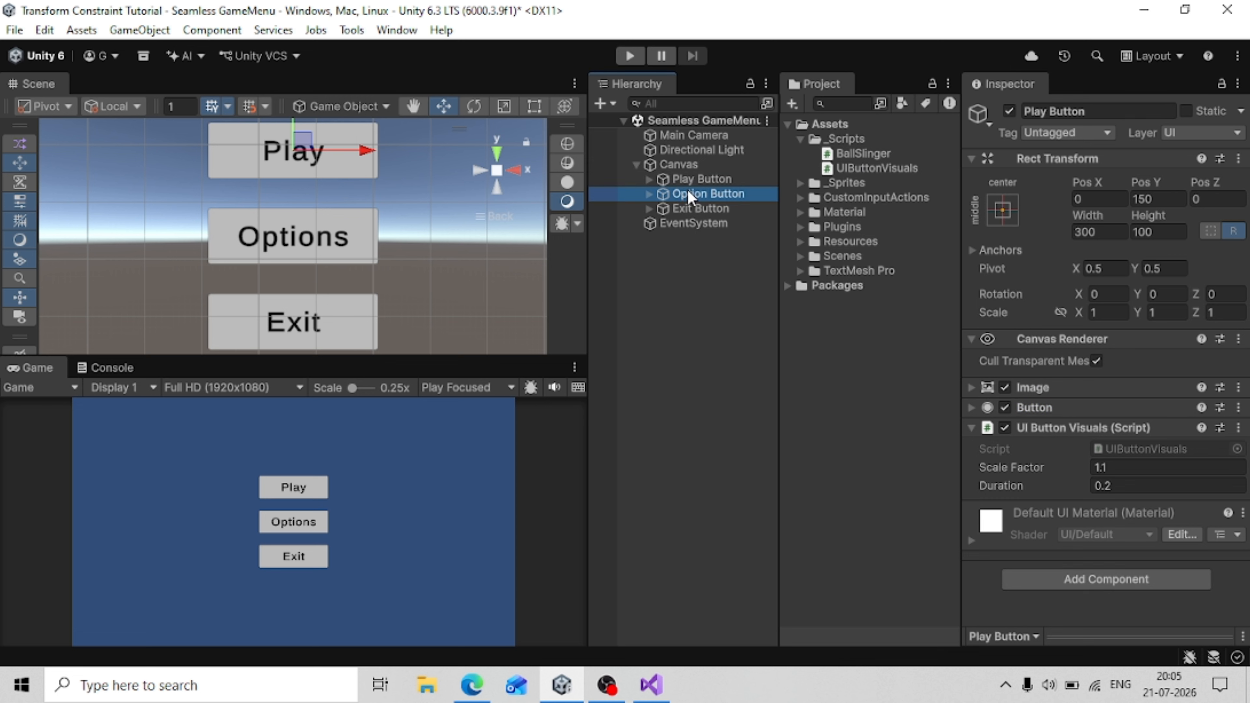
left_click_drag(877, 168, 1004, 542)
left_click(684, 208)
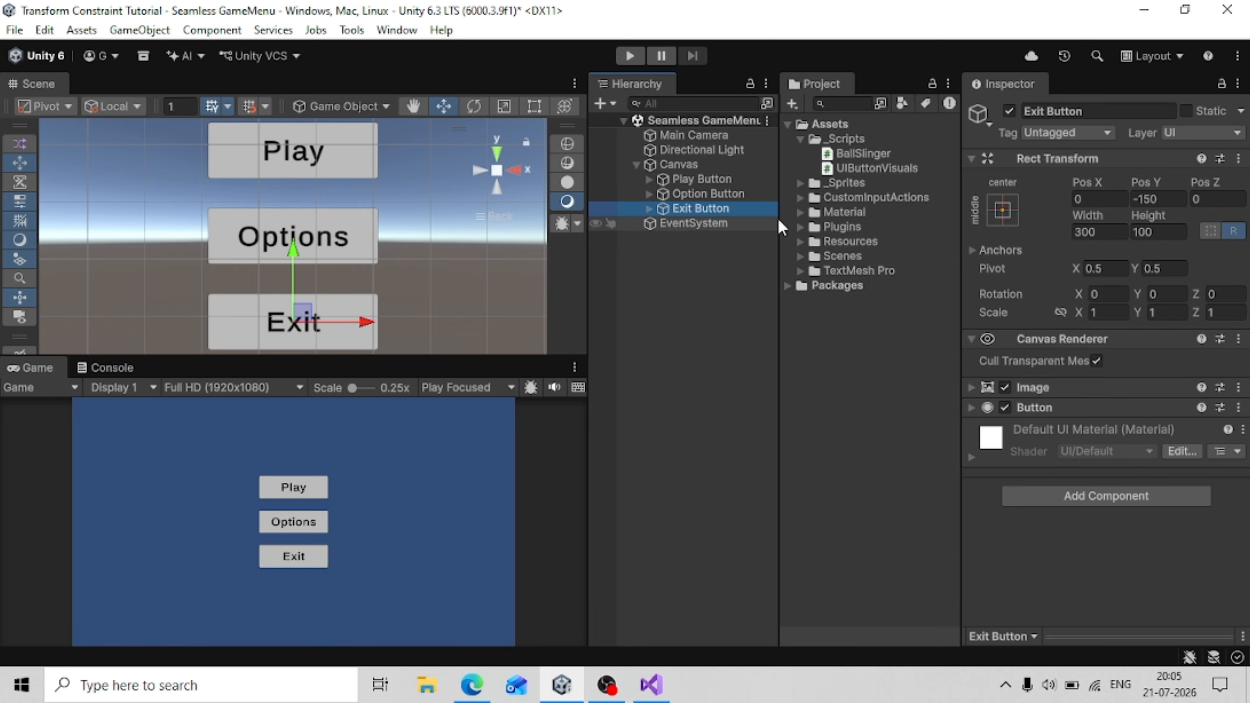
left_click_drag(872, 166, 991, 530)
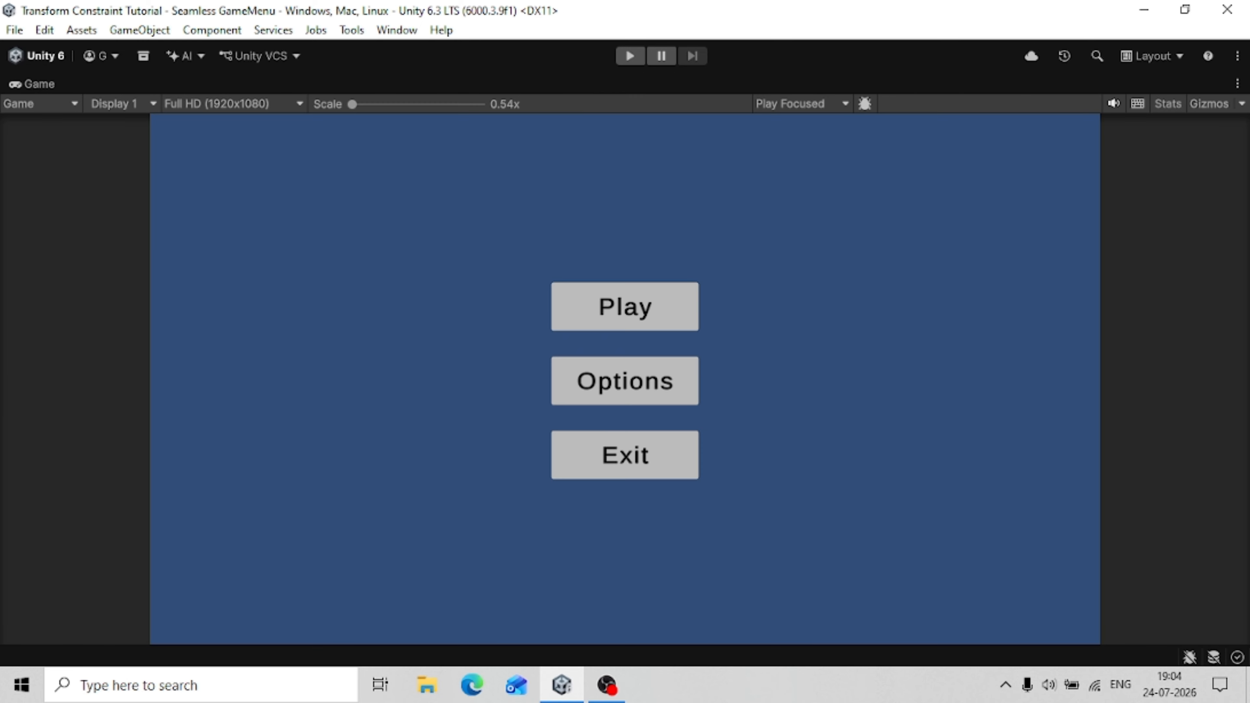
Test the menu in Play mode by moving the selection up and down repeatedly between the Play, Options and Exit buttons
key("Up")
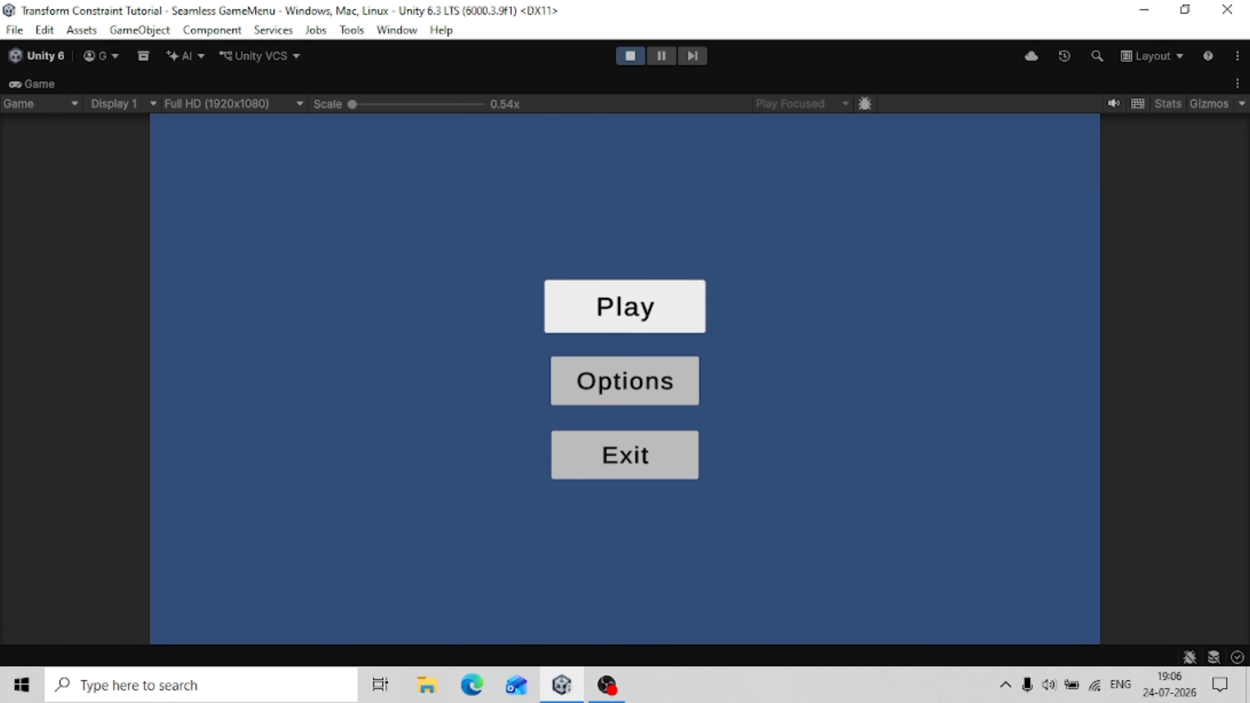
key("Down")
key("Down")
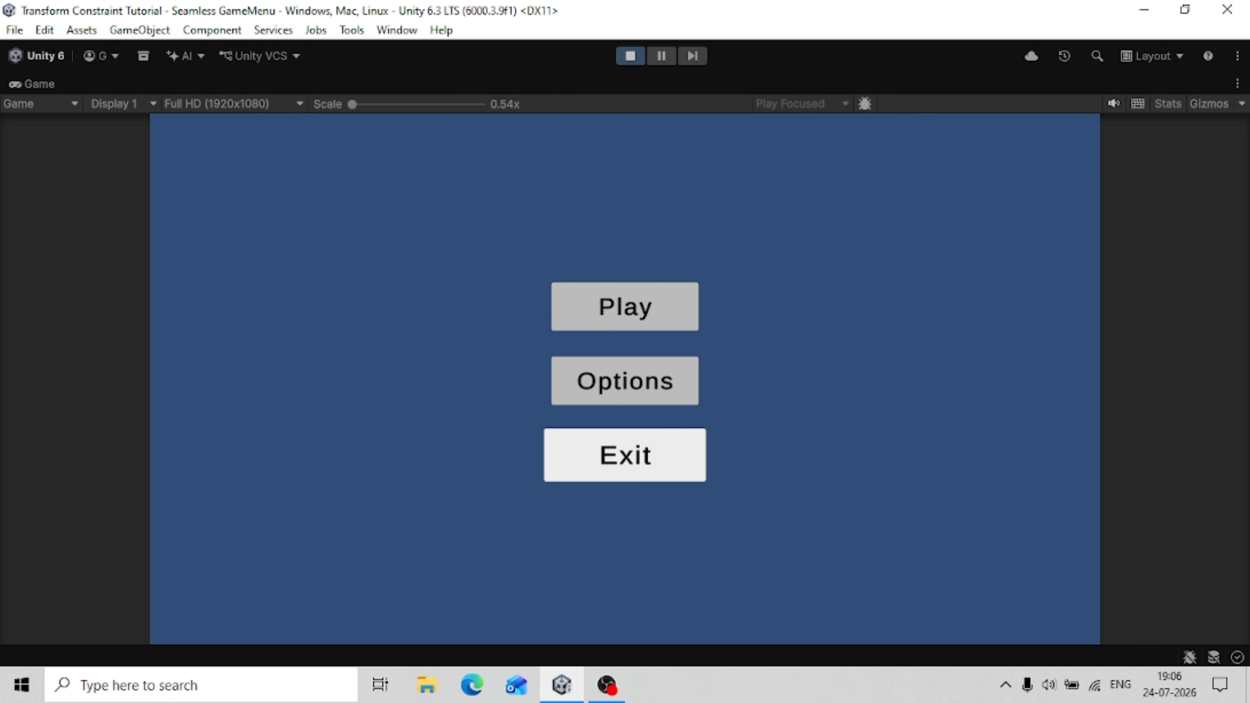
key("Up")
key("Up")
key("Down")
key("Down")
key("Up")
key("Up")
key("Down")
key("Down")
key("Up")
key("Up")
key("Down")
key("Down")
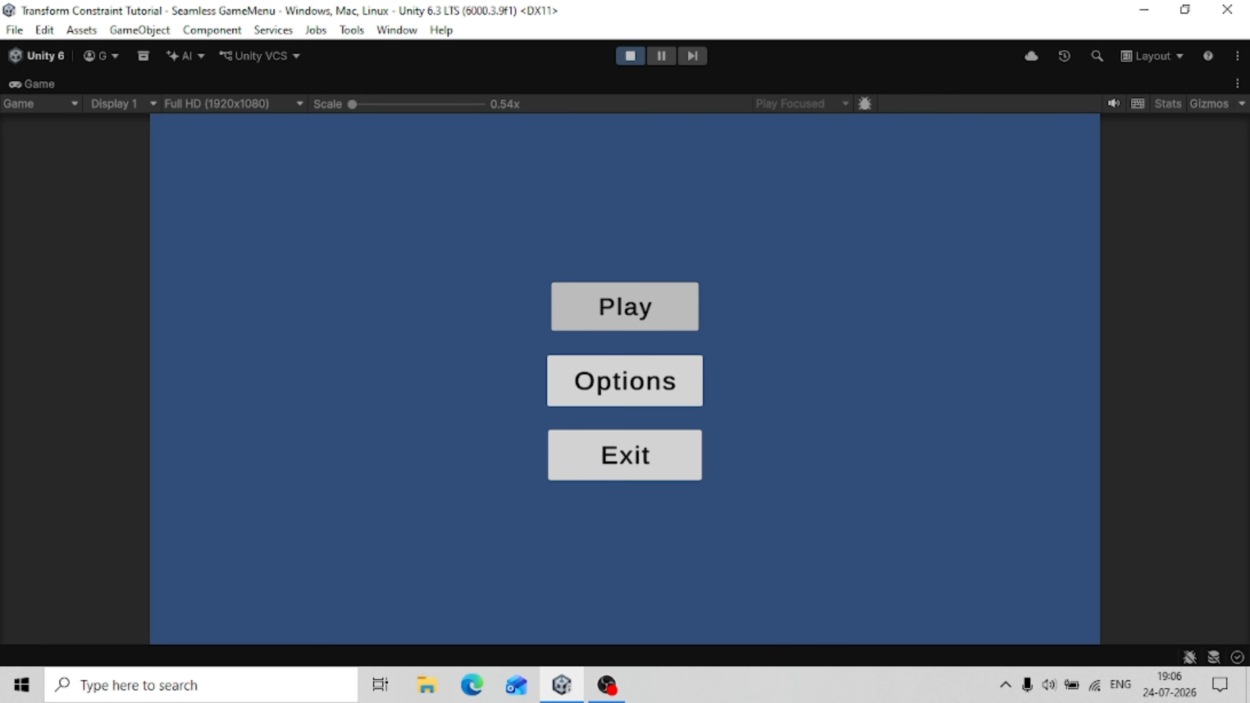
key("Up")
key("Up")
key("Down")
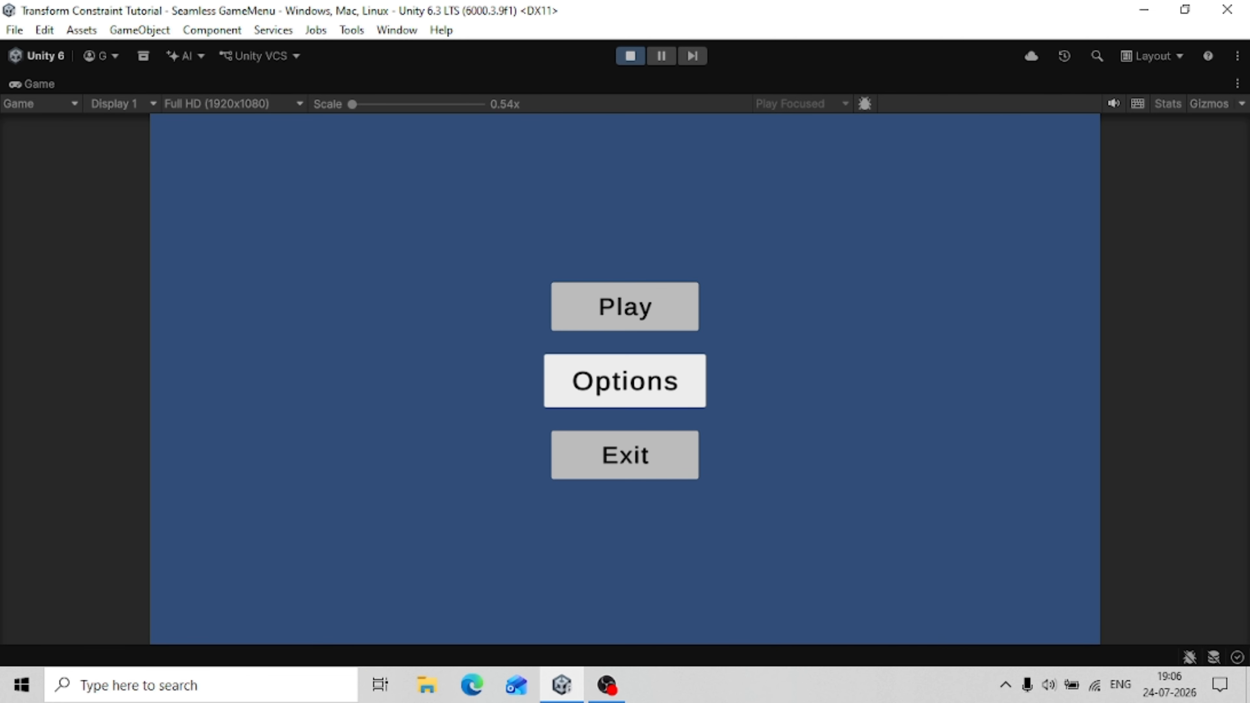
key("Down")
key("Up")
key("Up")
key("Down")
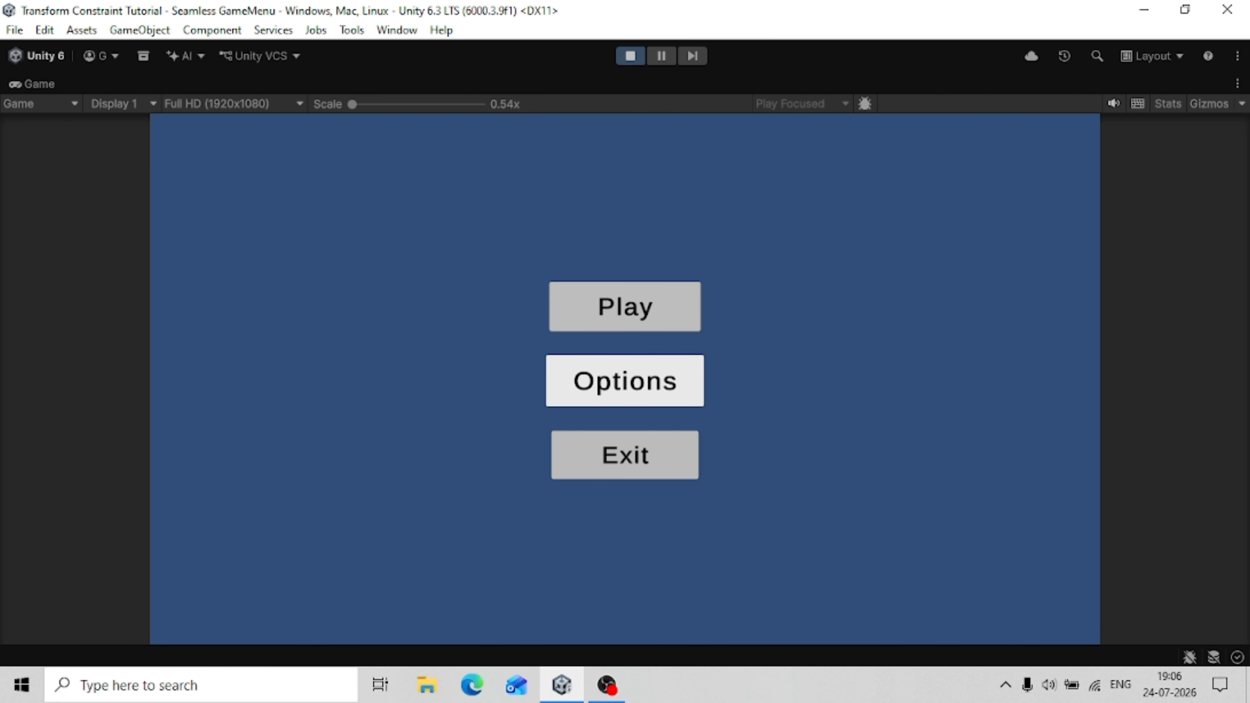
key("Down")
key("Up")
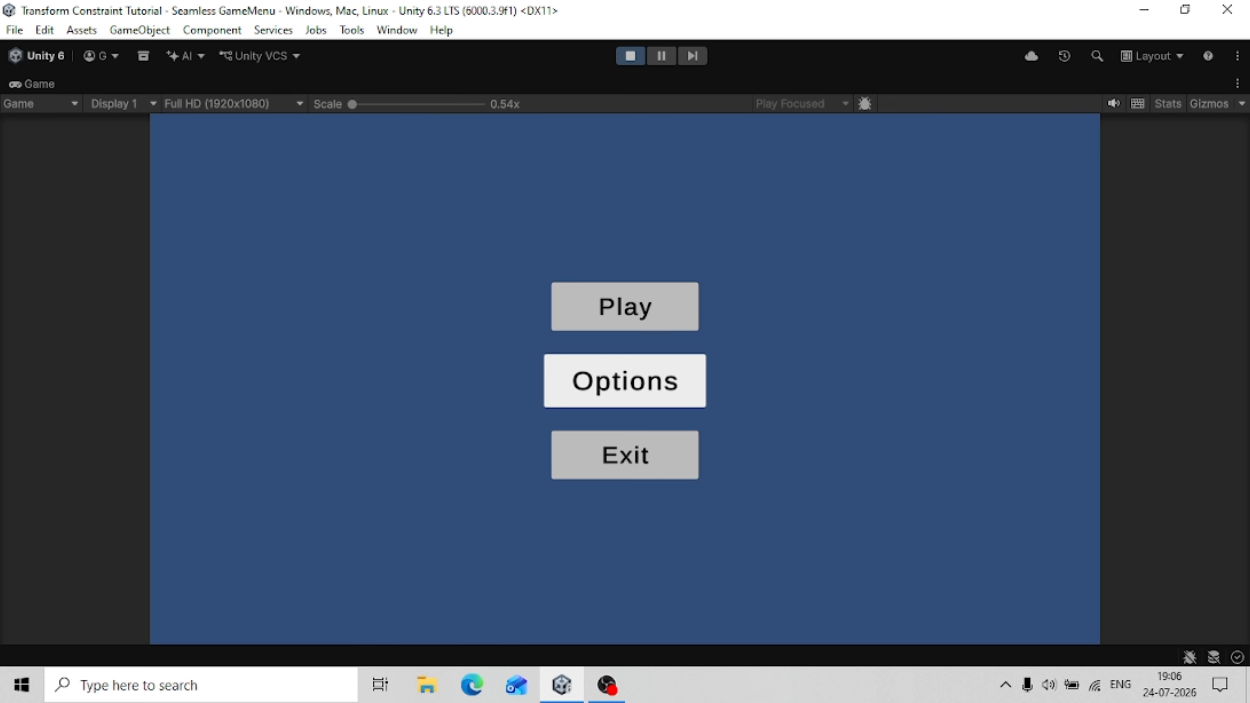
key("Up")
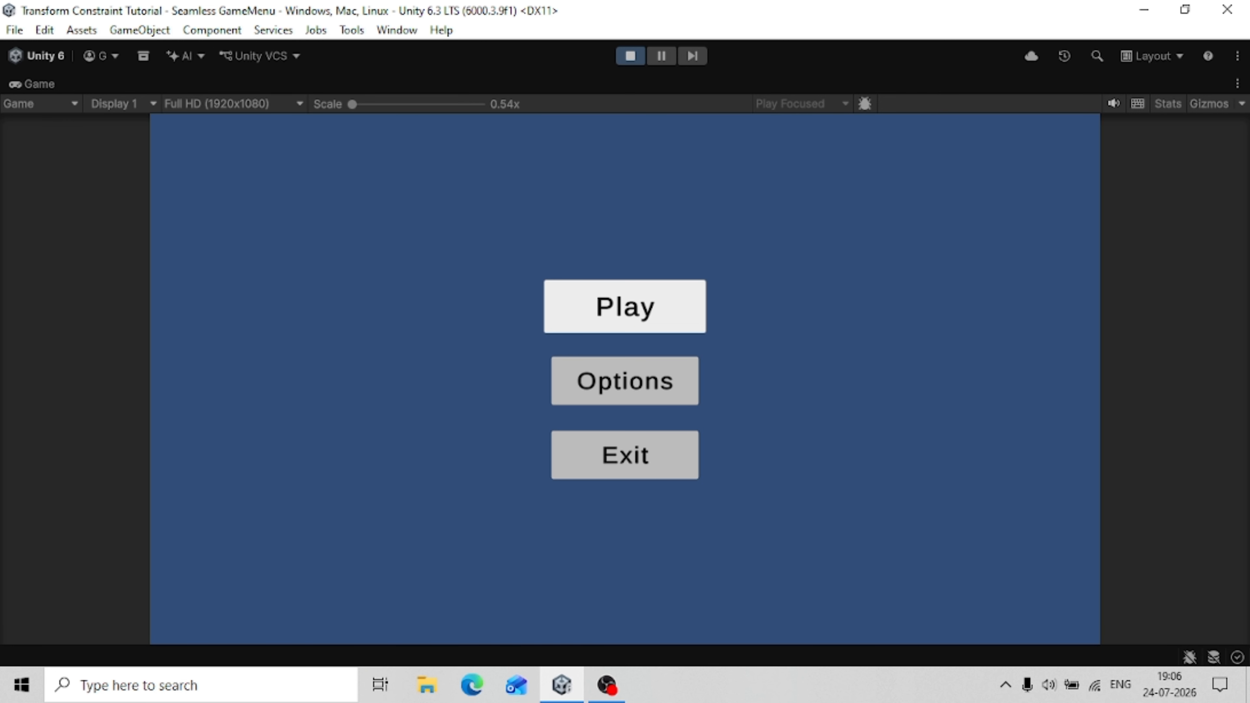
key("Down")
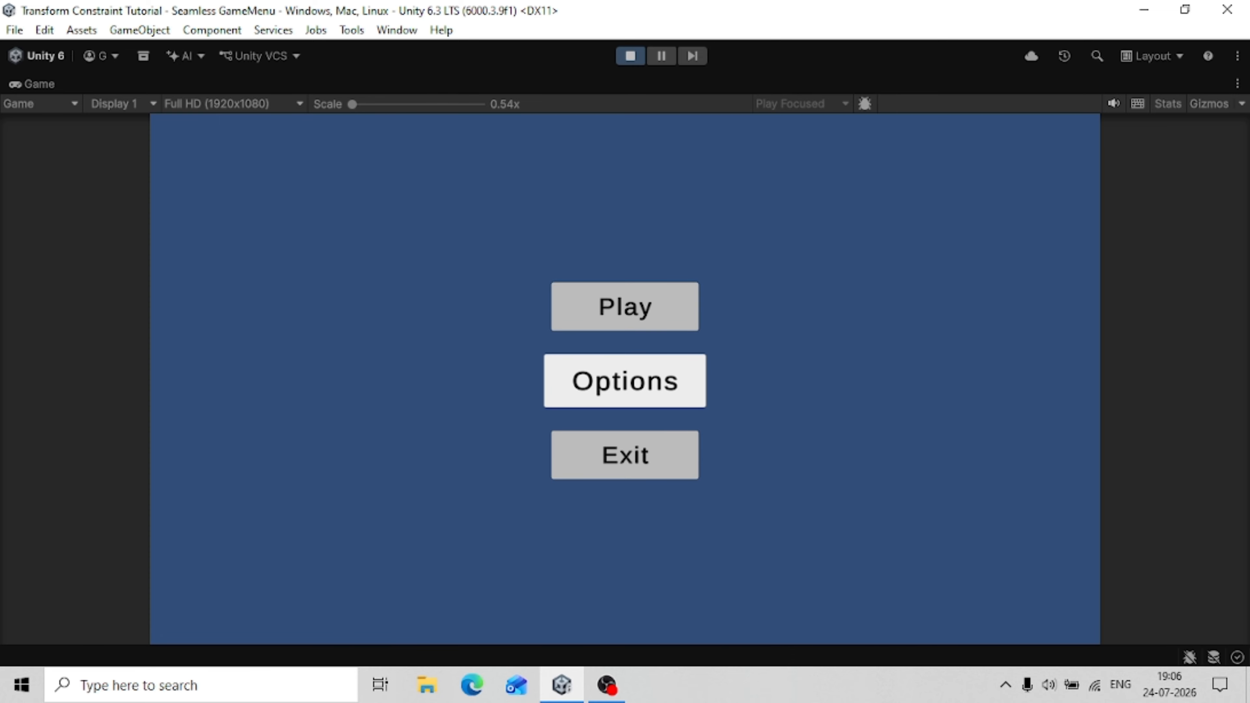
Check the buttons' scale animation by cycling the selection between Play, Options and Exit, ending on Play, and exit Play mode
key("Down")
key("Up")
key("Up")
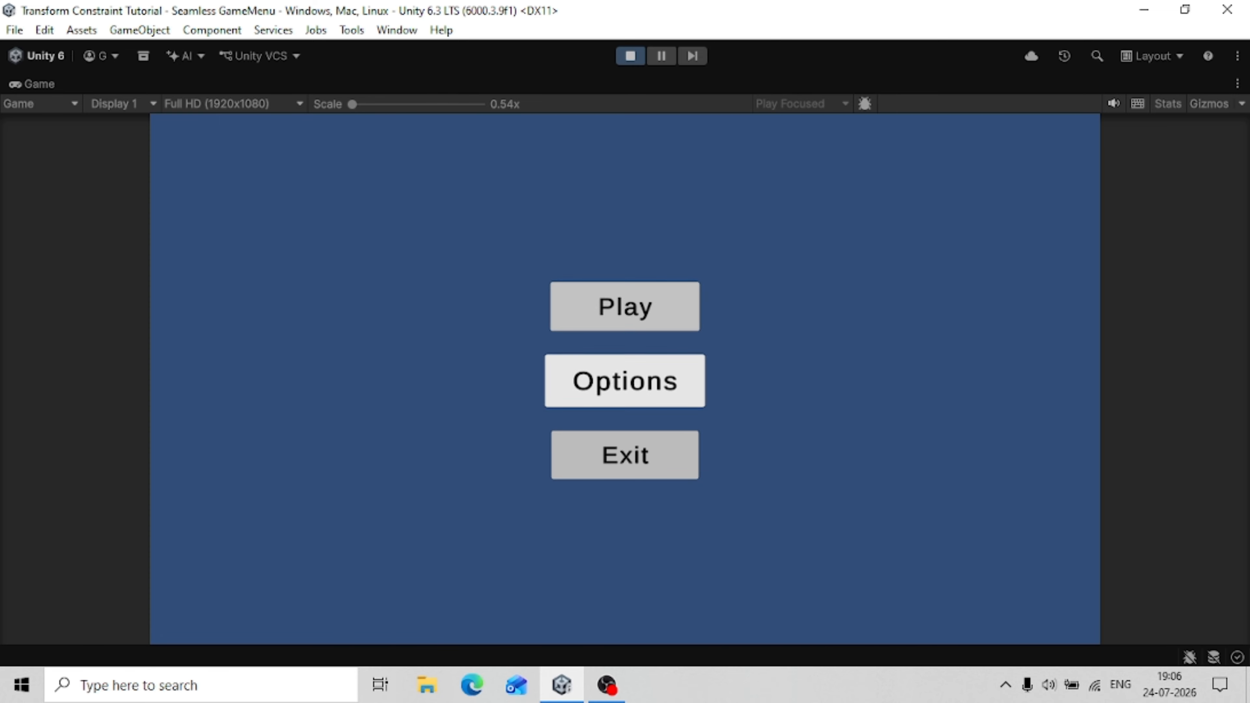
key("Down")
key("Down")
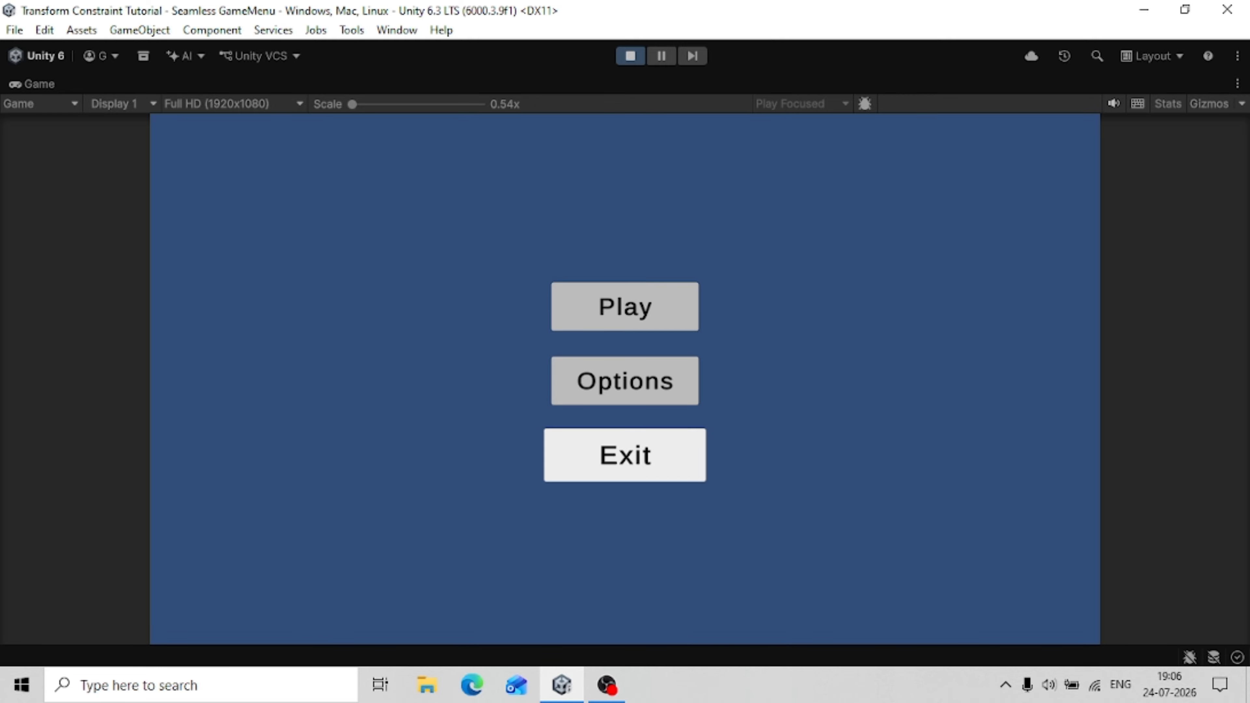
key("Up")
key("Up")
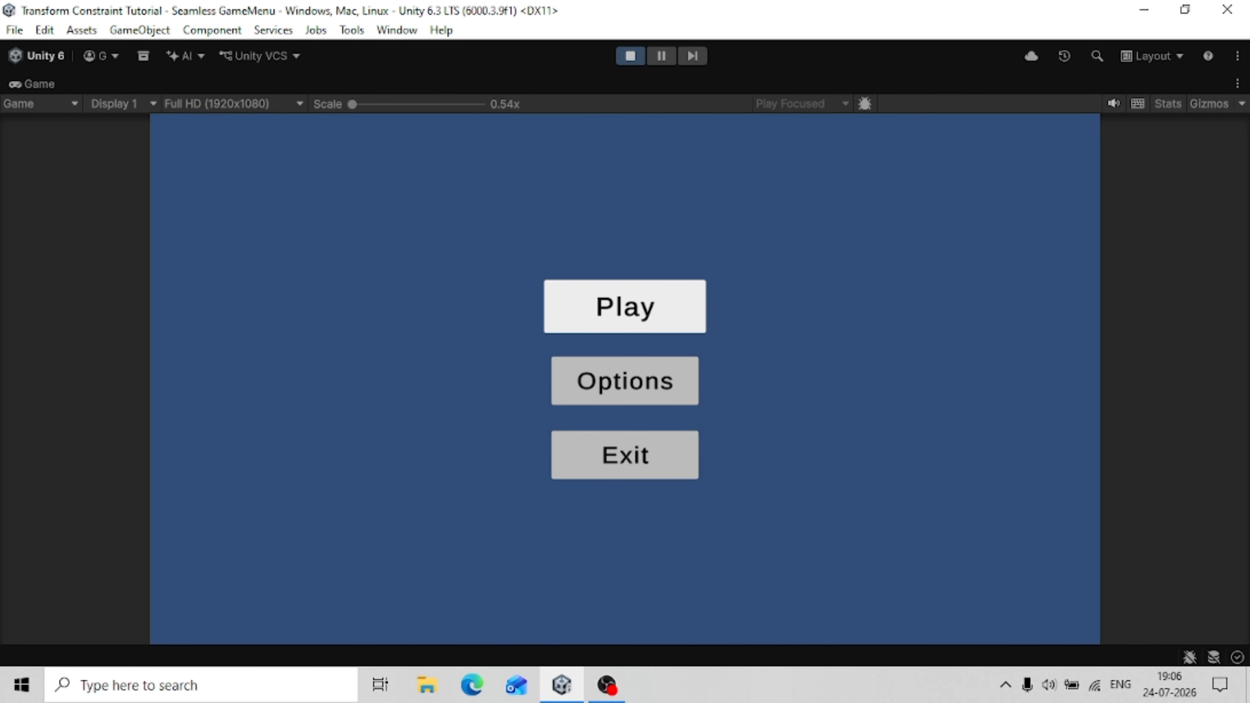
key("Down")
key("Down")
key("Up")
key("Up")
key("Down")
key("Down")
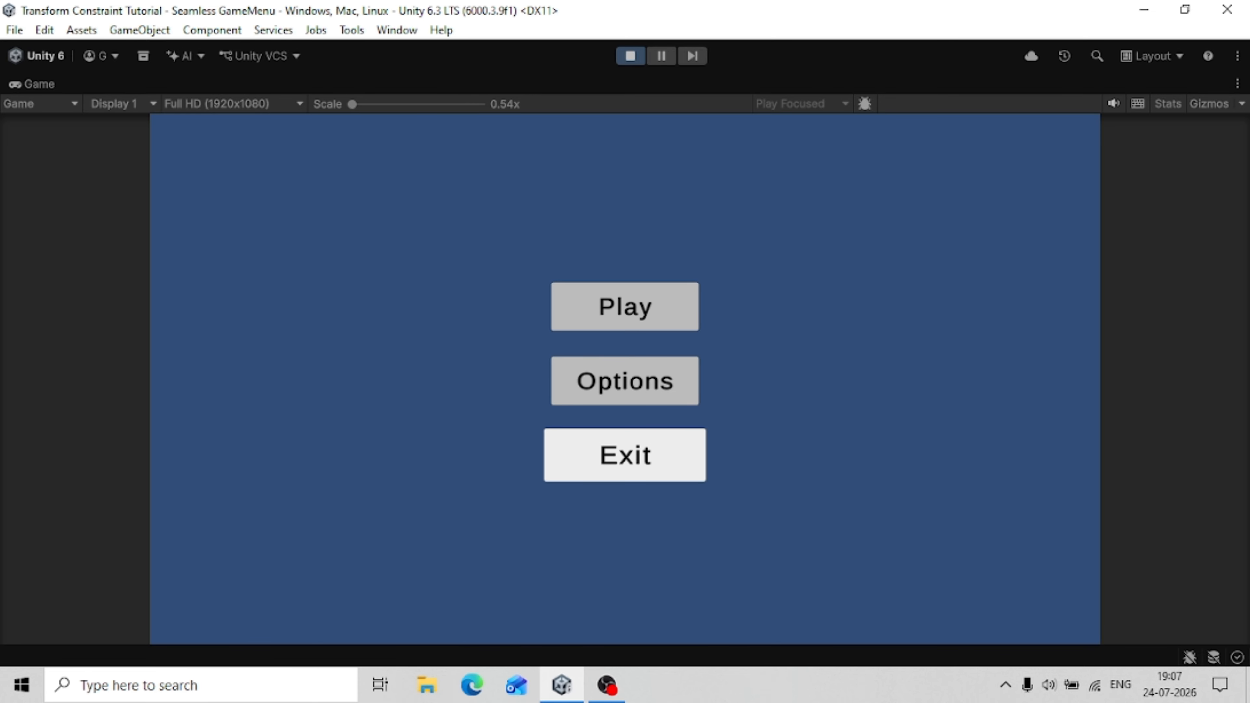
key("Up")
key("Up")
key("Down")
key("Down")
key("Up")
key("Up")
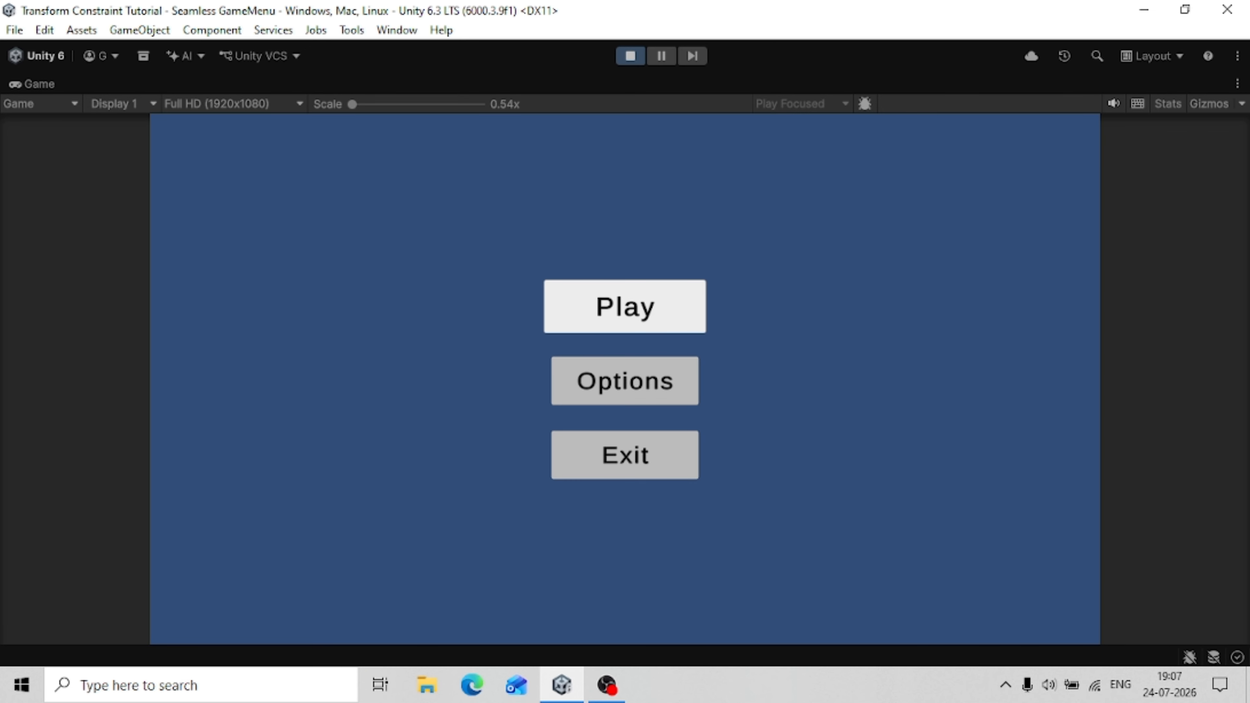
key("ctrl+p")
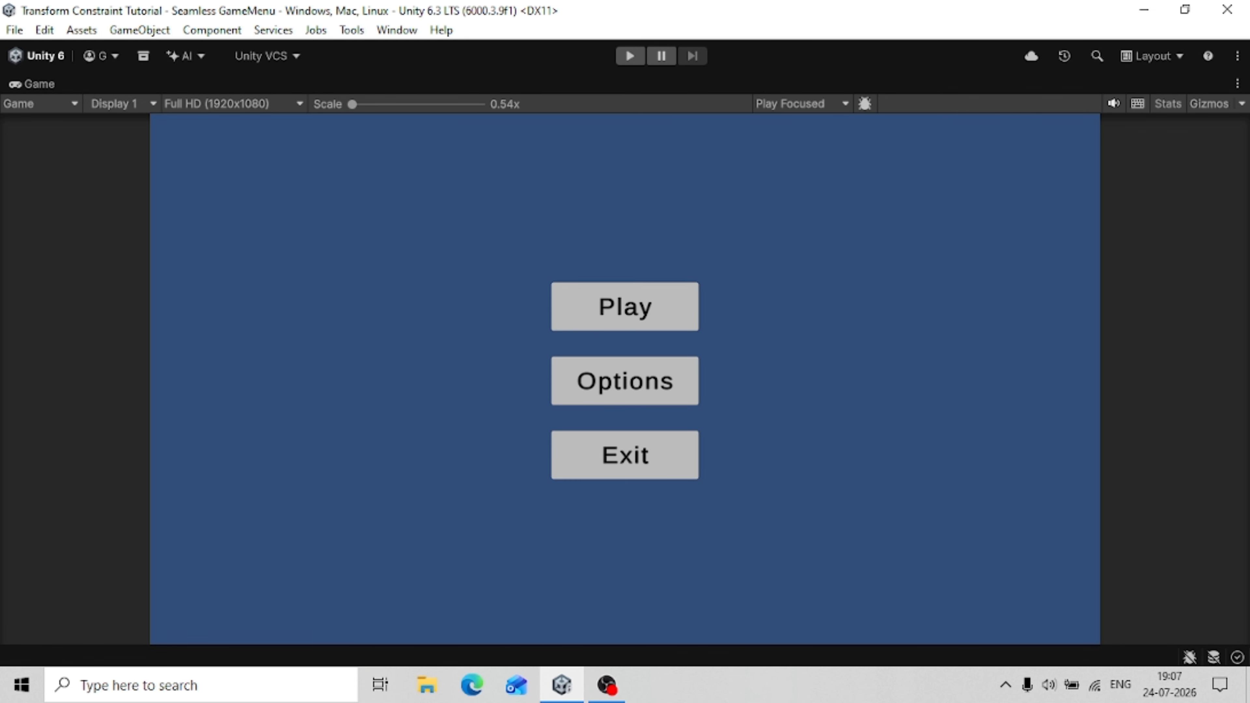
Run the menu in Play mode again and move the selection down to Exit, up to Play and back to Options
key("ctrl+p")
key("Down")
key("Down")
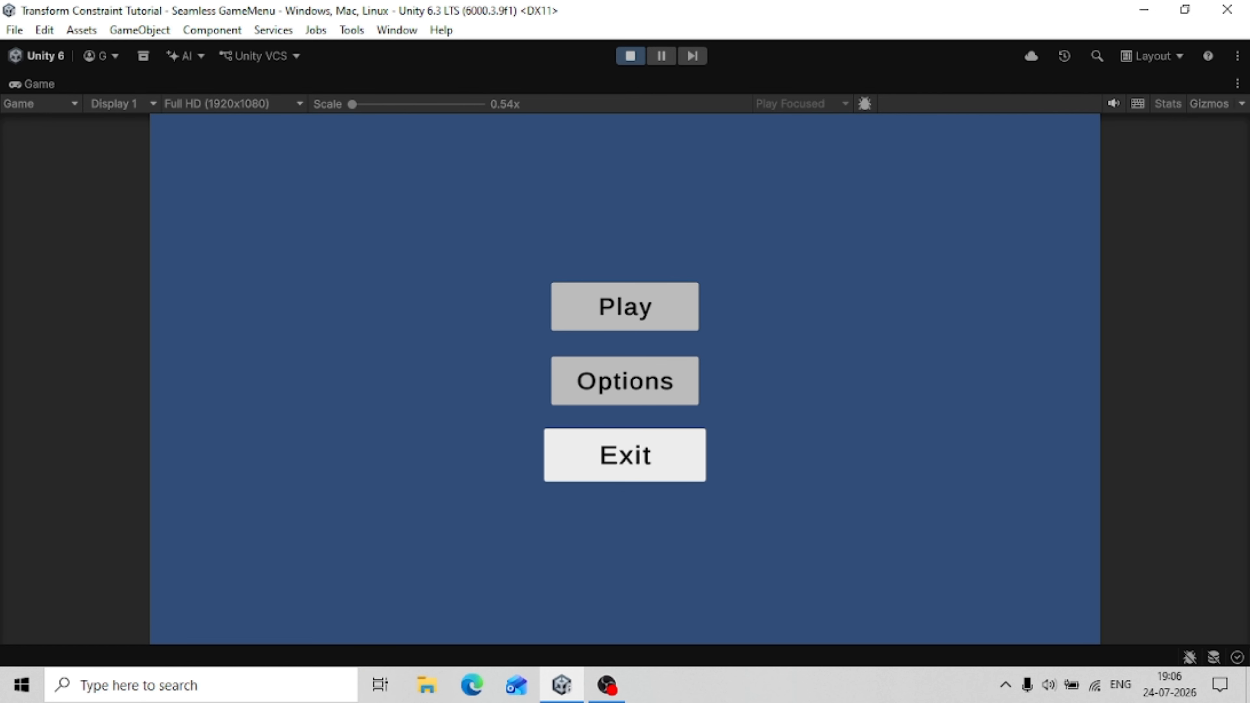
key("Up")
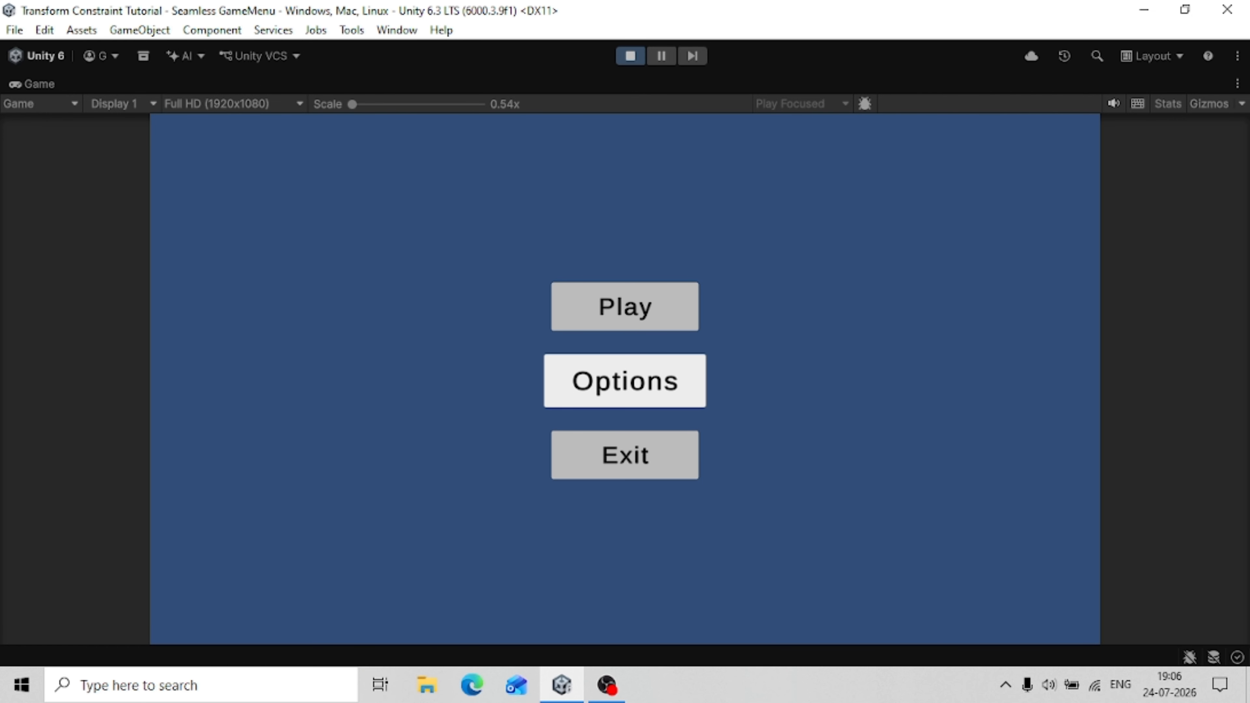
key("Up")
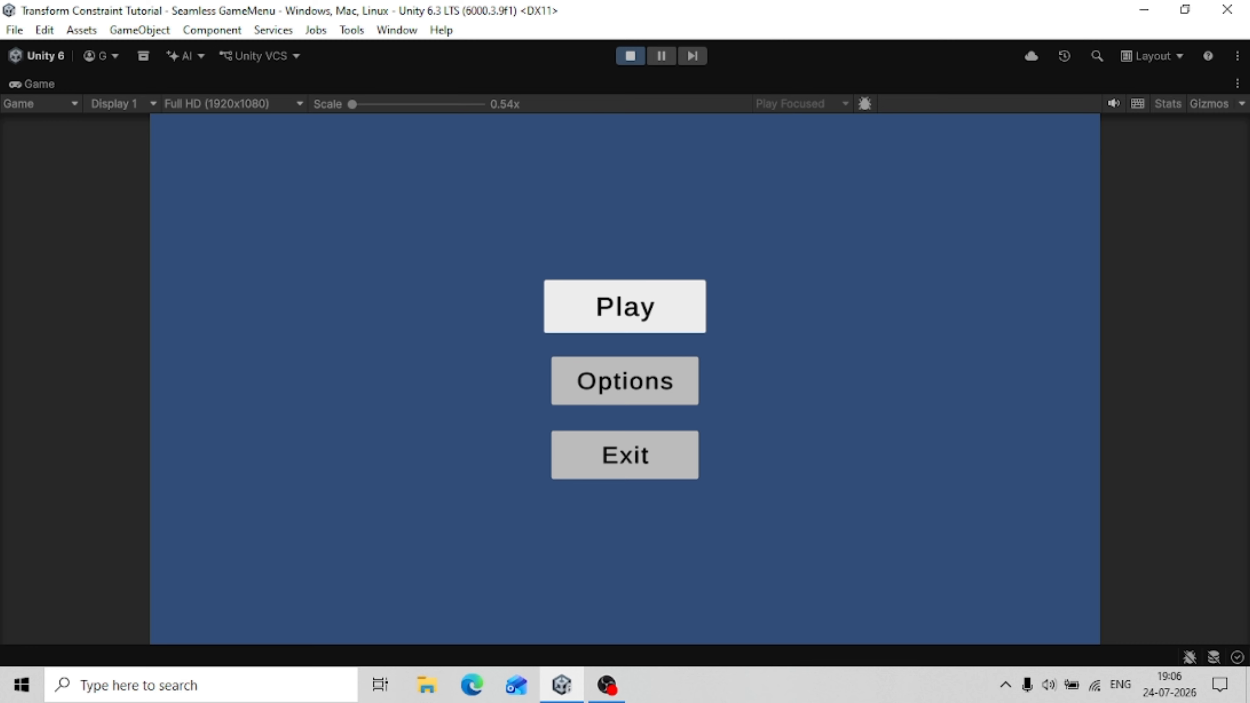
key("Down")
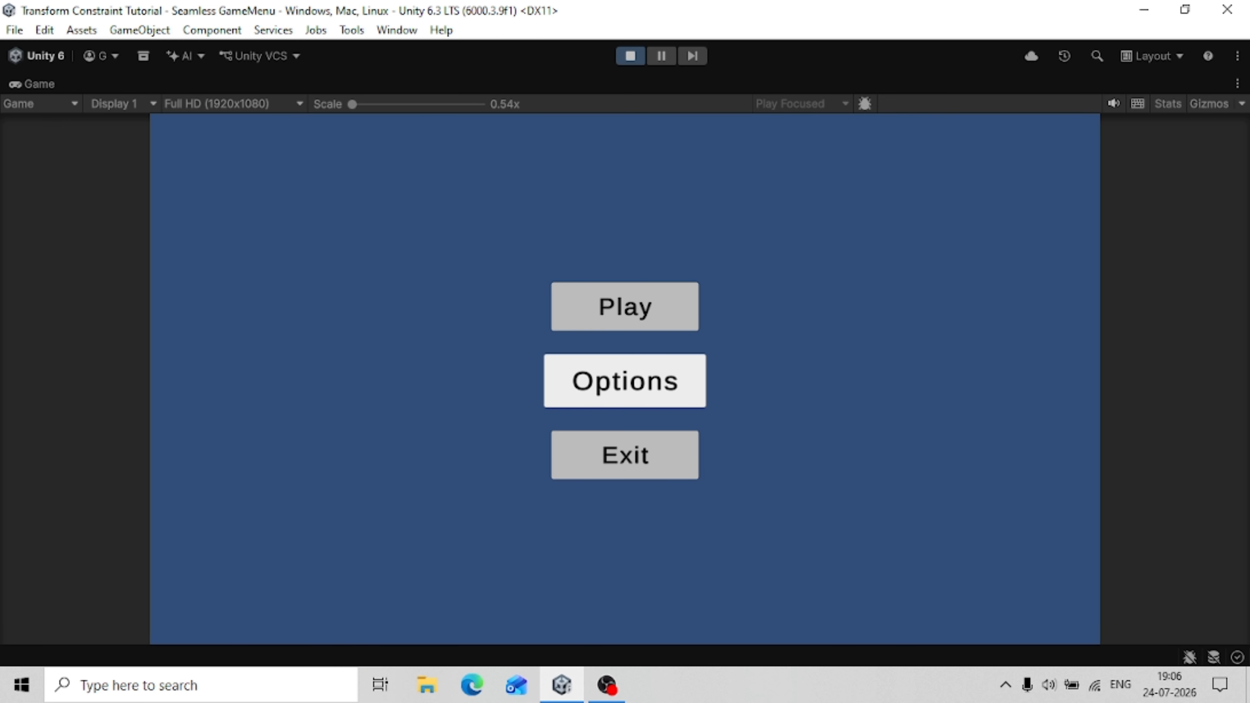